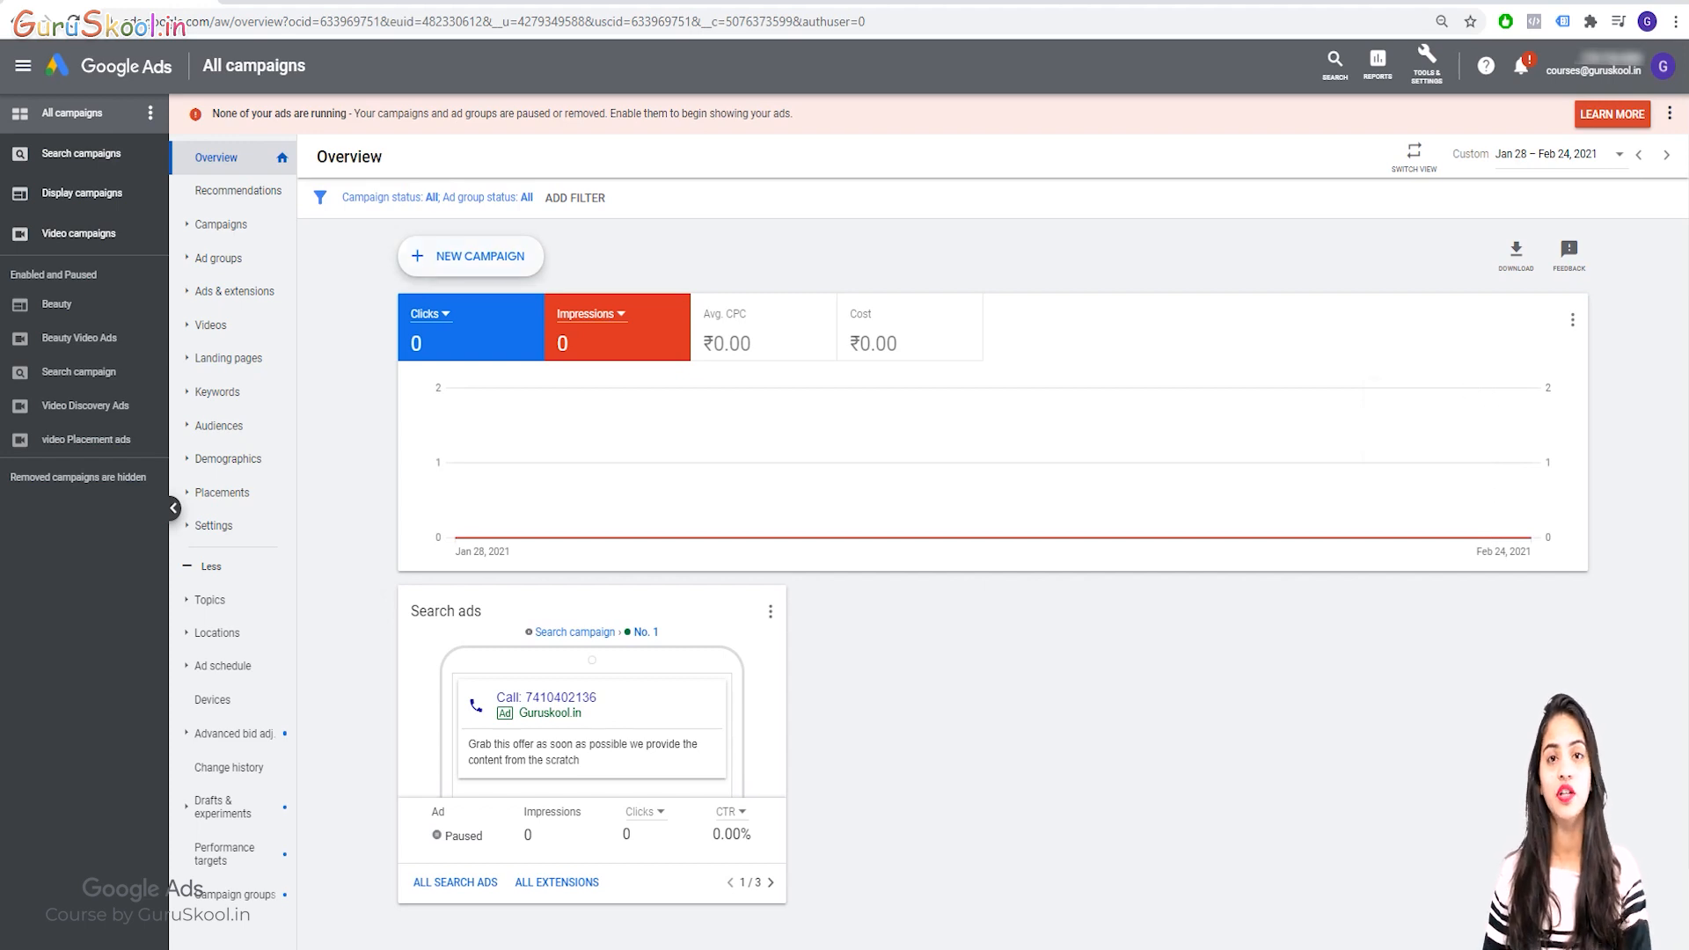
Start a new Smart campaign without a goal's guidance, with calls to your business as the desired customer action.
click(470, 256)
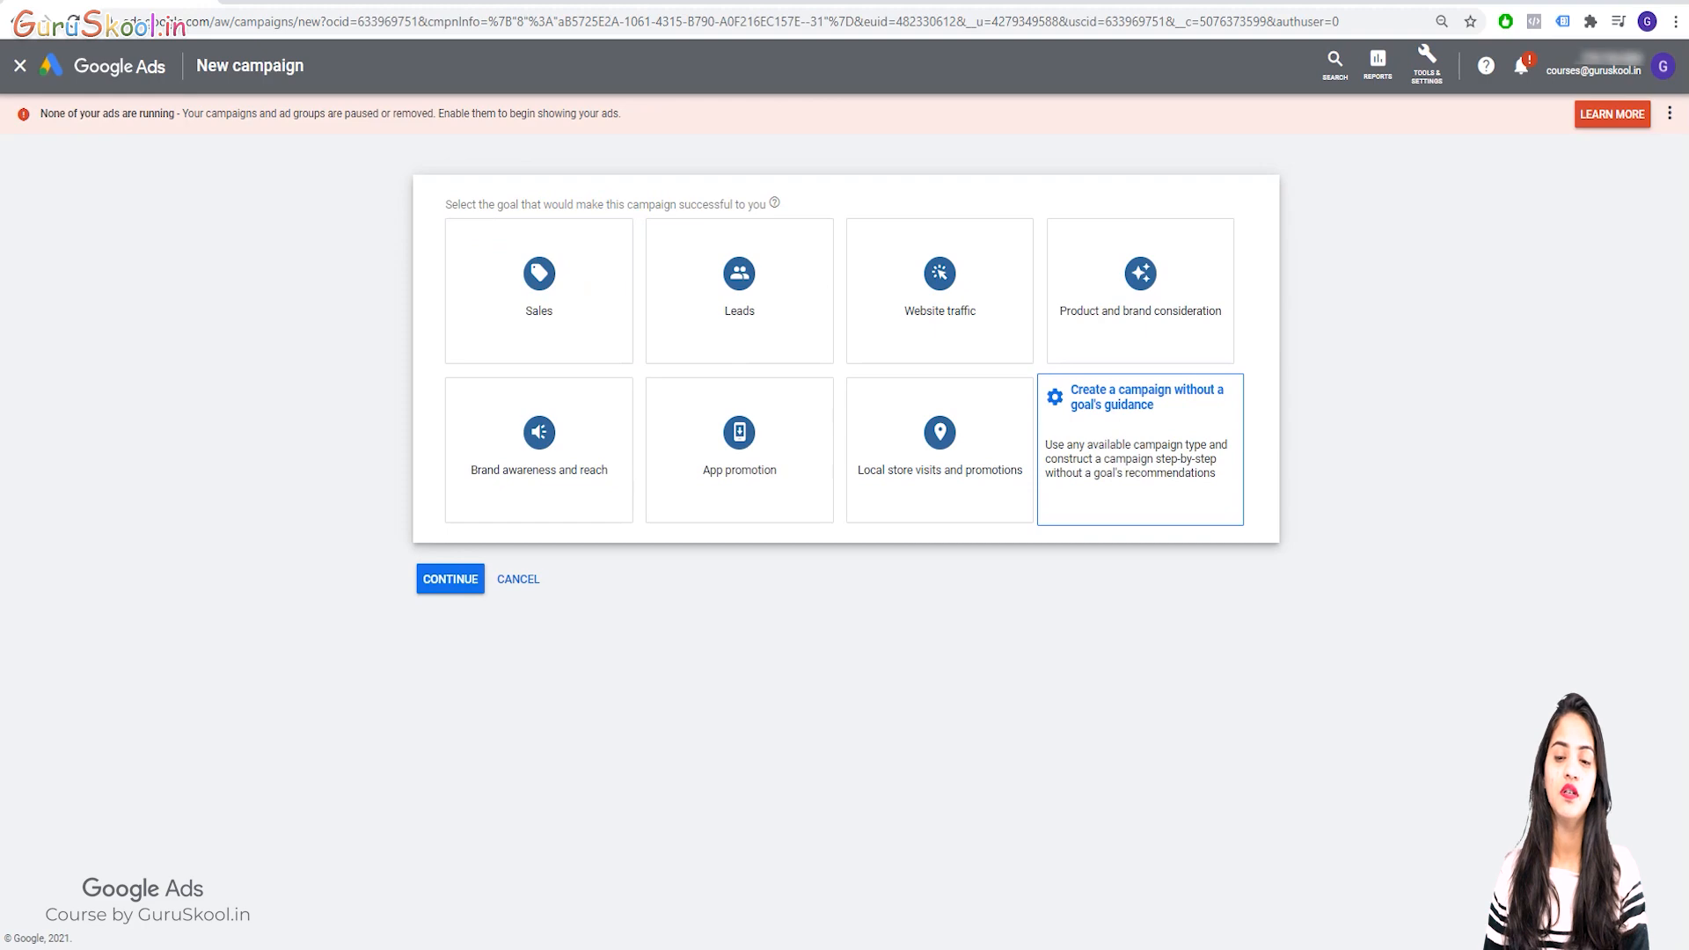
click(1140, 453)
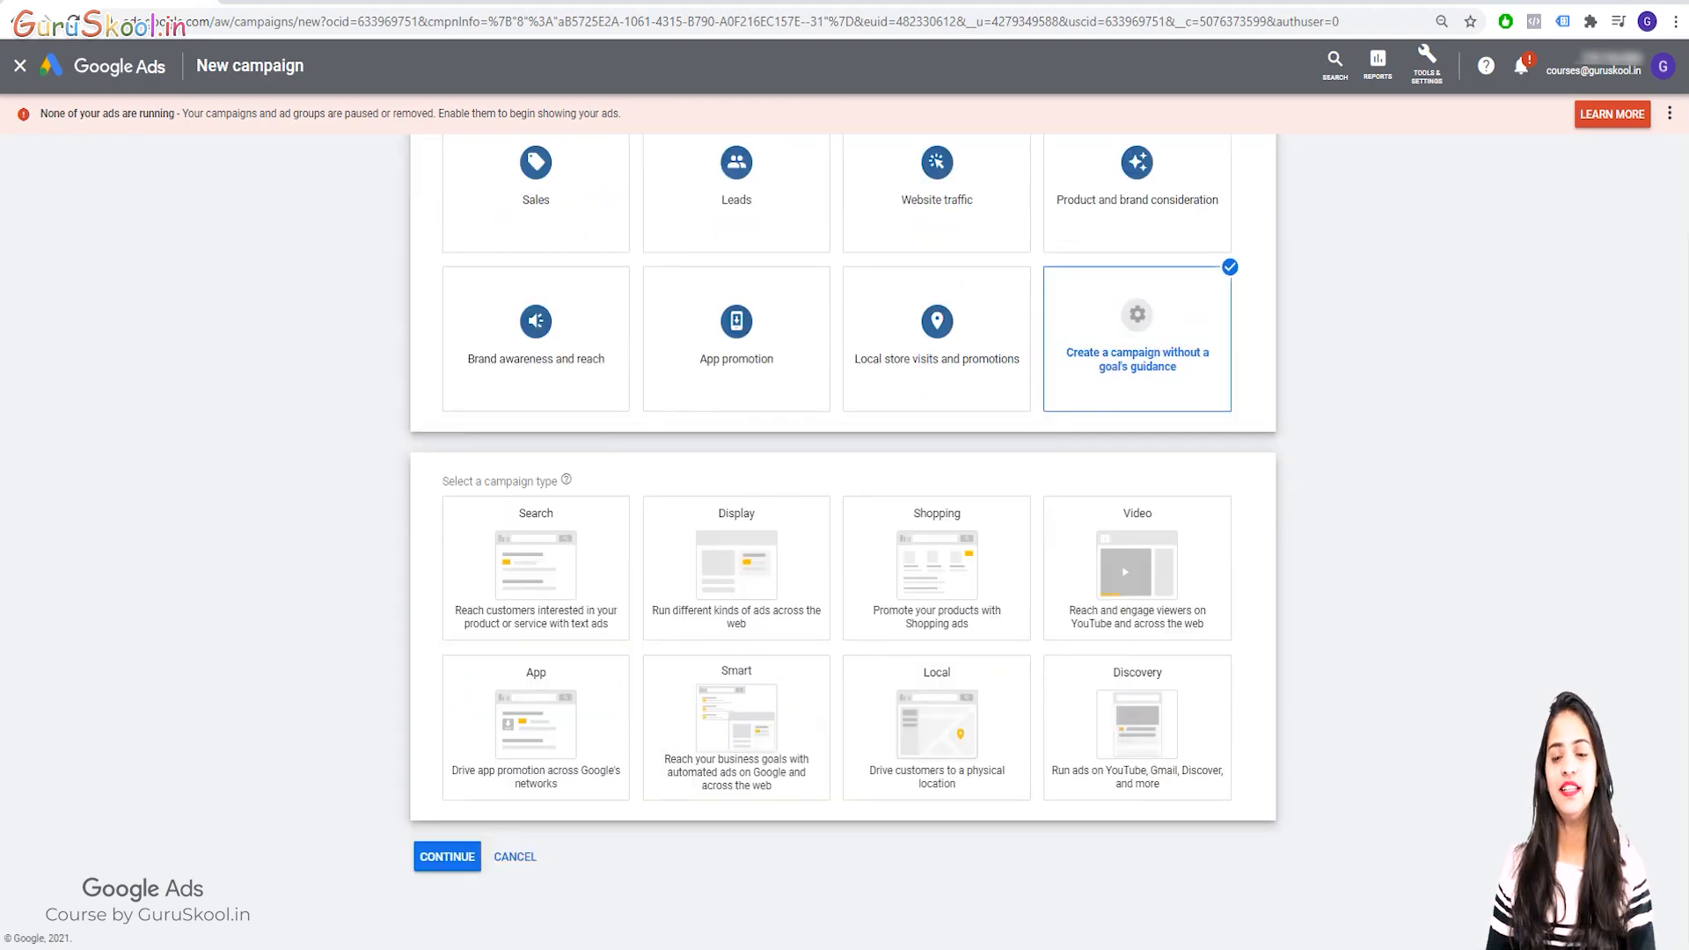
click(736, 728)
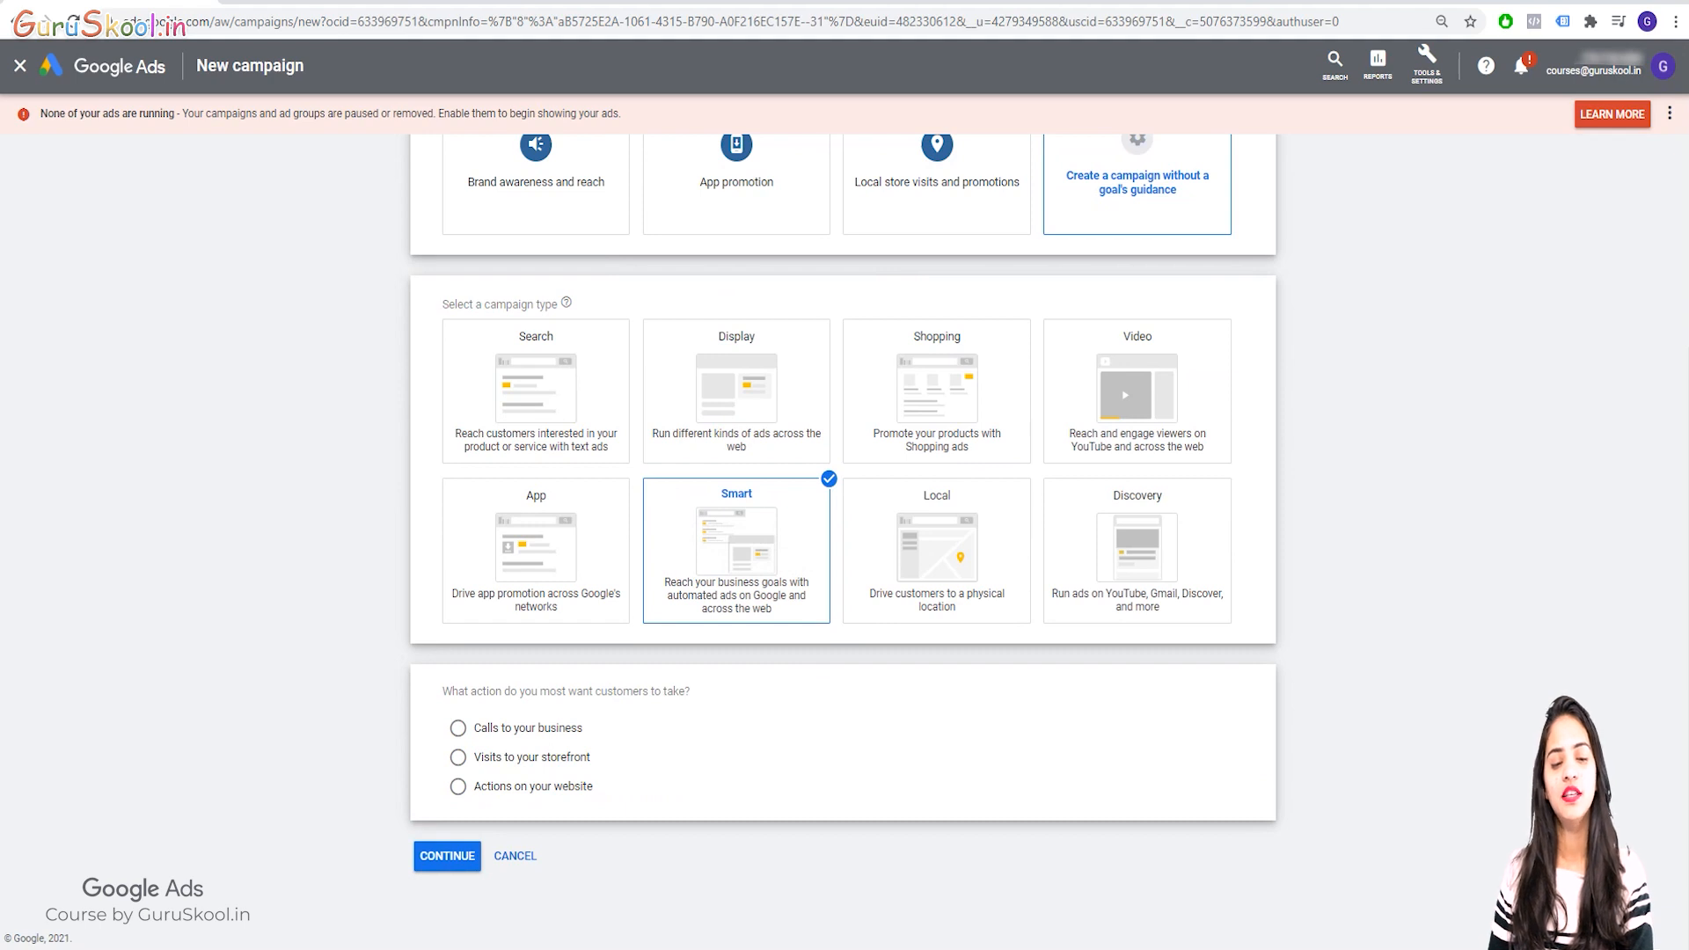
drag(441, 691, 593, 790)
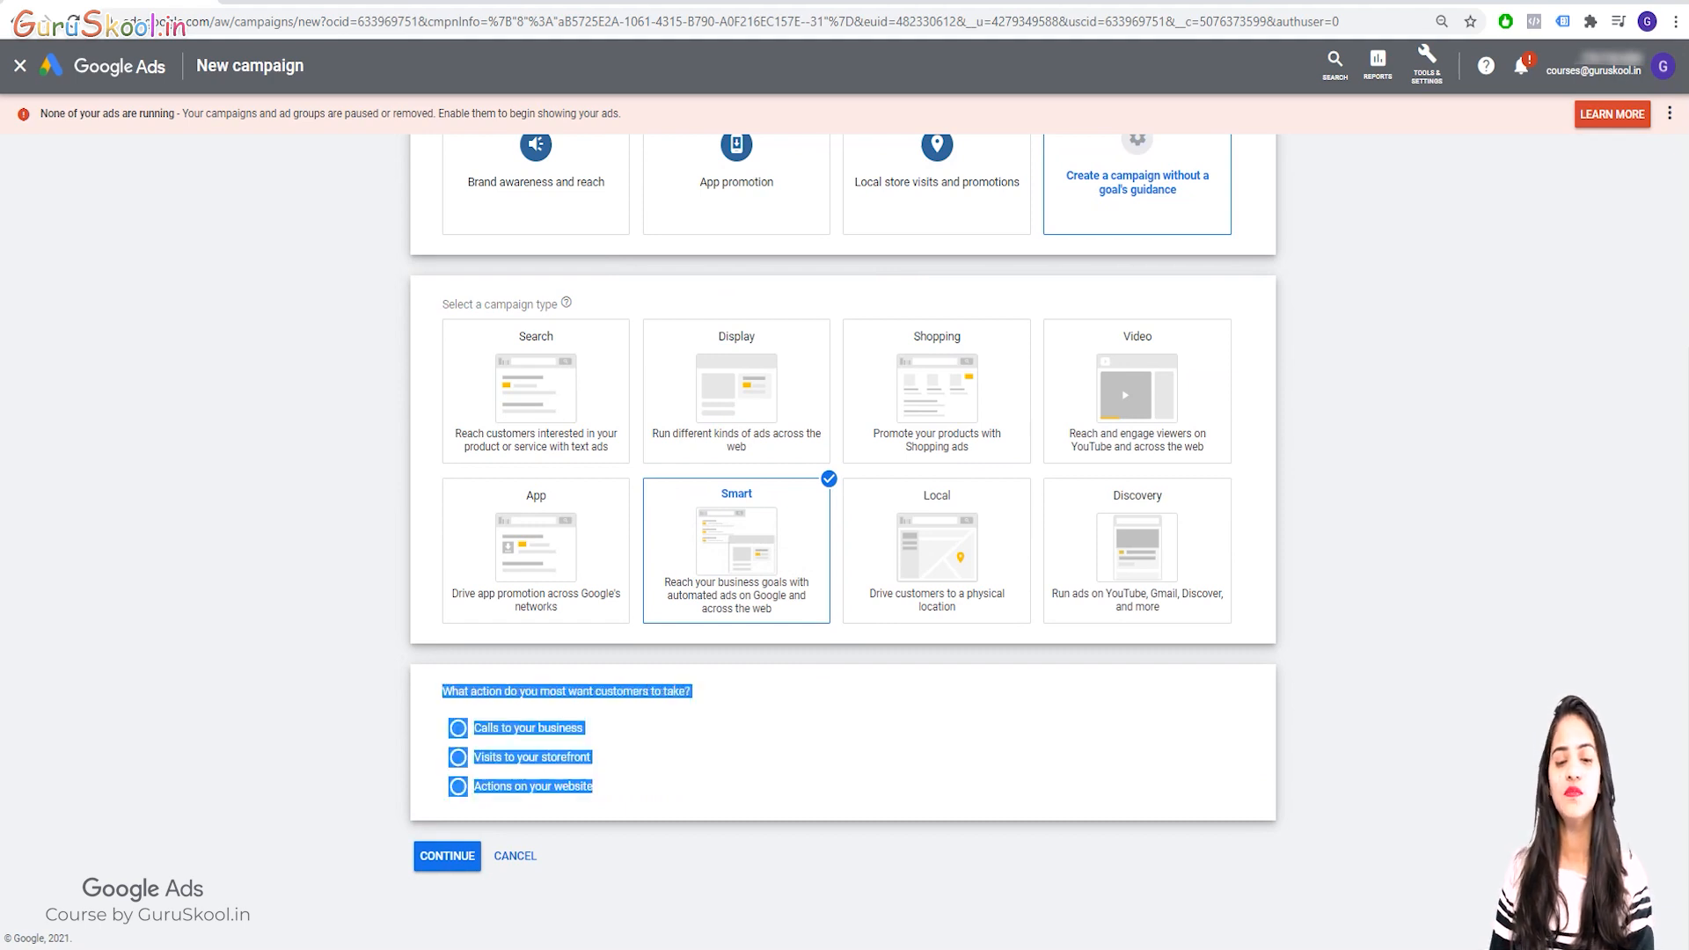
click(457, 727)
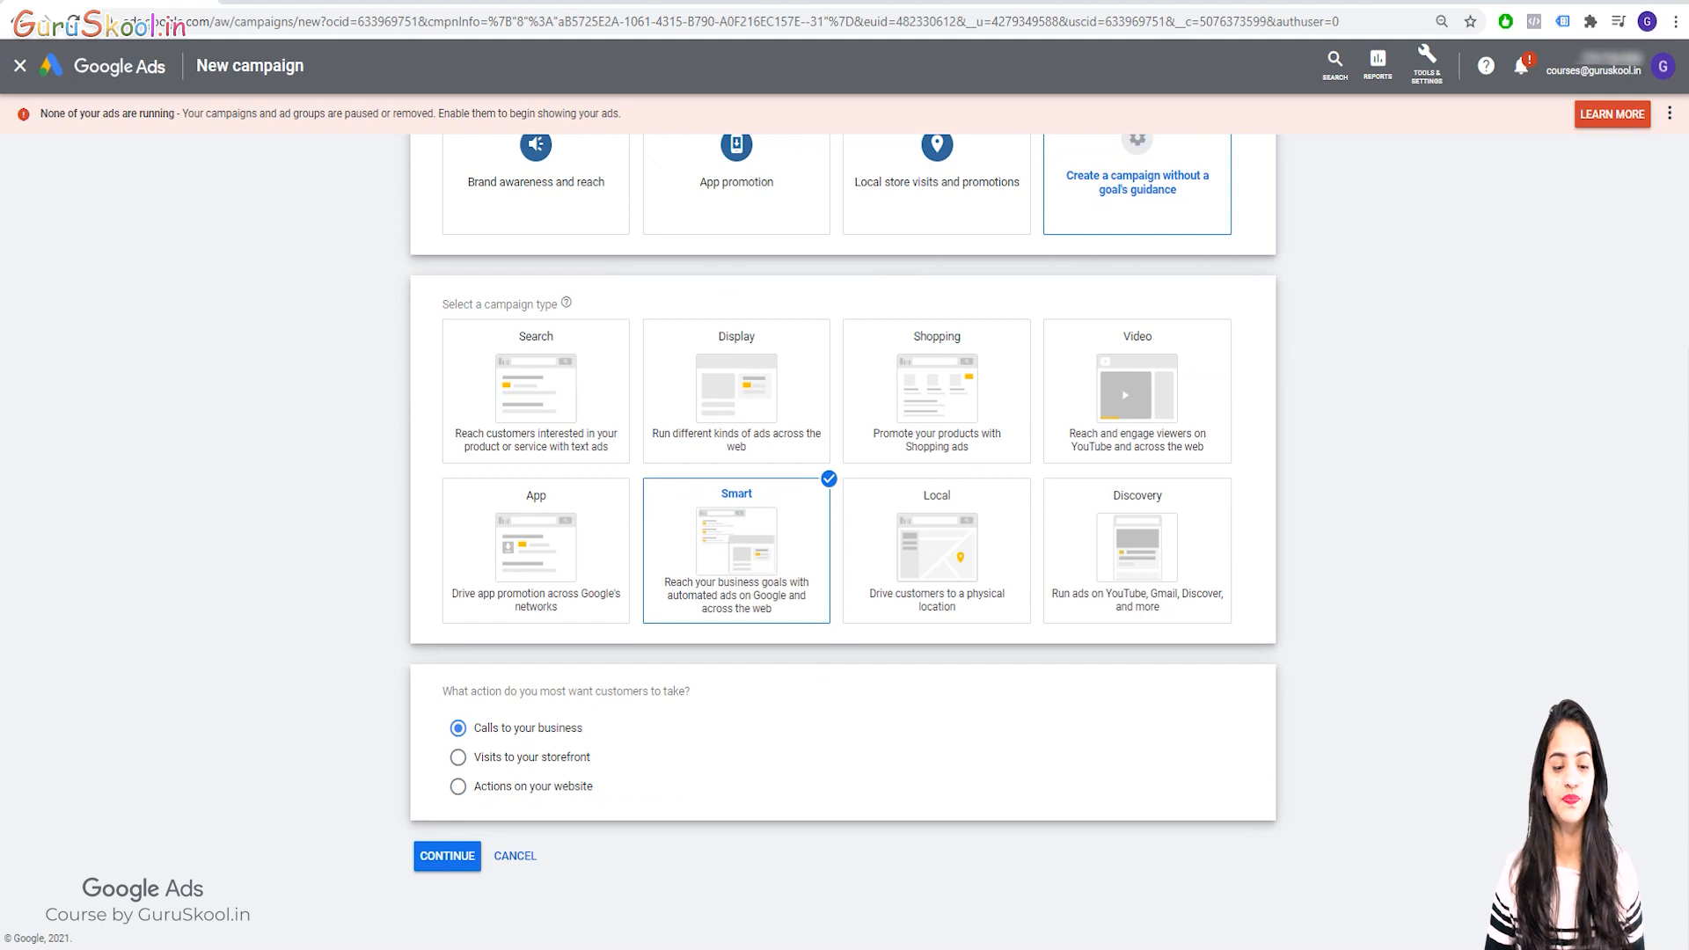
click(447, 856)
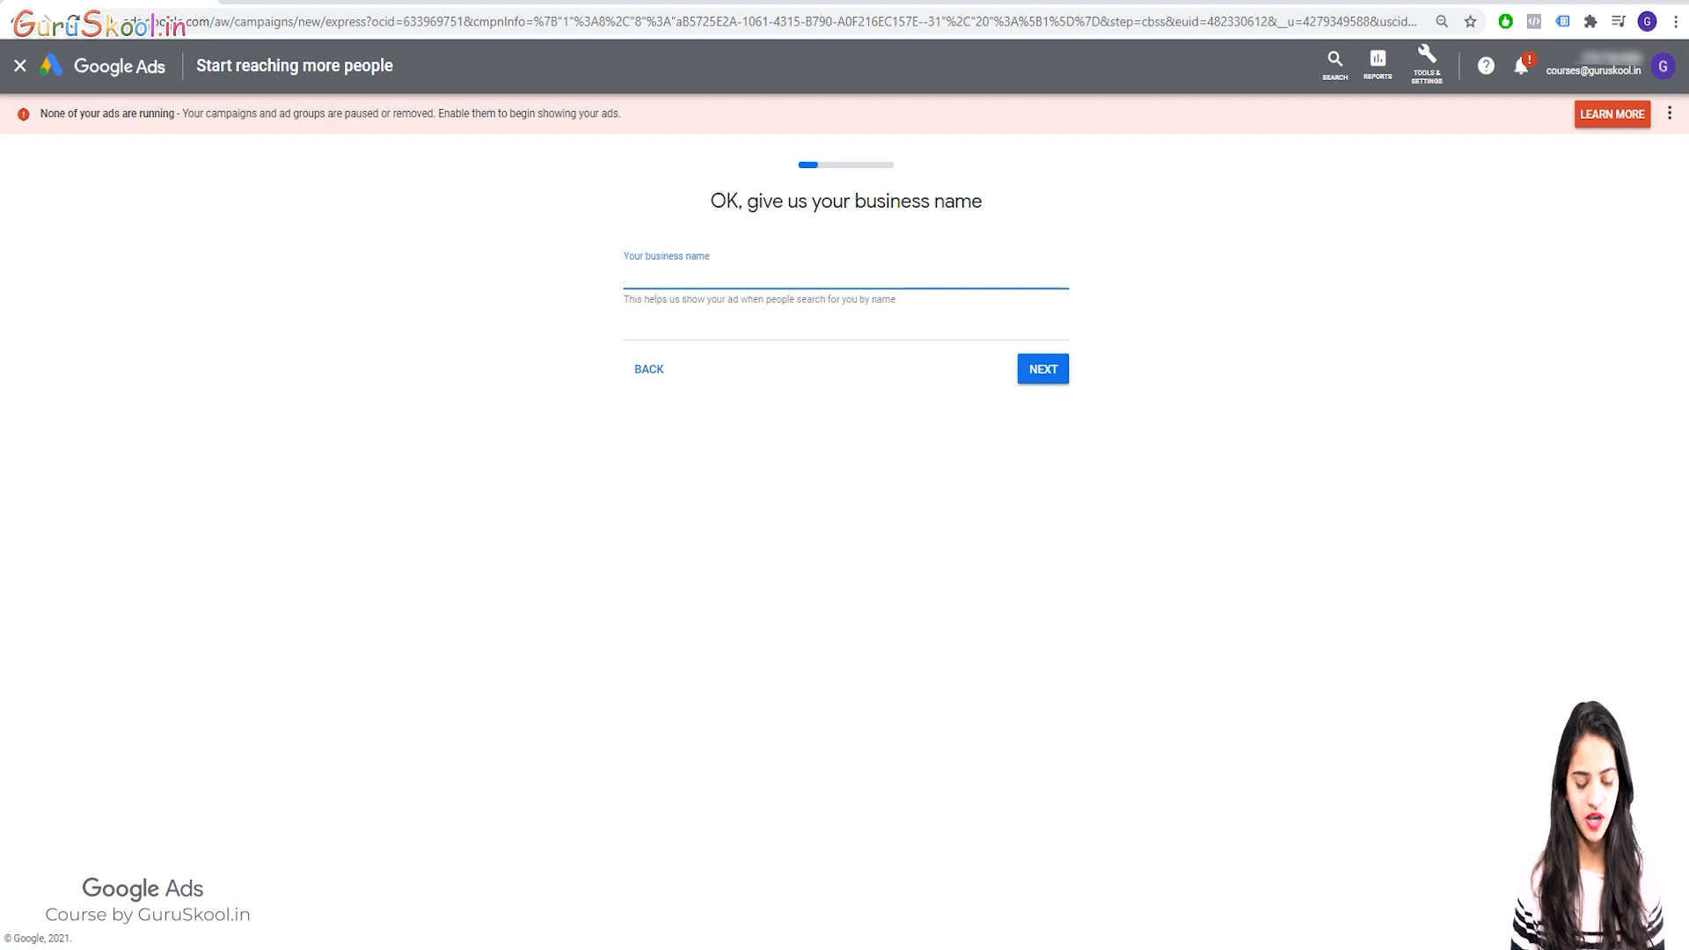
Set the business name to ABC and submit dummy.guruskool.in as the ad's destination website.
text(ABC)
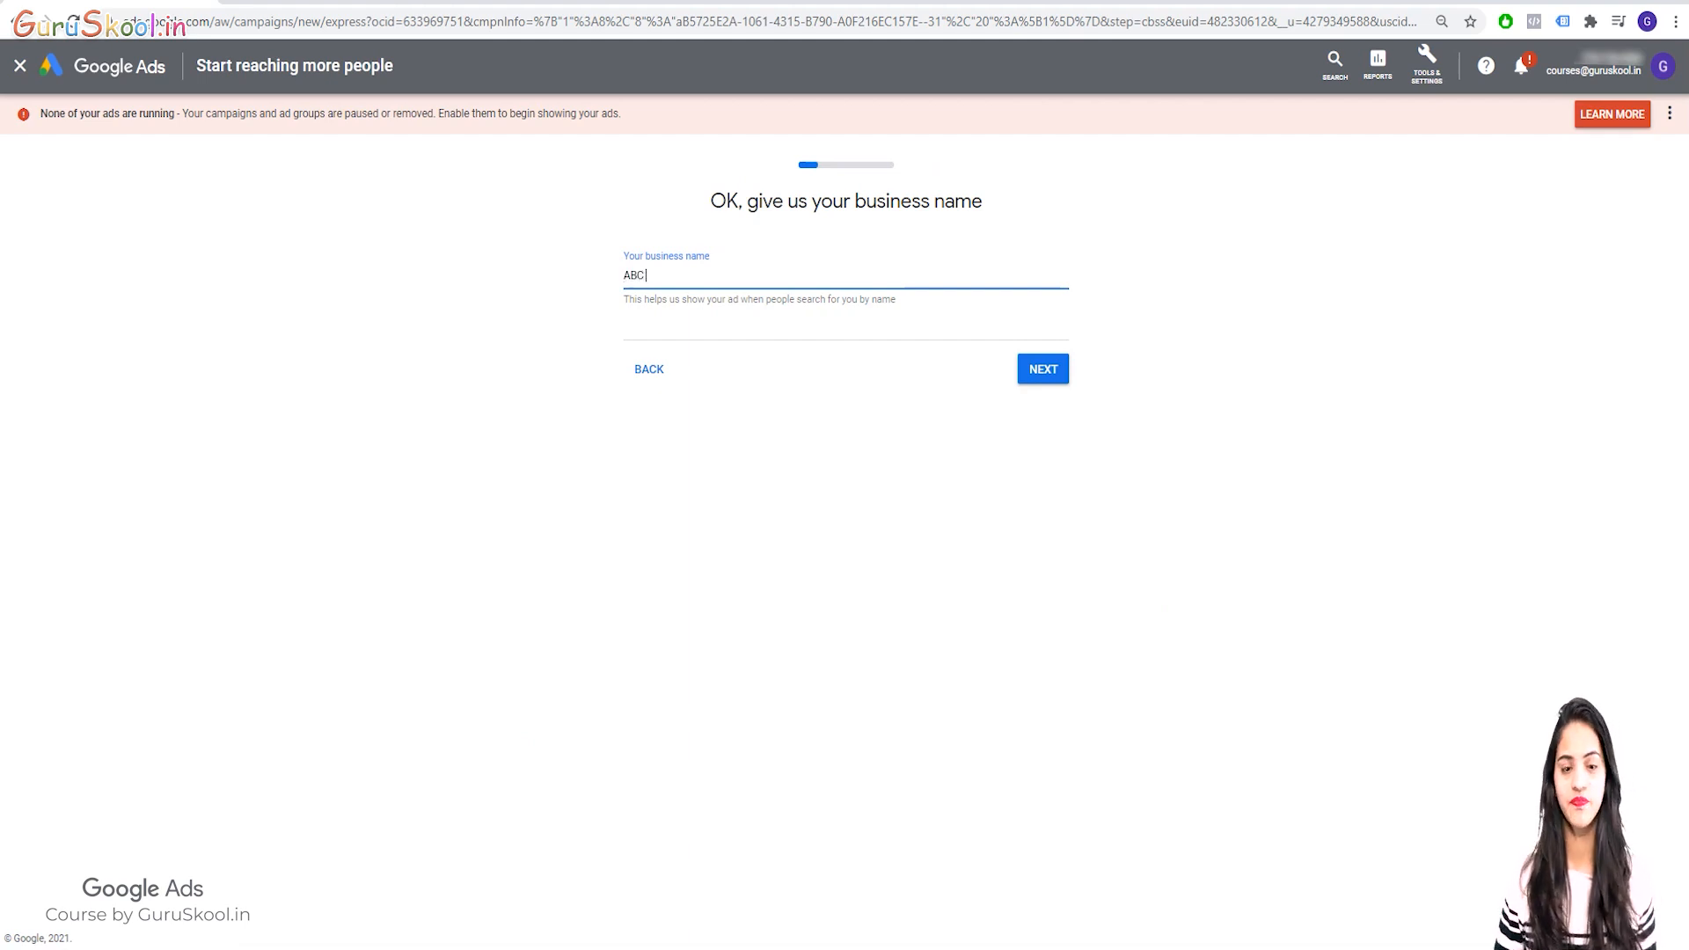
click(1043, 369)
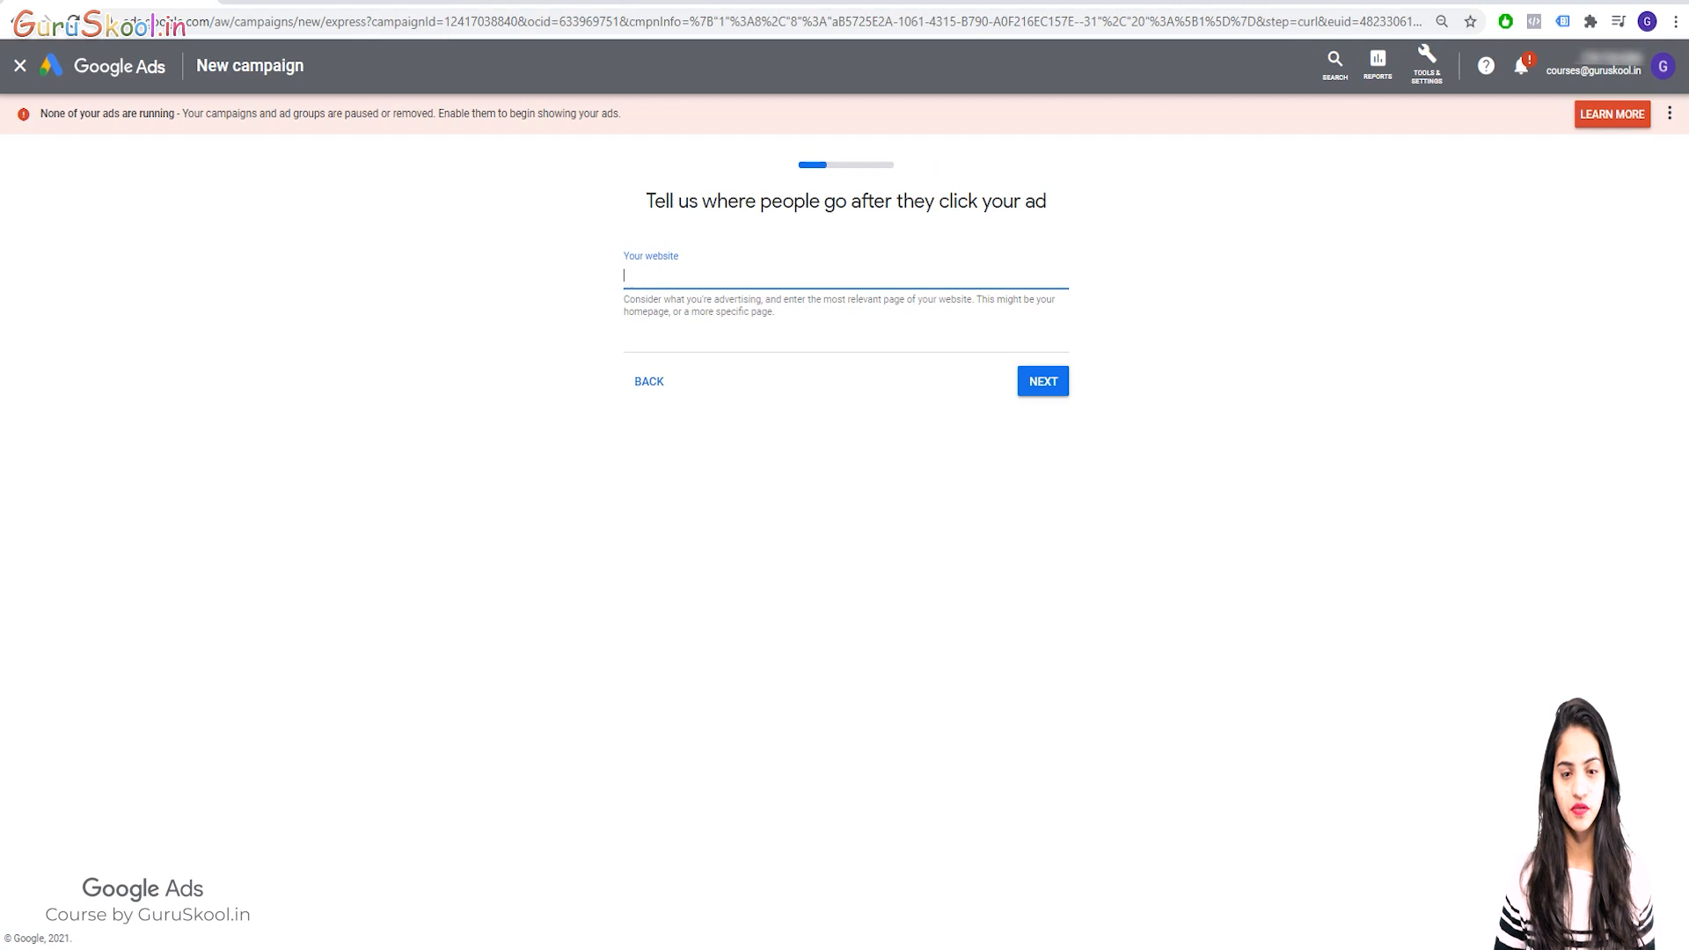
text(dumm)
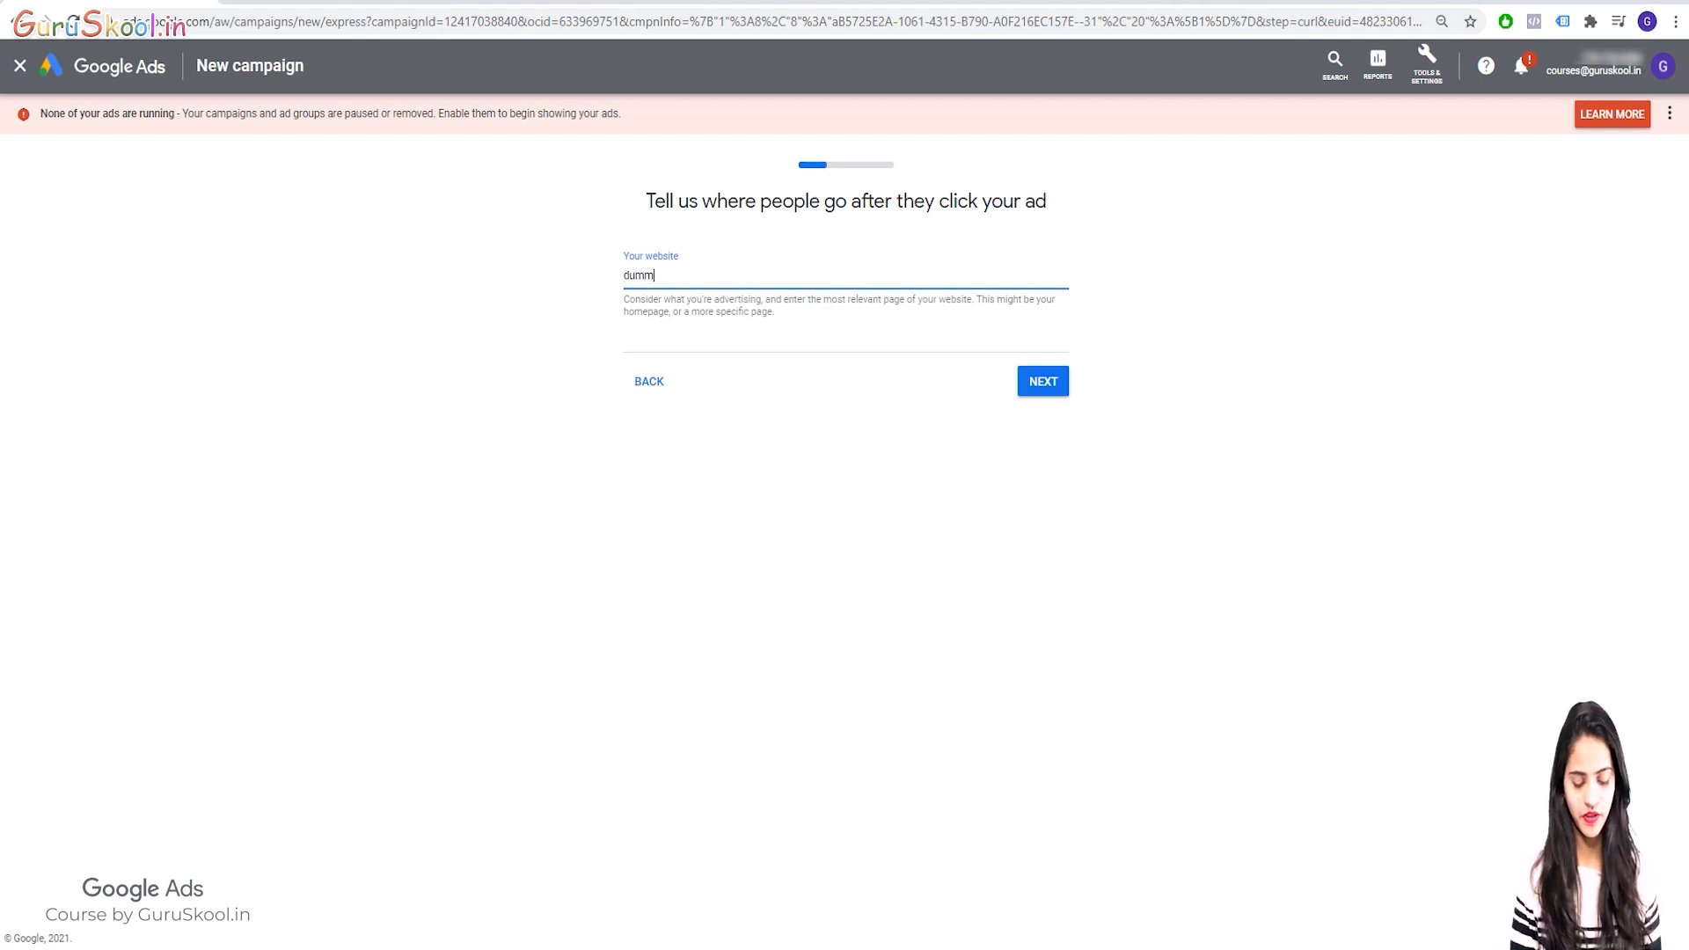
text(y.gue)
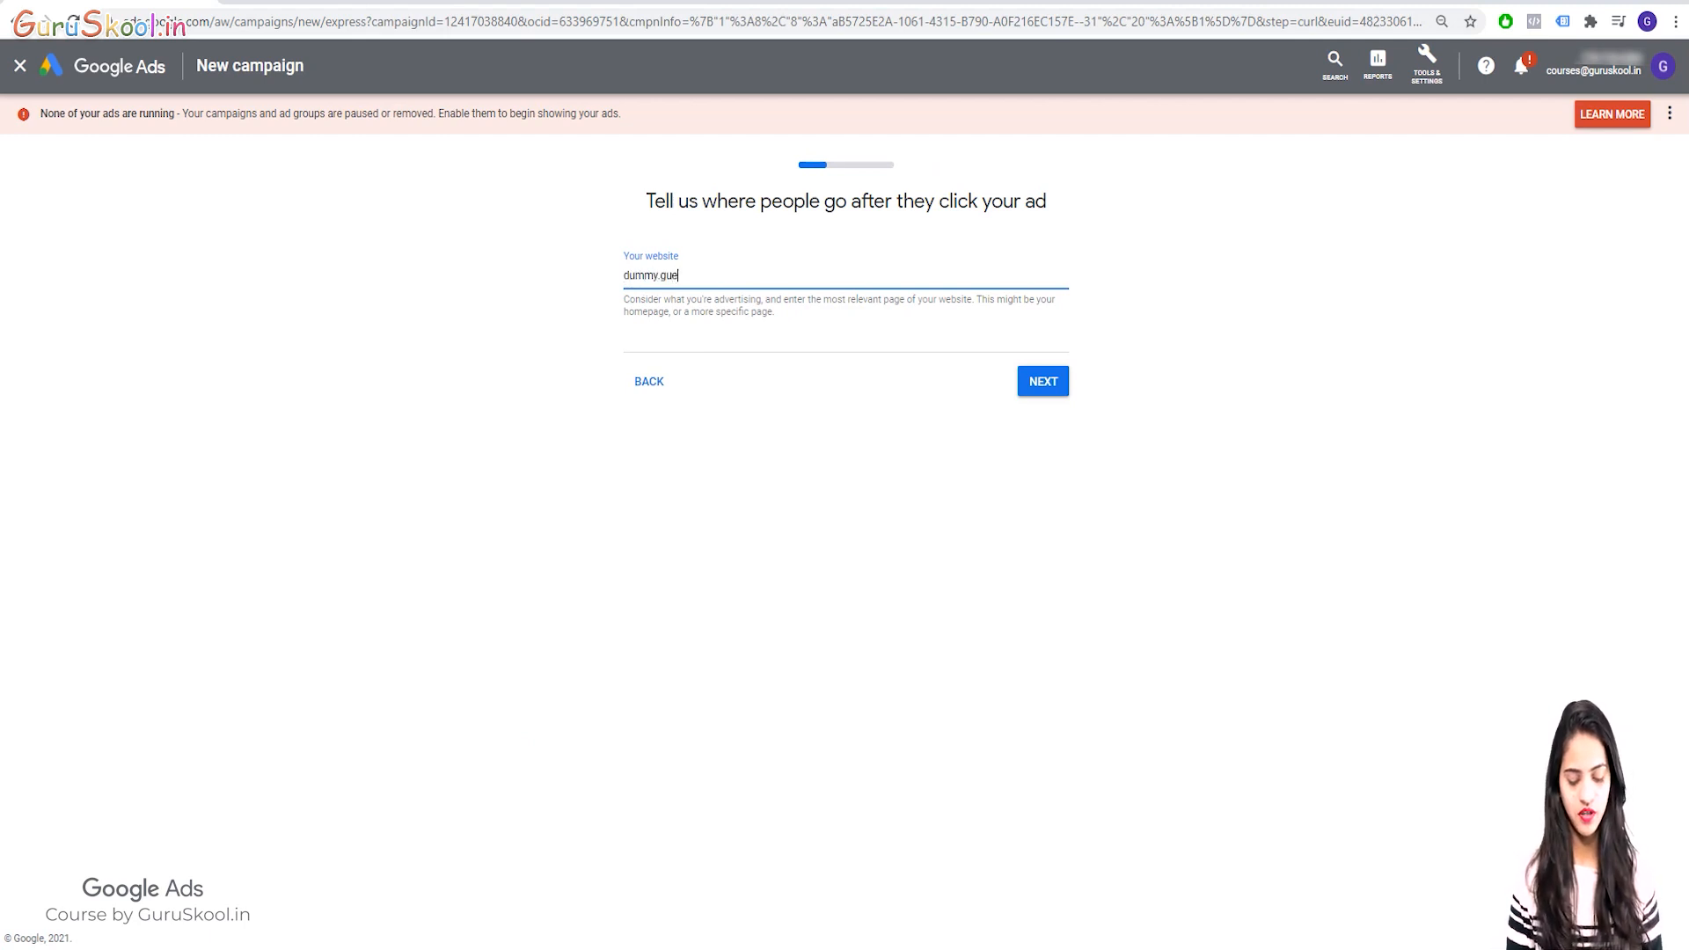
key(BackSpace)
text(ruskool)
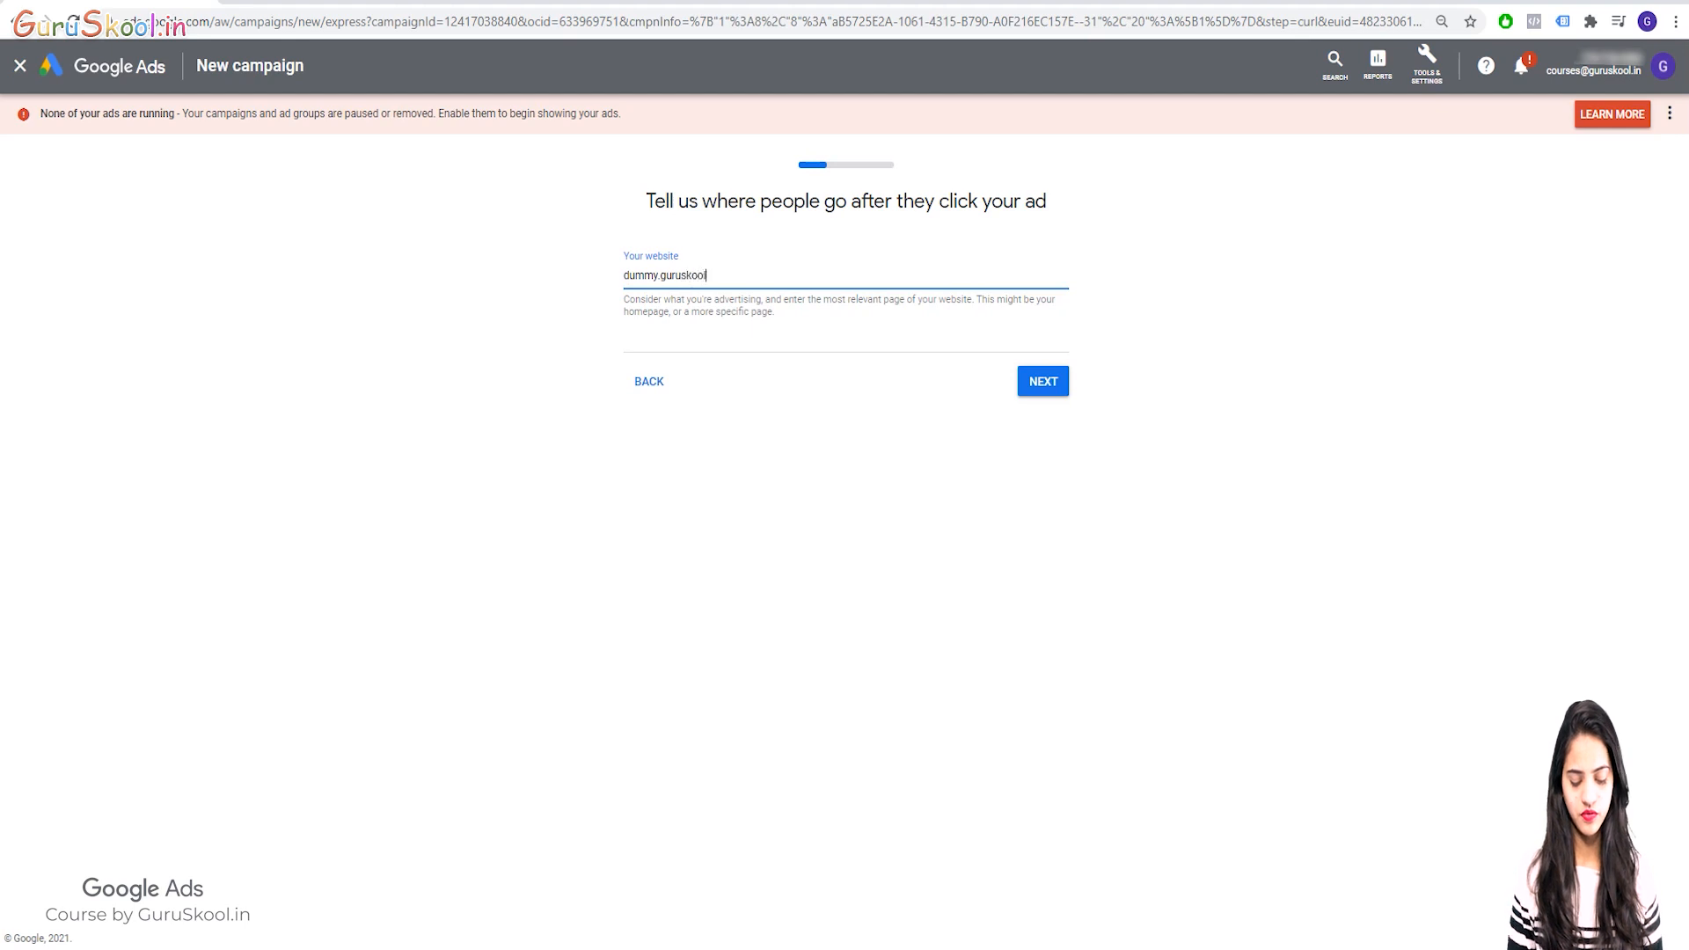
text(.in)
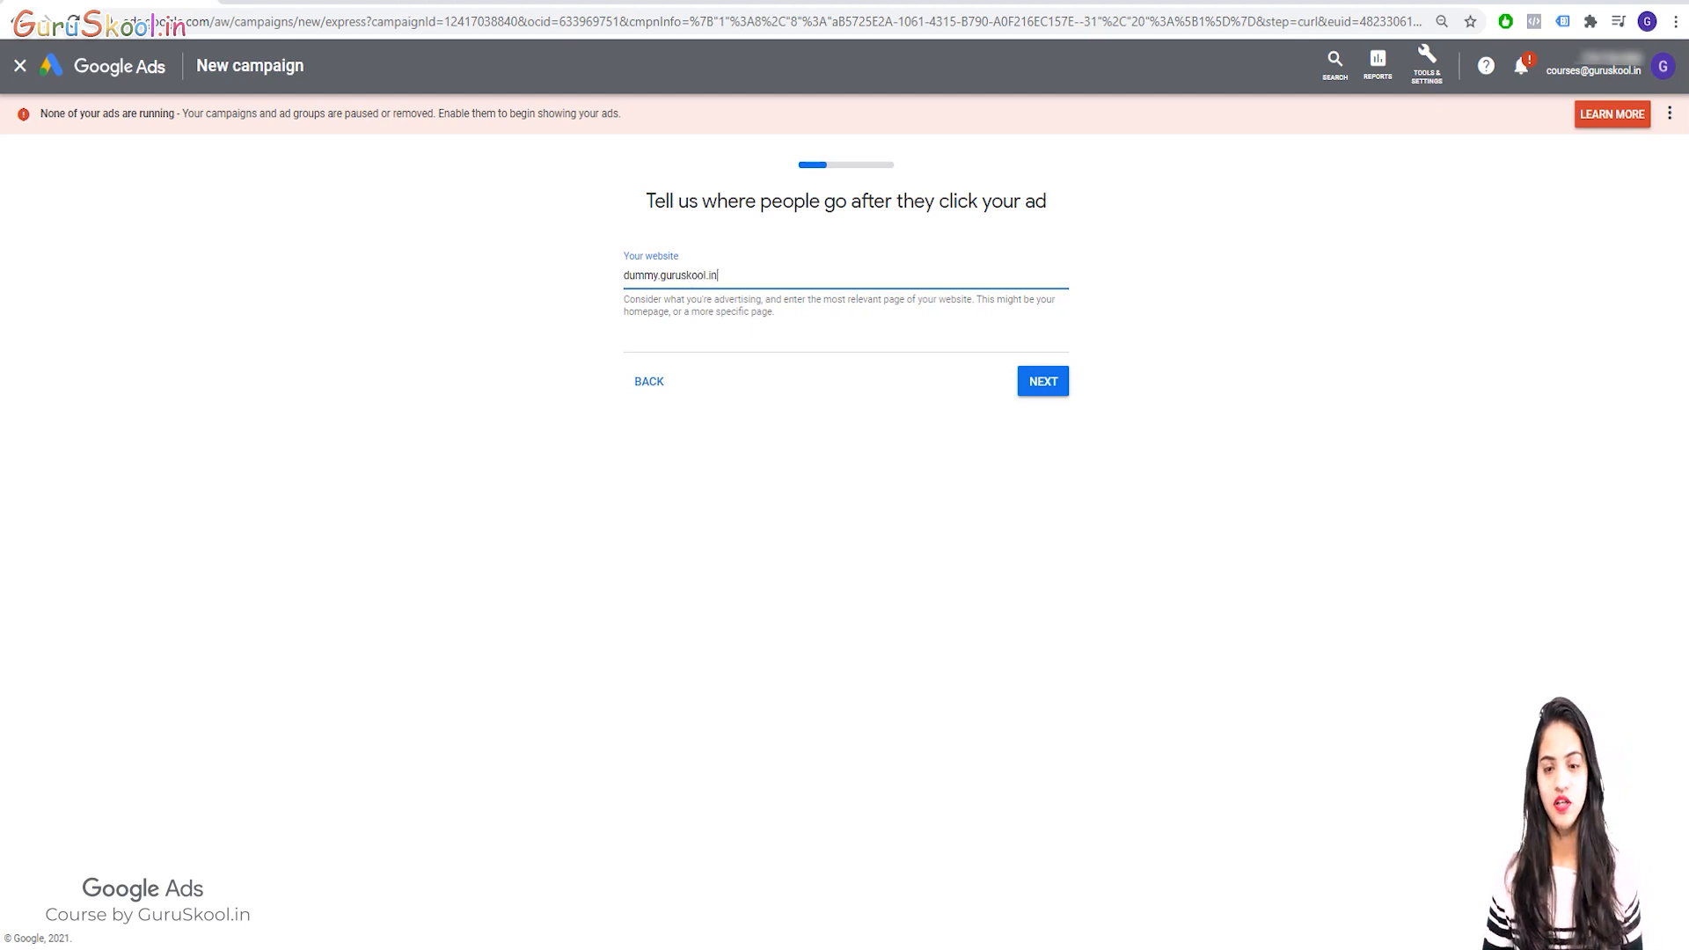
key(Return)
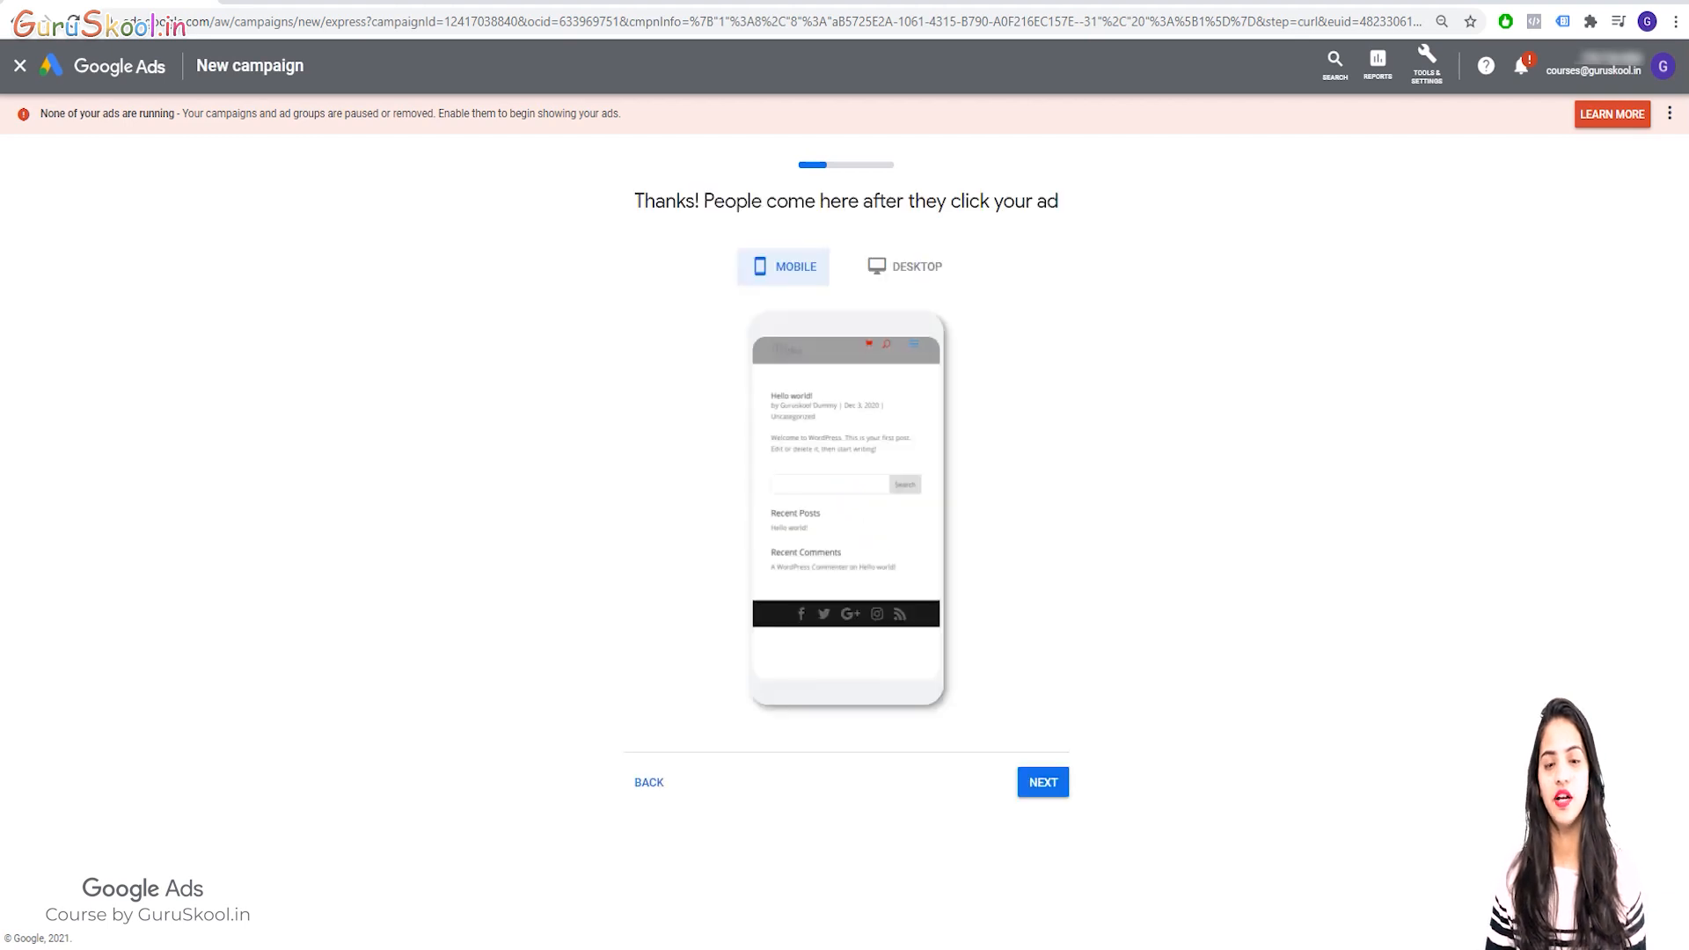
Preview the landing page in the desktop and mobile views and accept it.
drag(644, 202, 1061, 203)
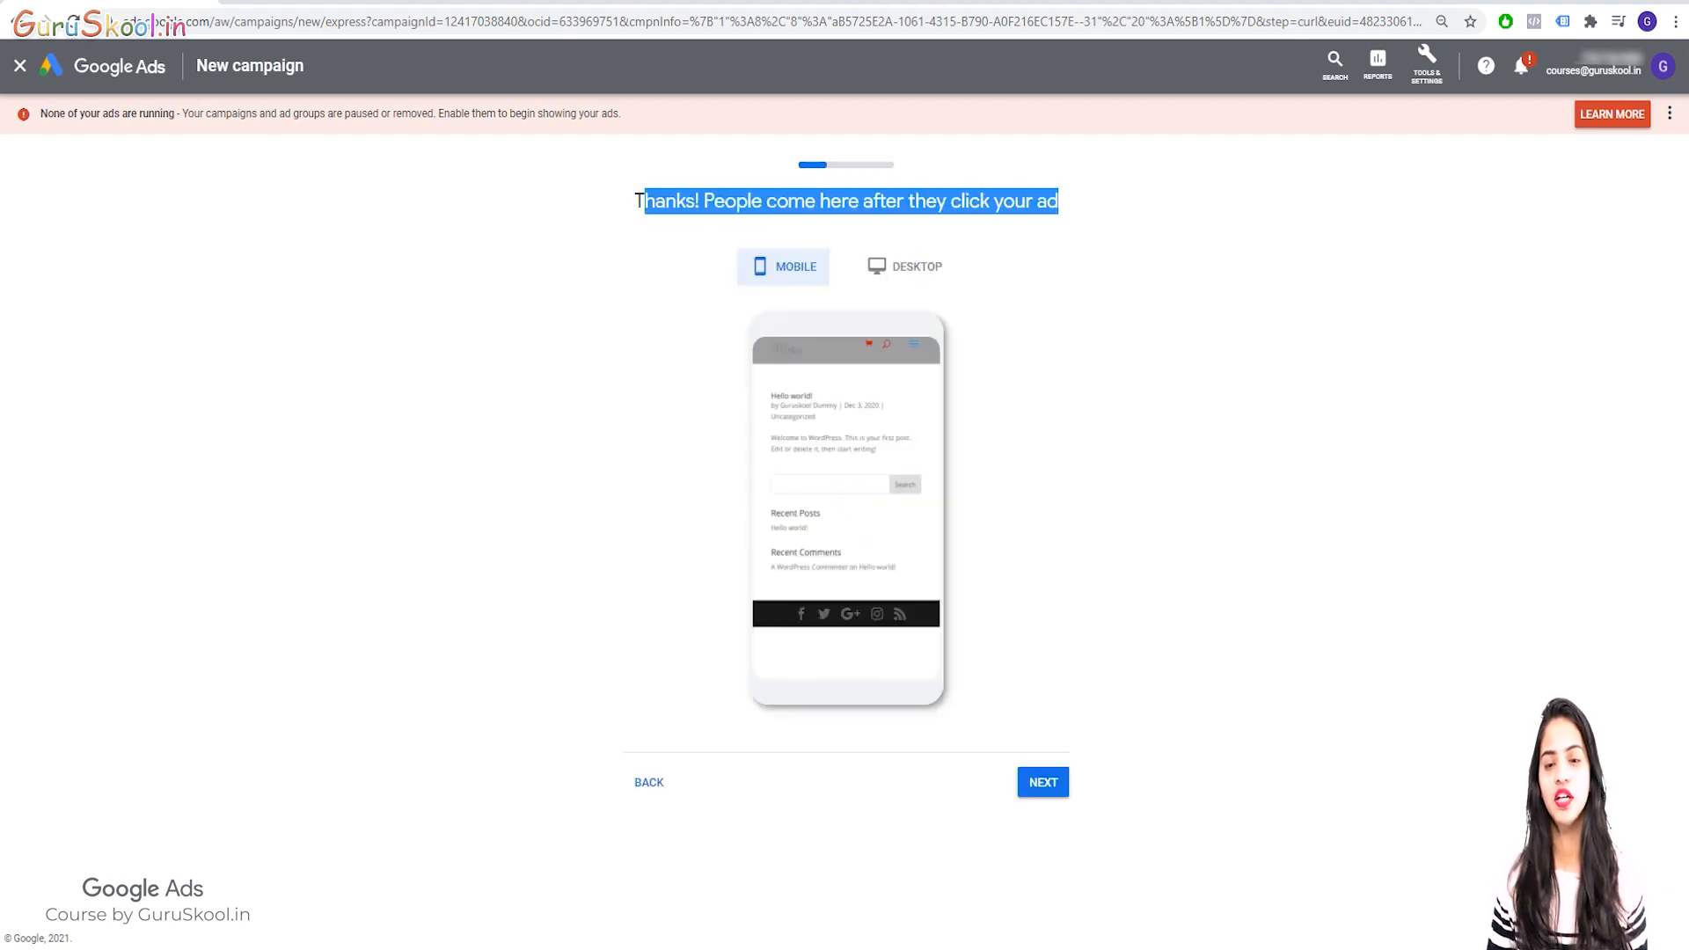
click(1062, 204)
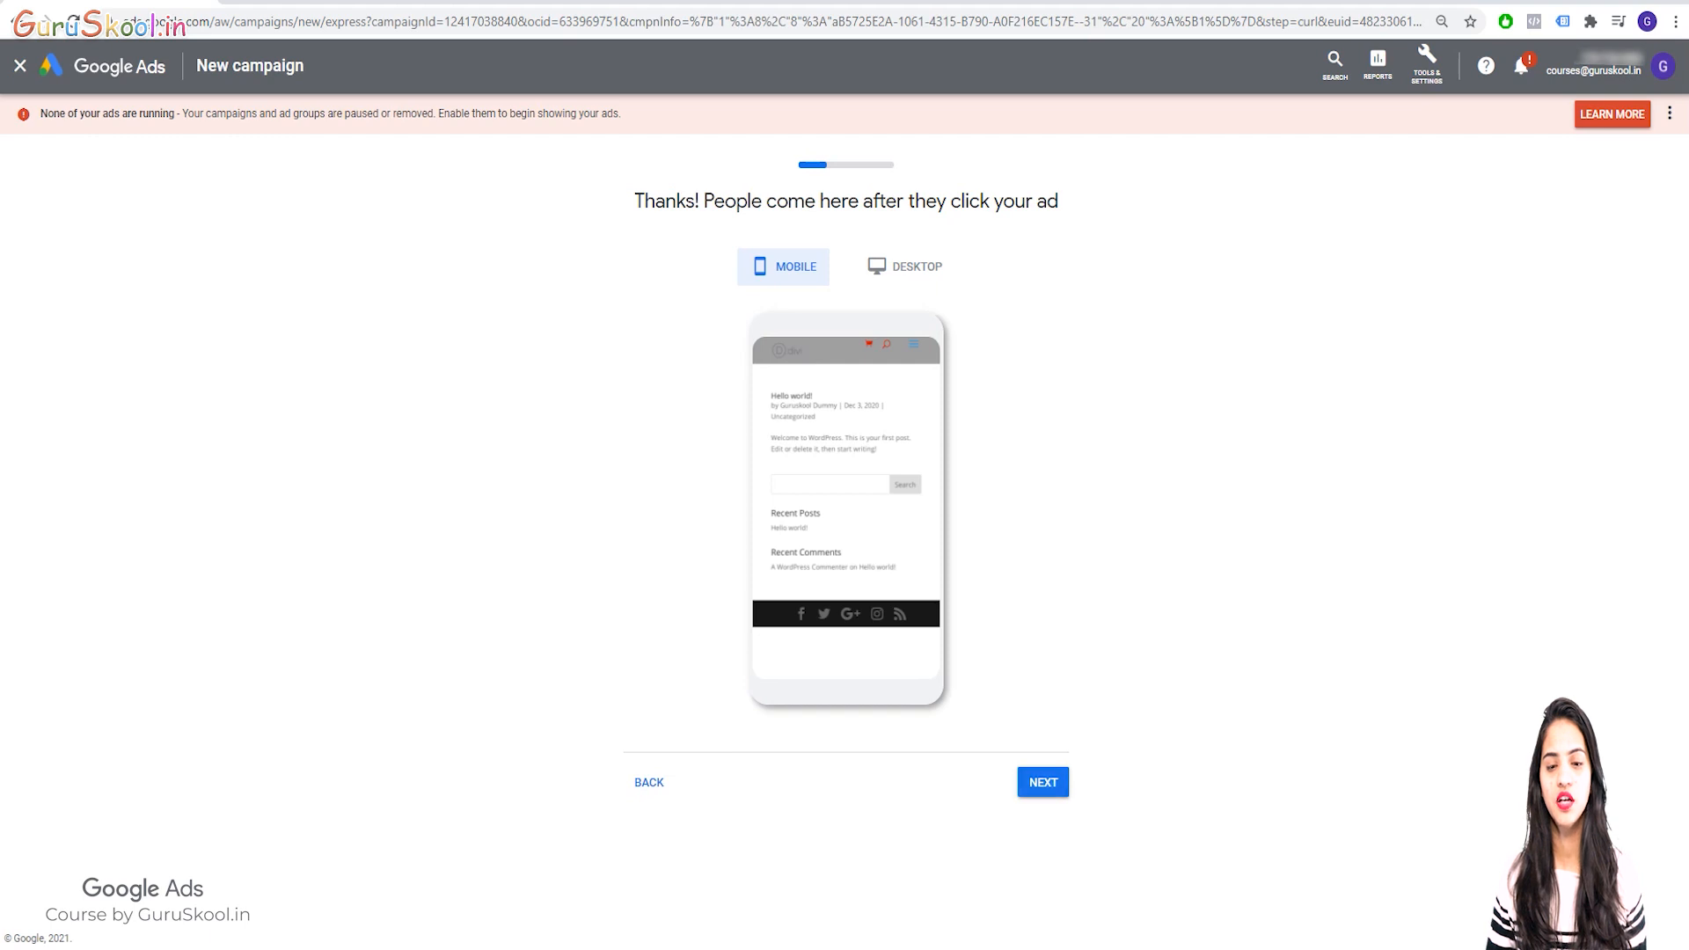
click(904, 266)
click(783, 266)
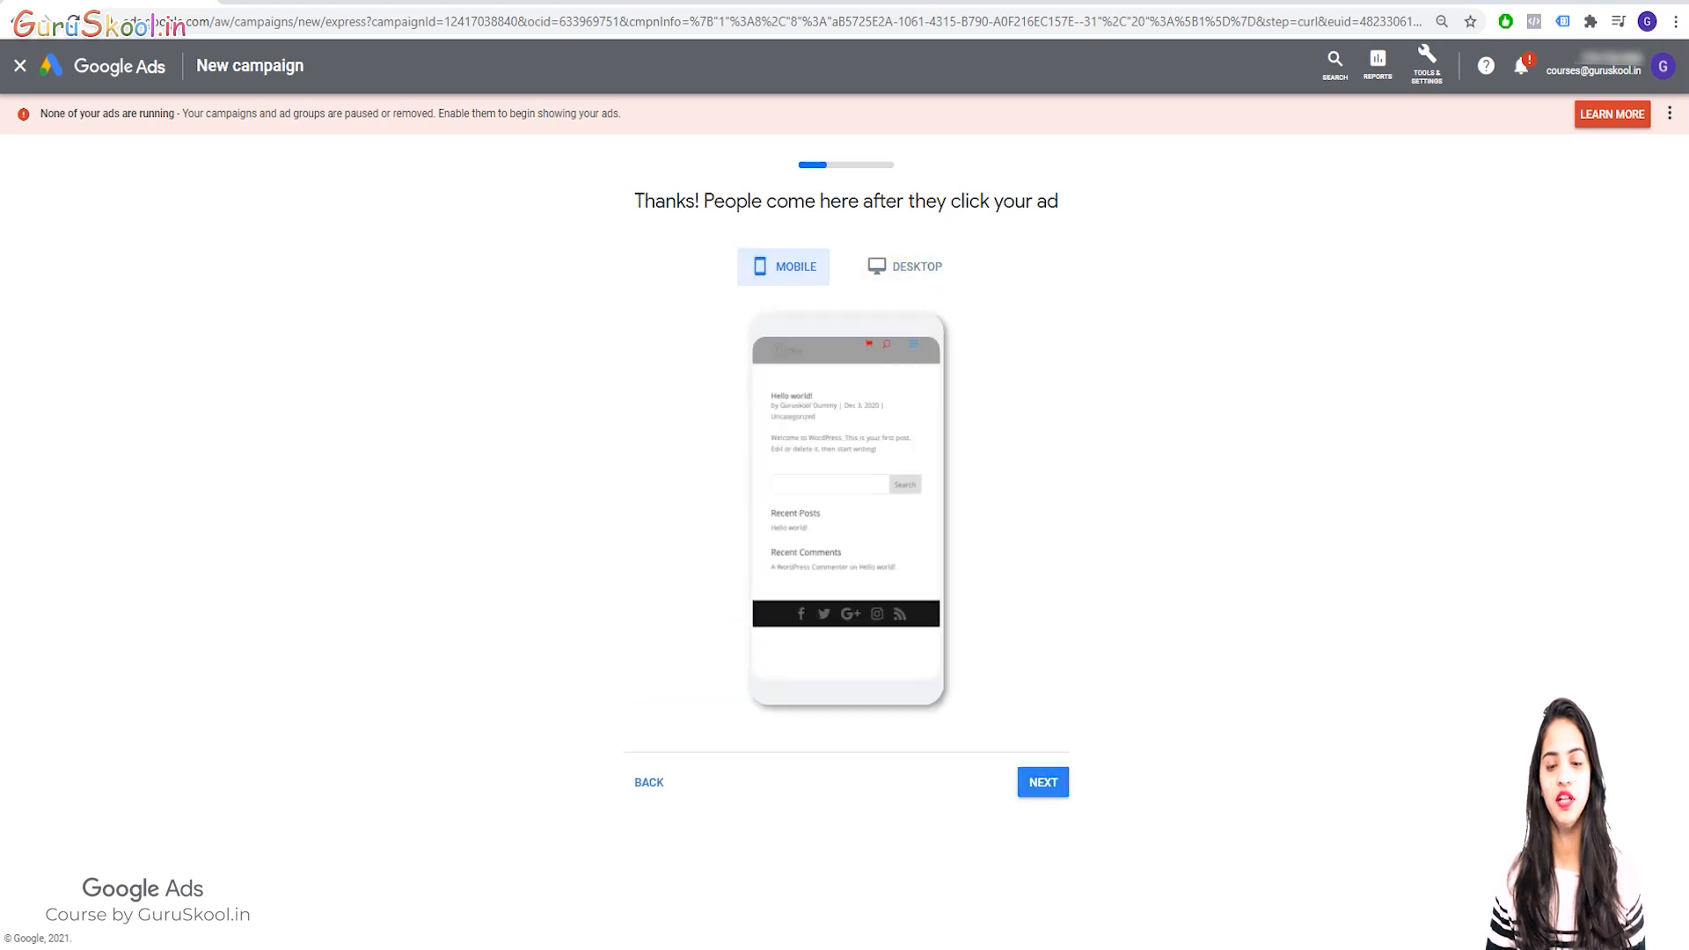
click(1043, 782)
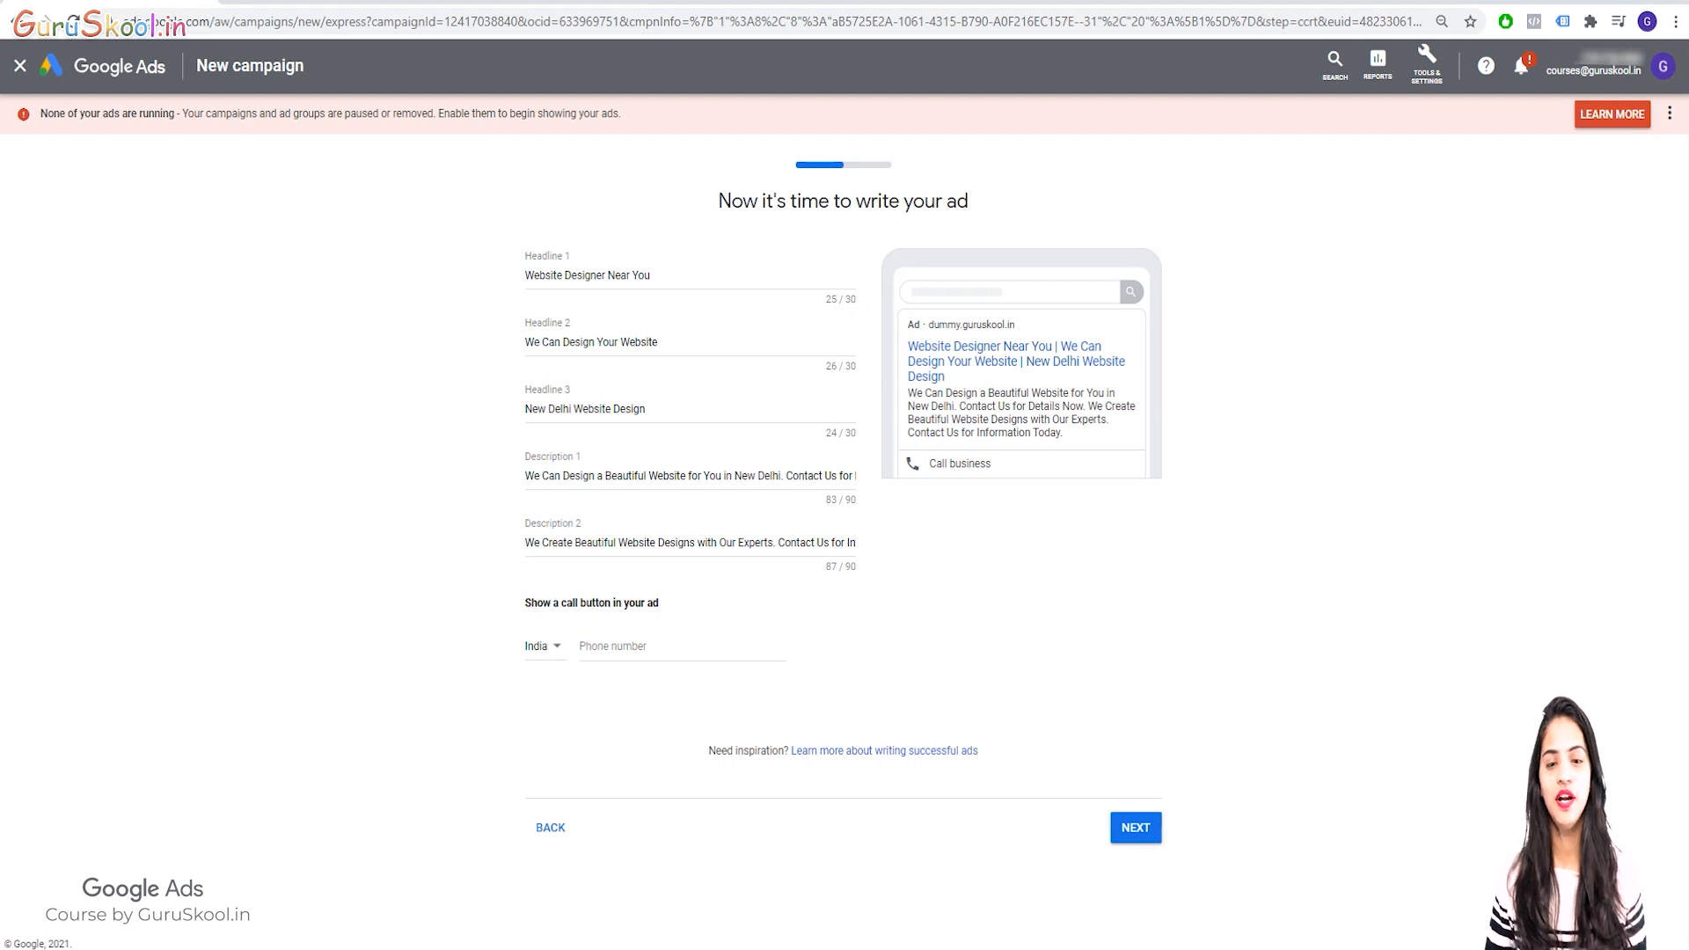
Examine the ad's prefilled headlines and descriptions, including the suggested ideas for Headline 1.
drag(718, 201, 967, 201)
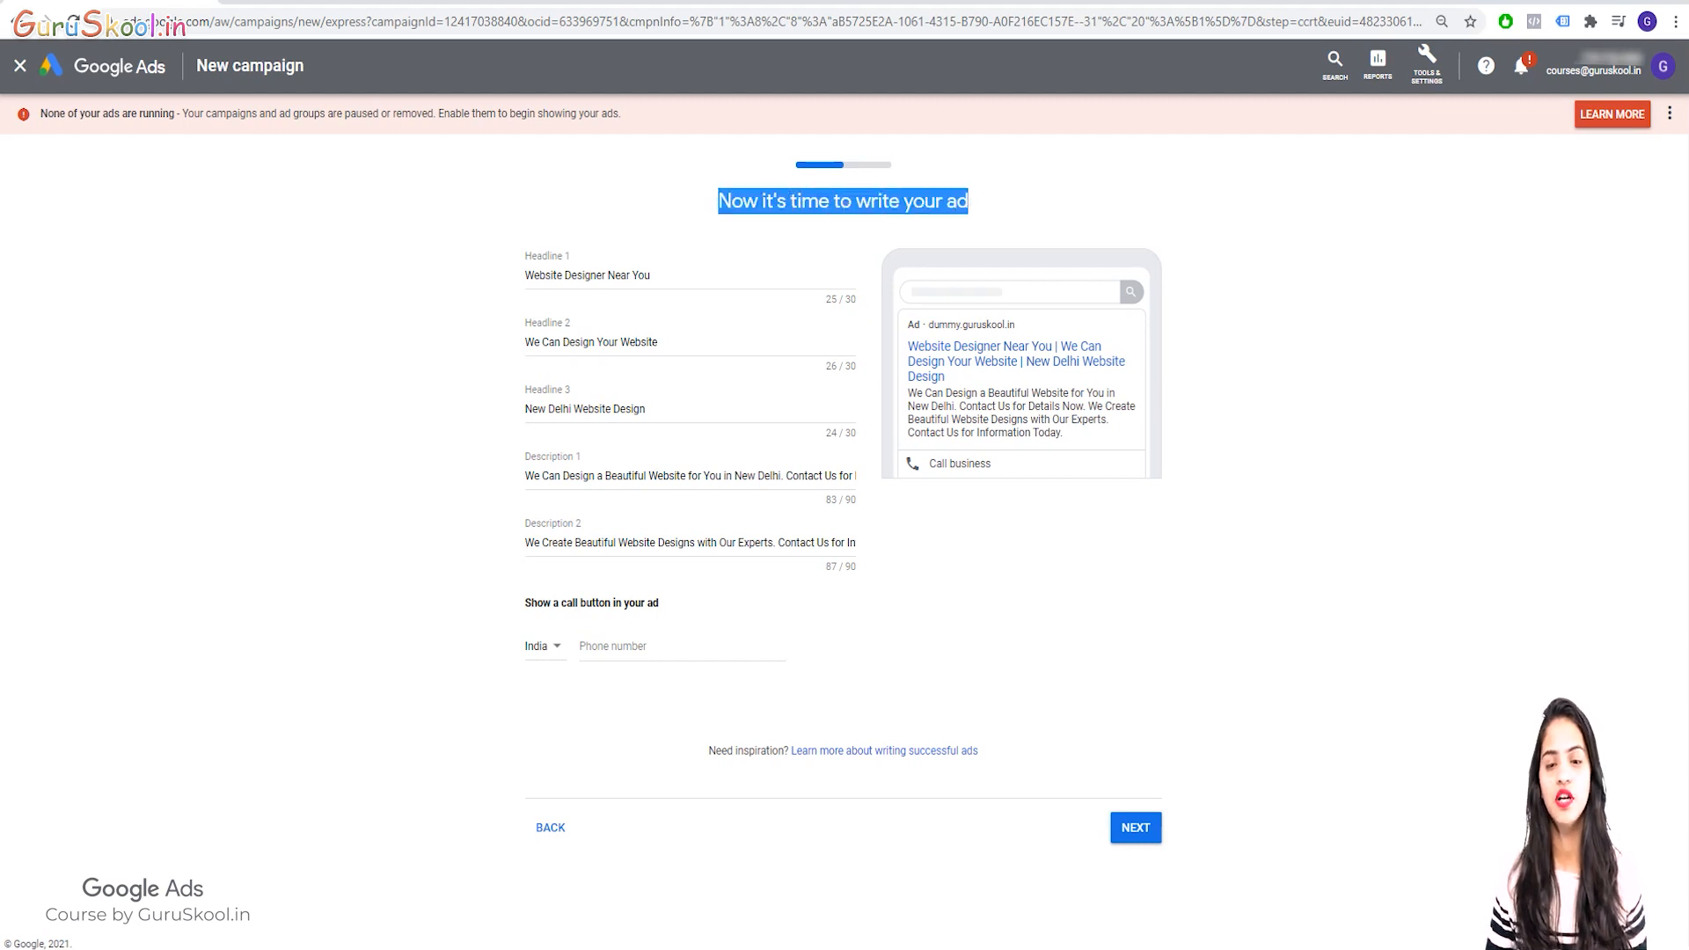
click(971, 204)
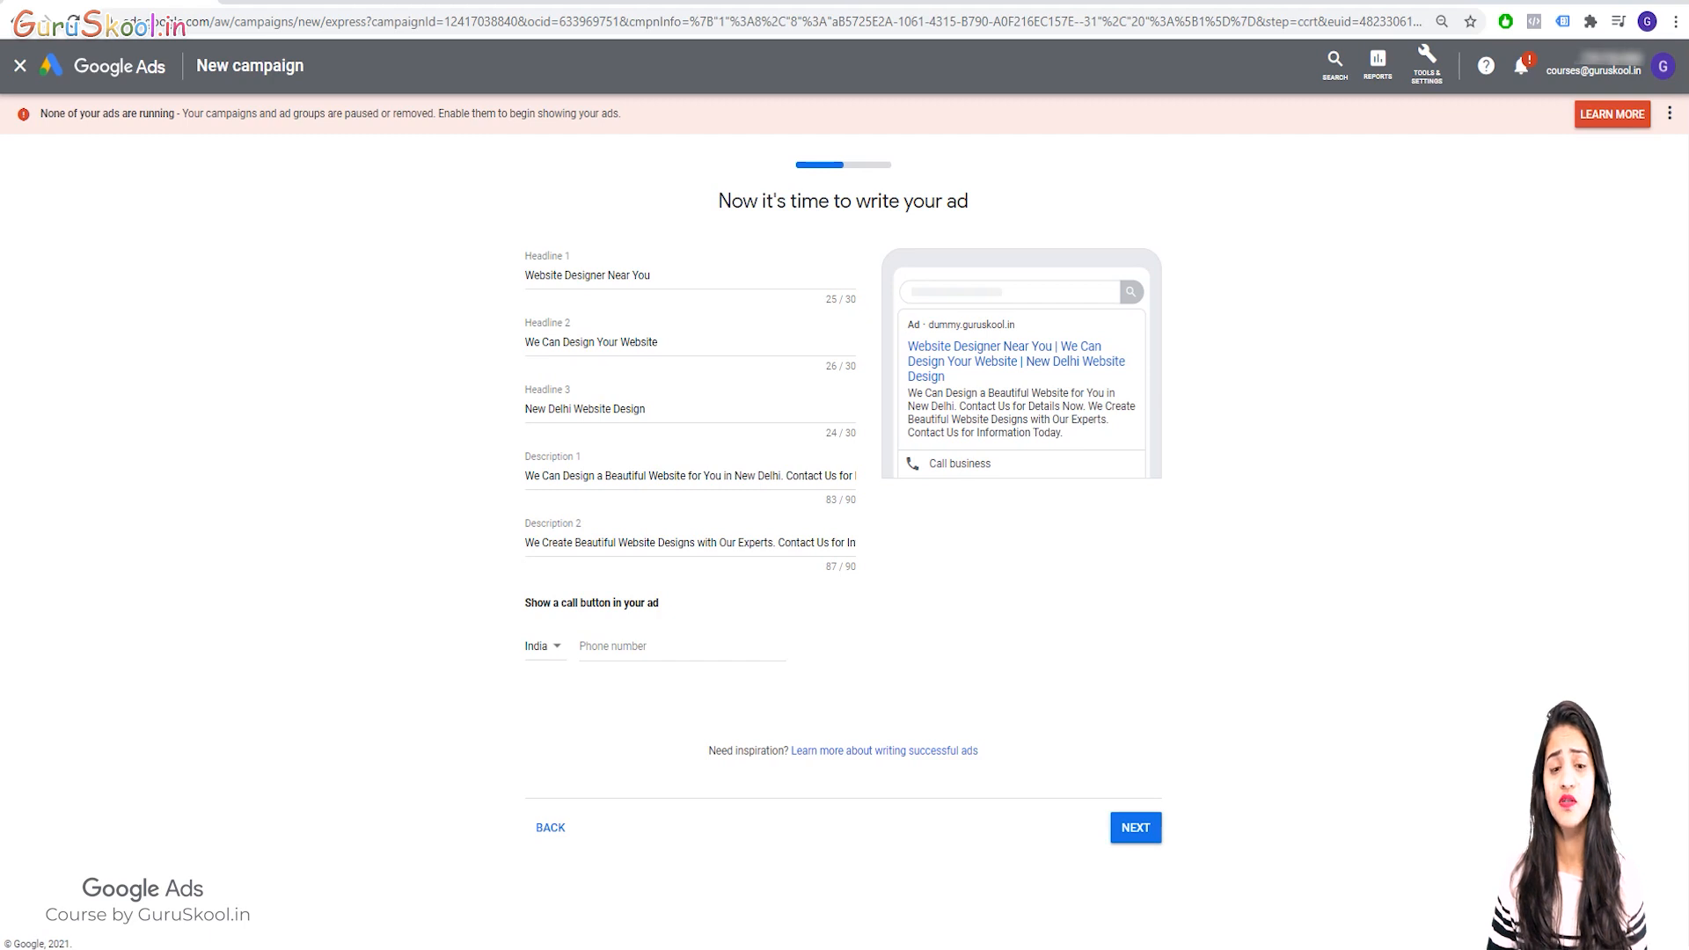
drag(533, 276, 633, 275)
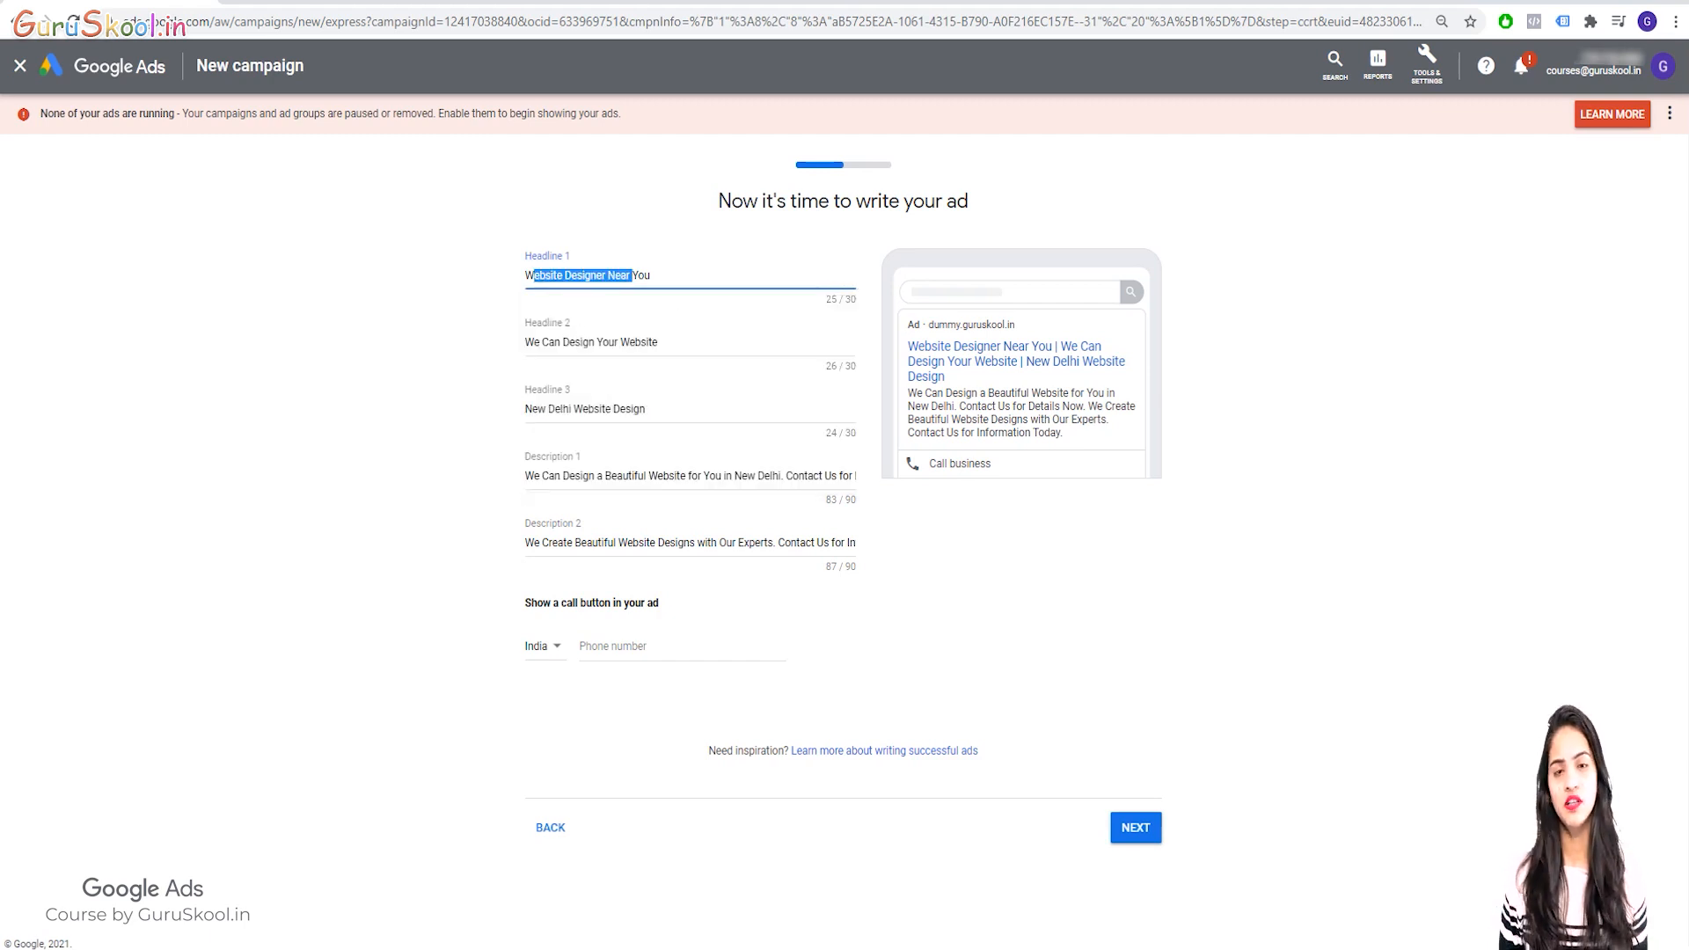
click(440, 303)
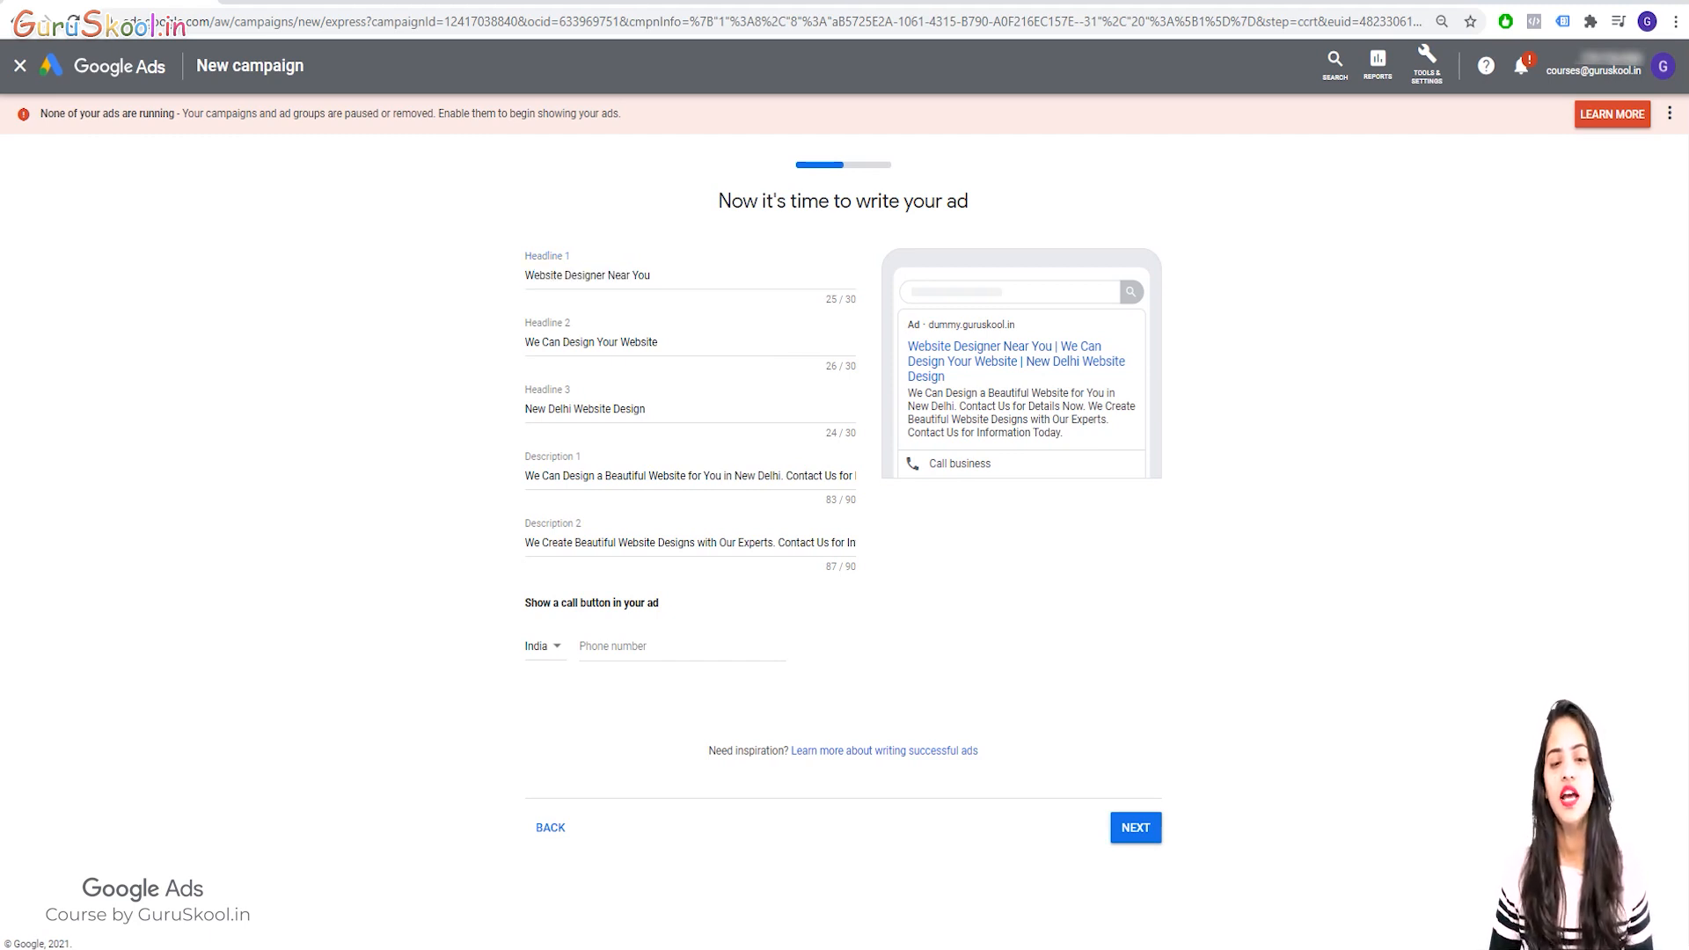
drag(475, 303, 581, 676)
click(694, 342)
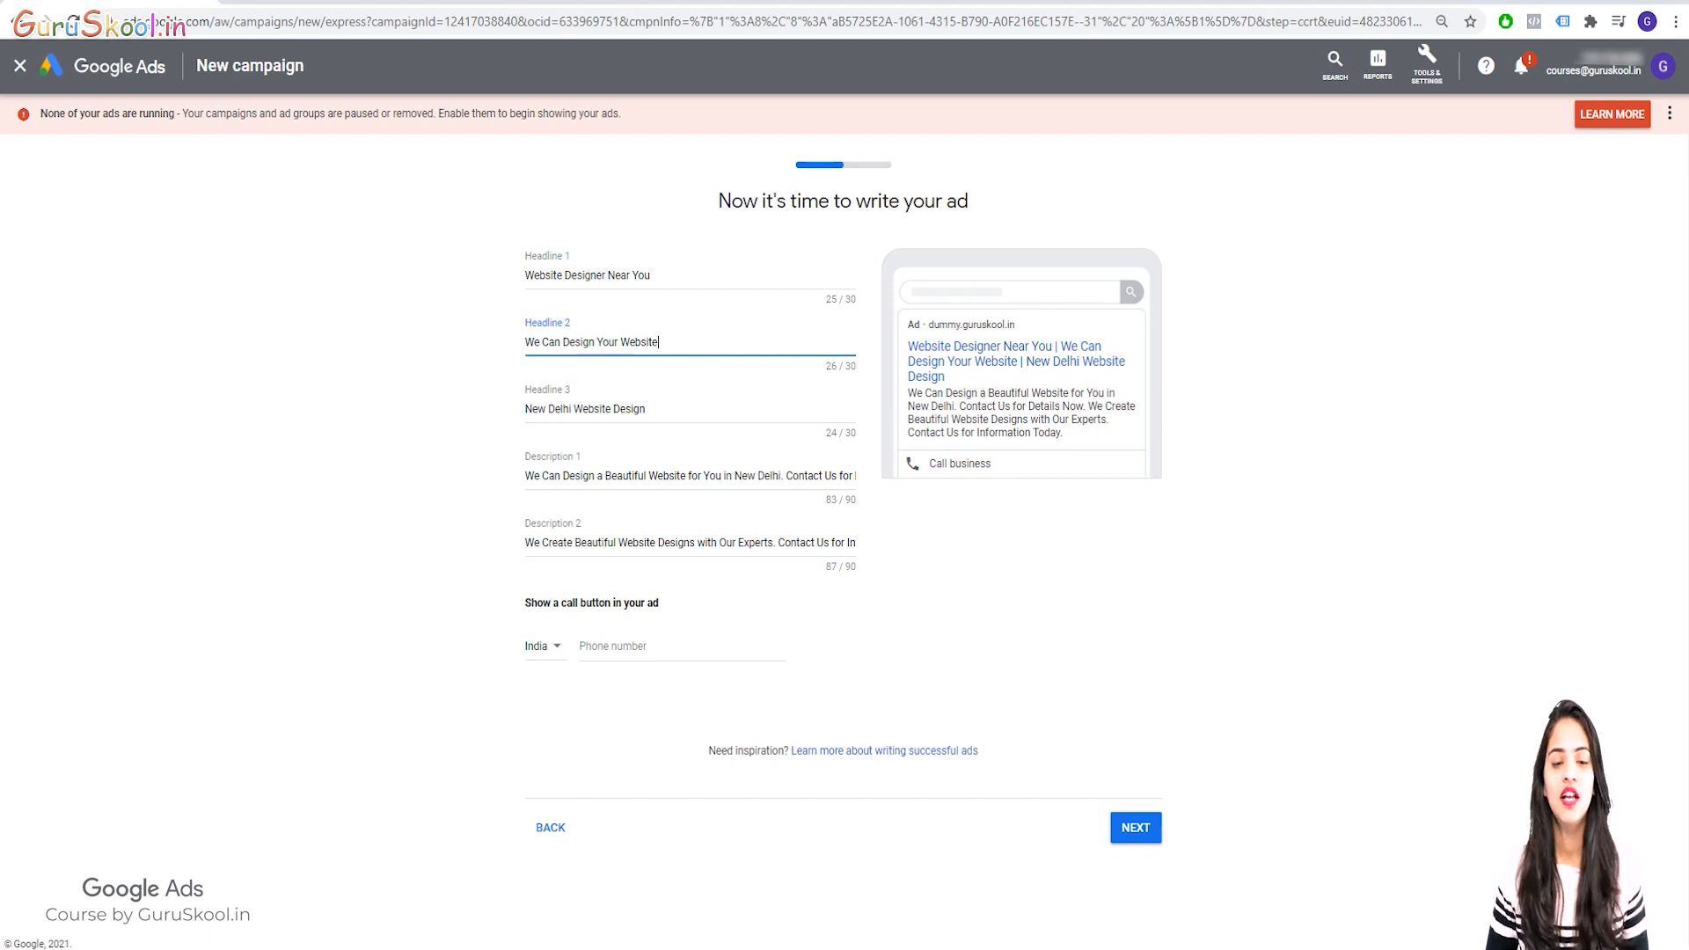
click(681, 646)
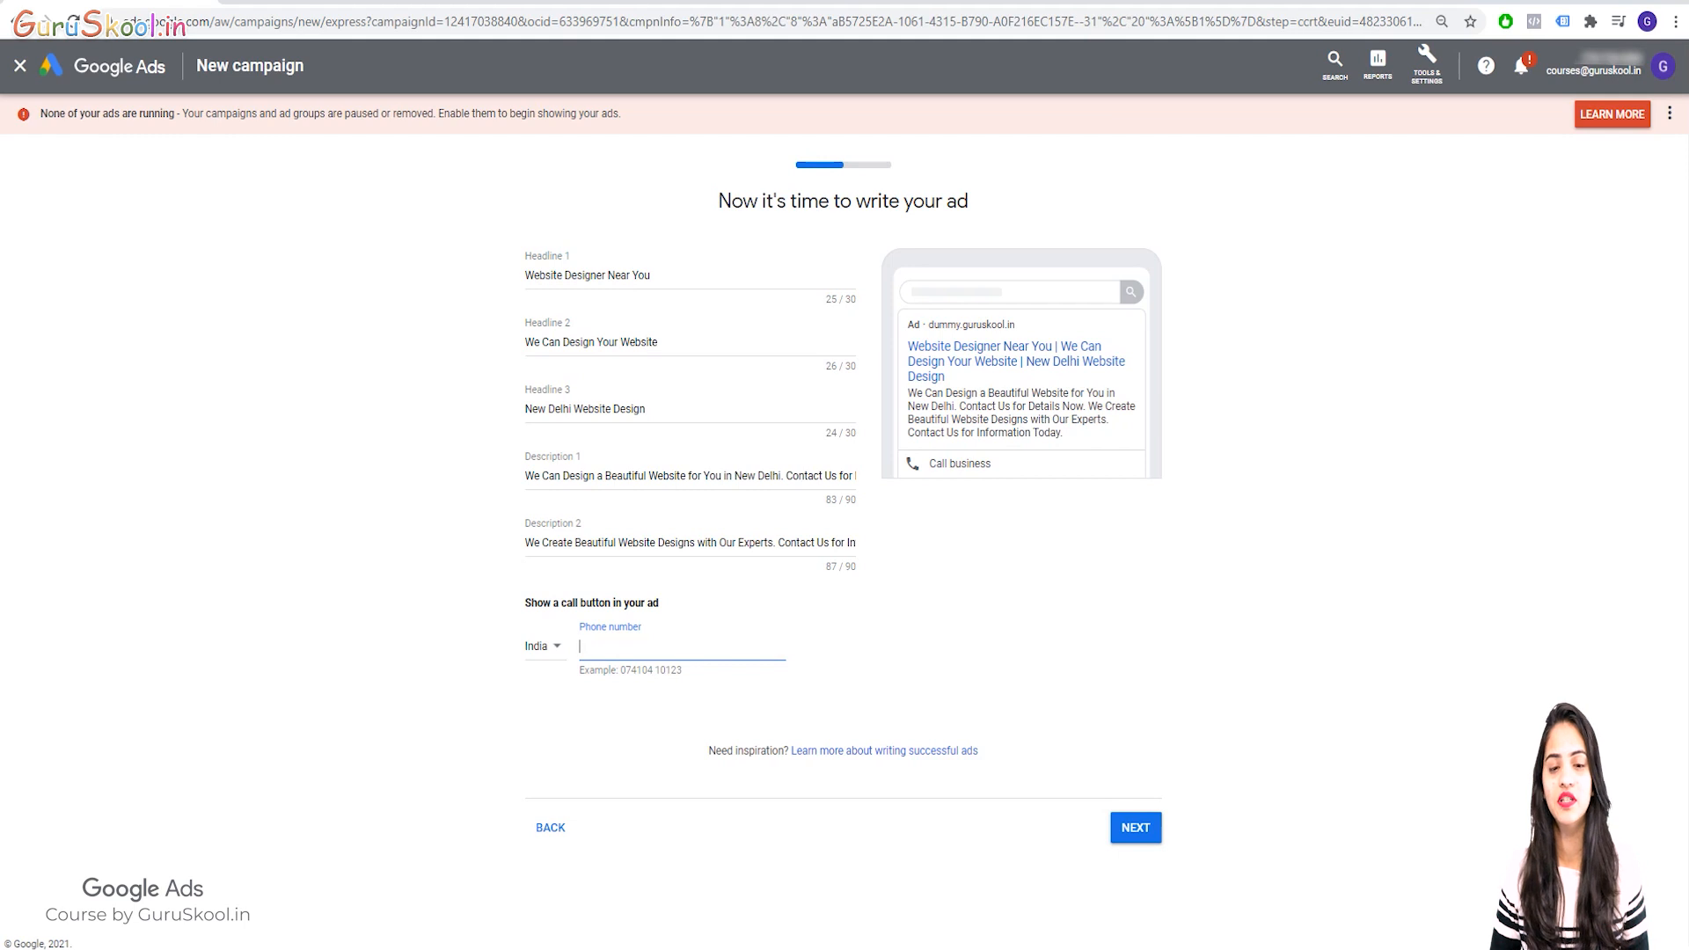
click(691, 275)
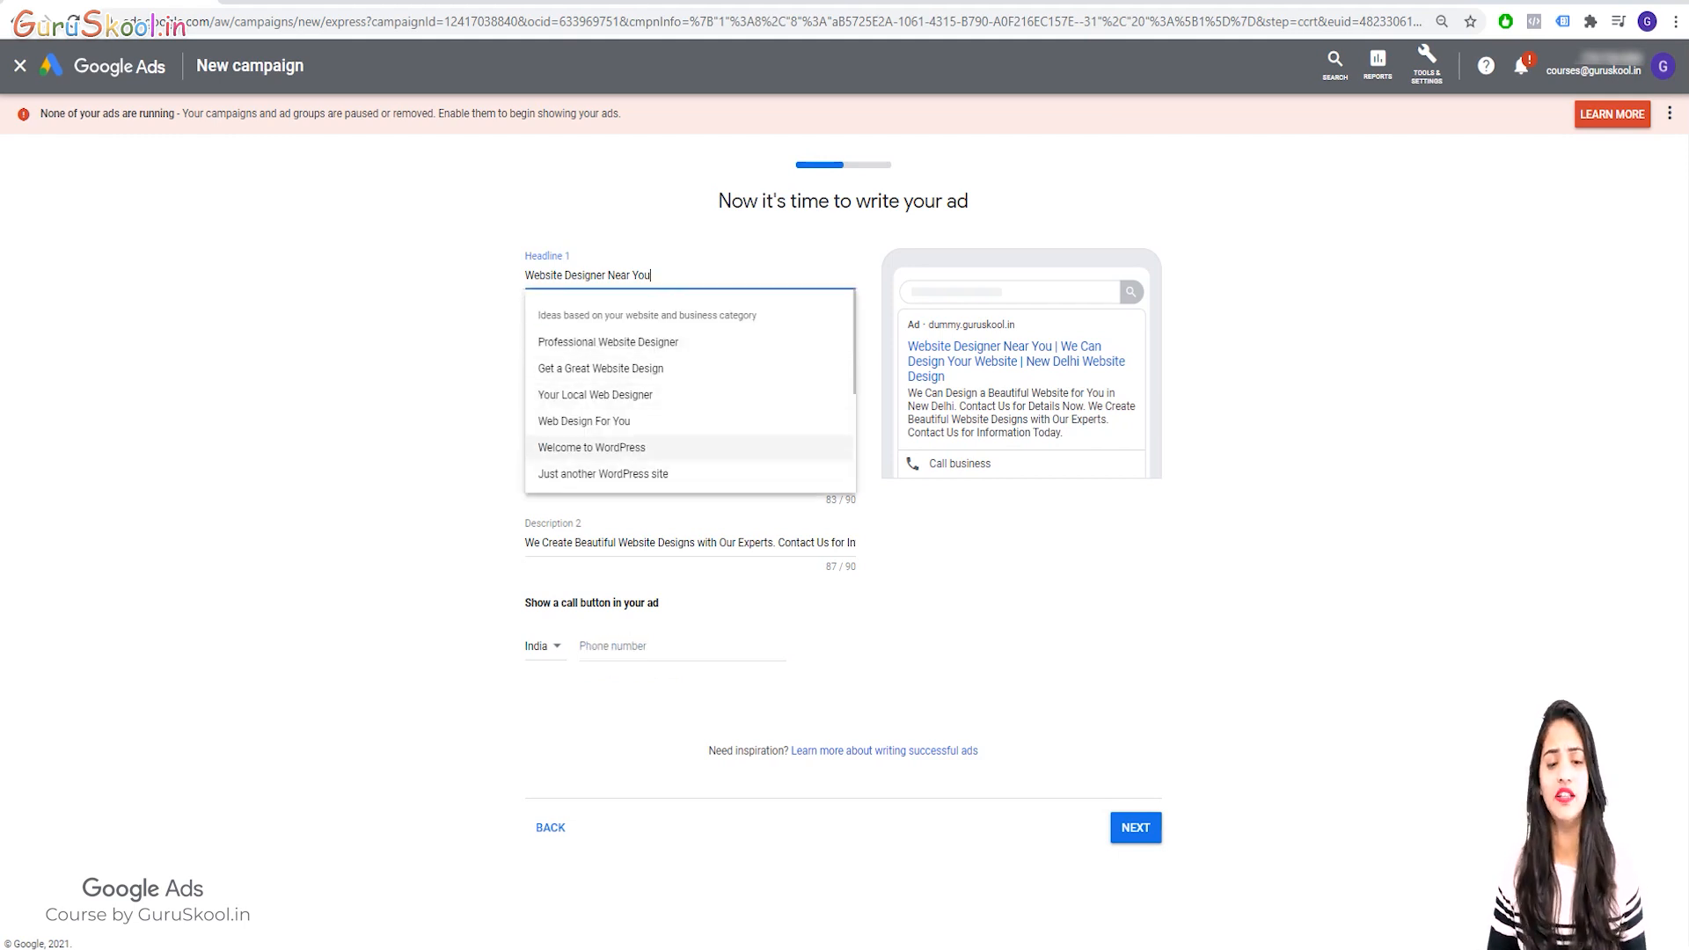
click(939, 556)
drag(666, 275, 519, 275)
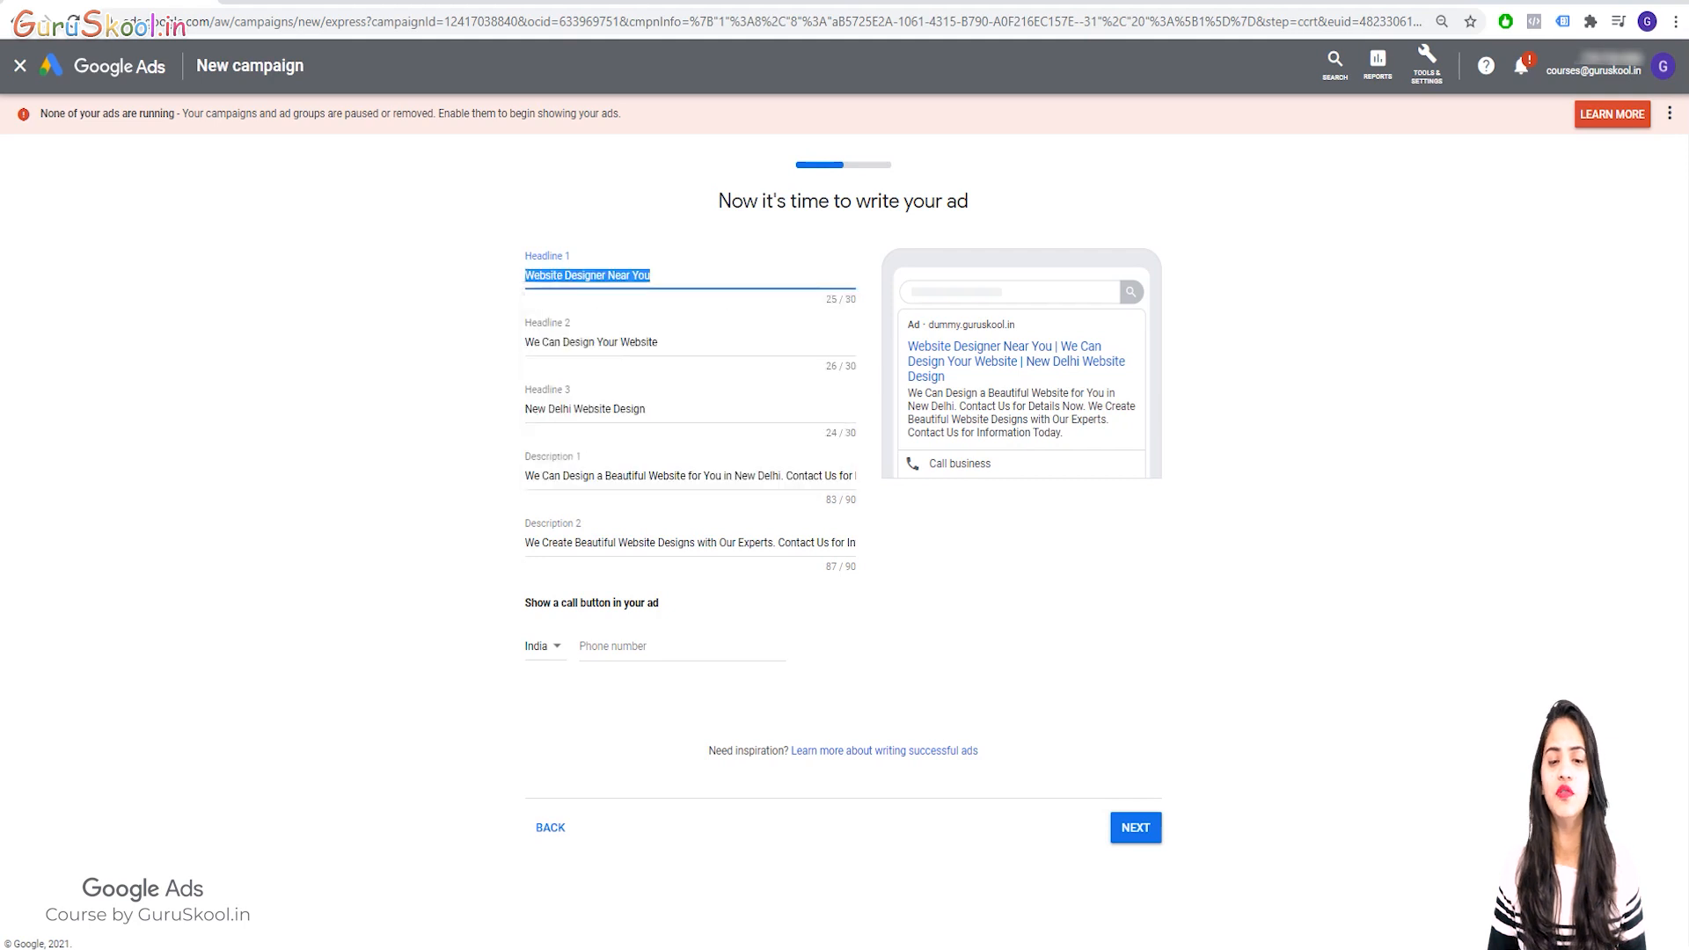
click(431, 307)
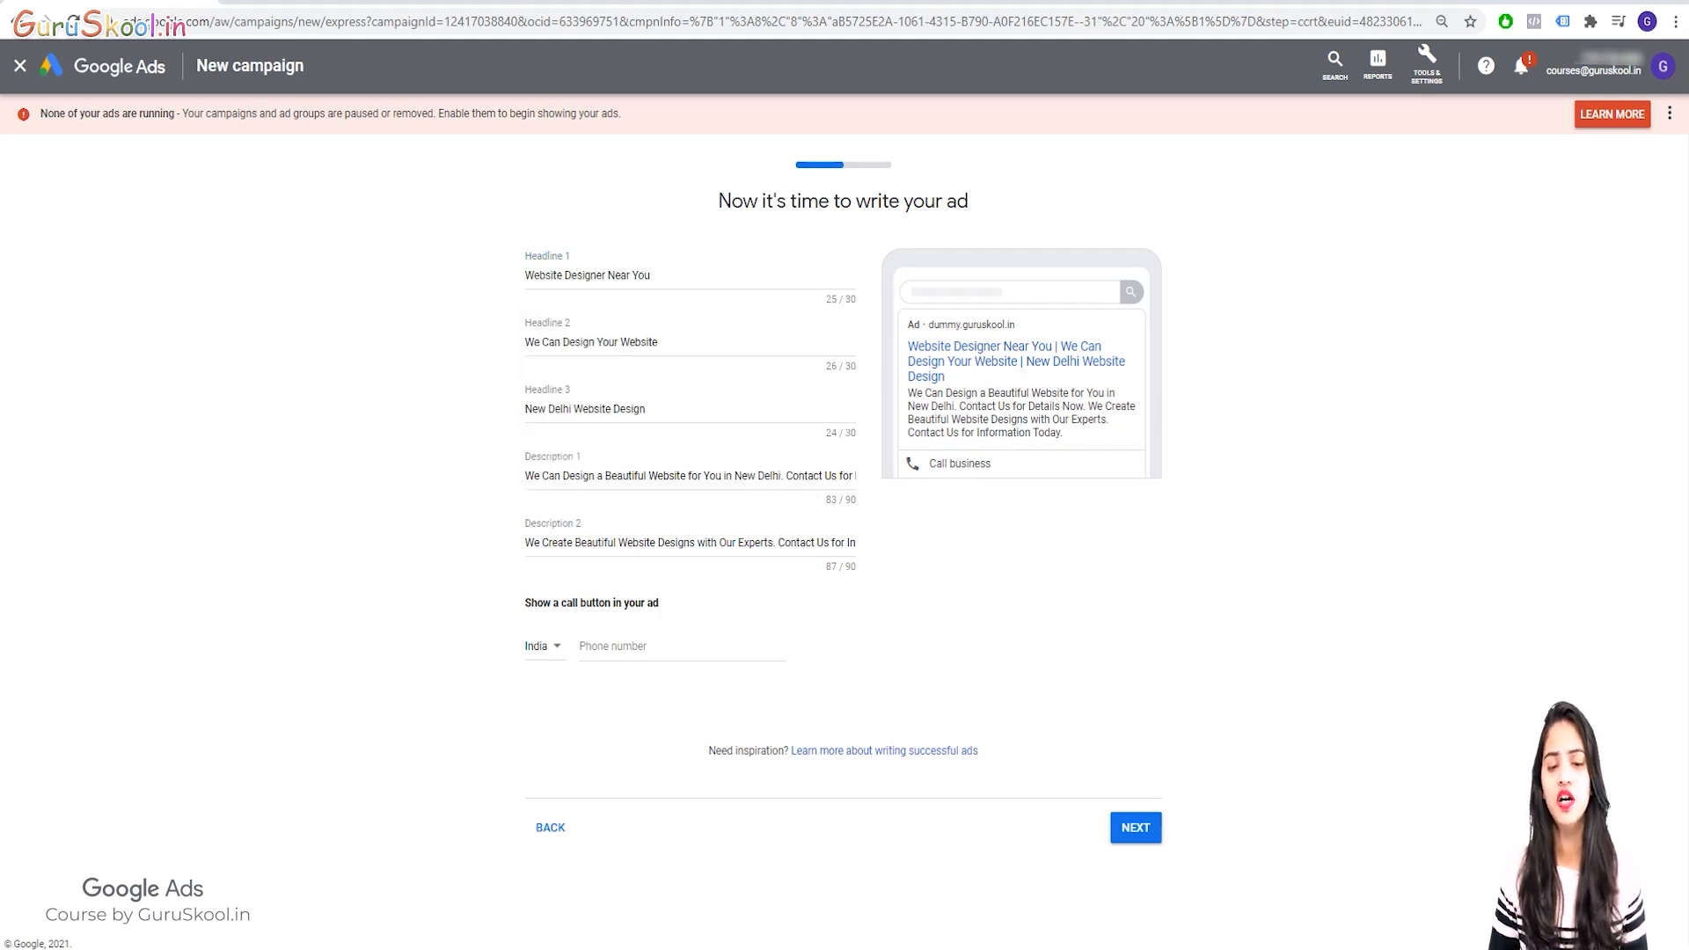
Enter the business phone number for the ad's call button and submit the ad text.
drag(525, 603, 661, 603)
click(668, 646)
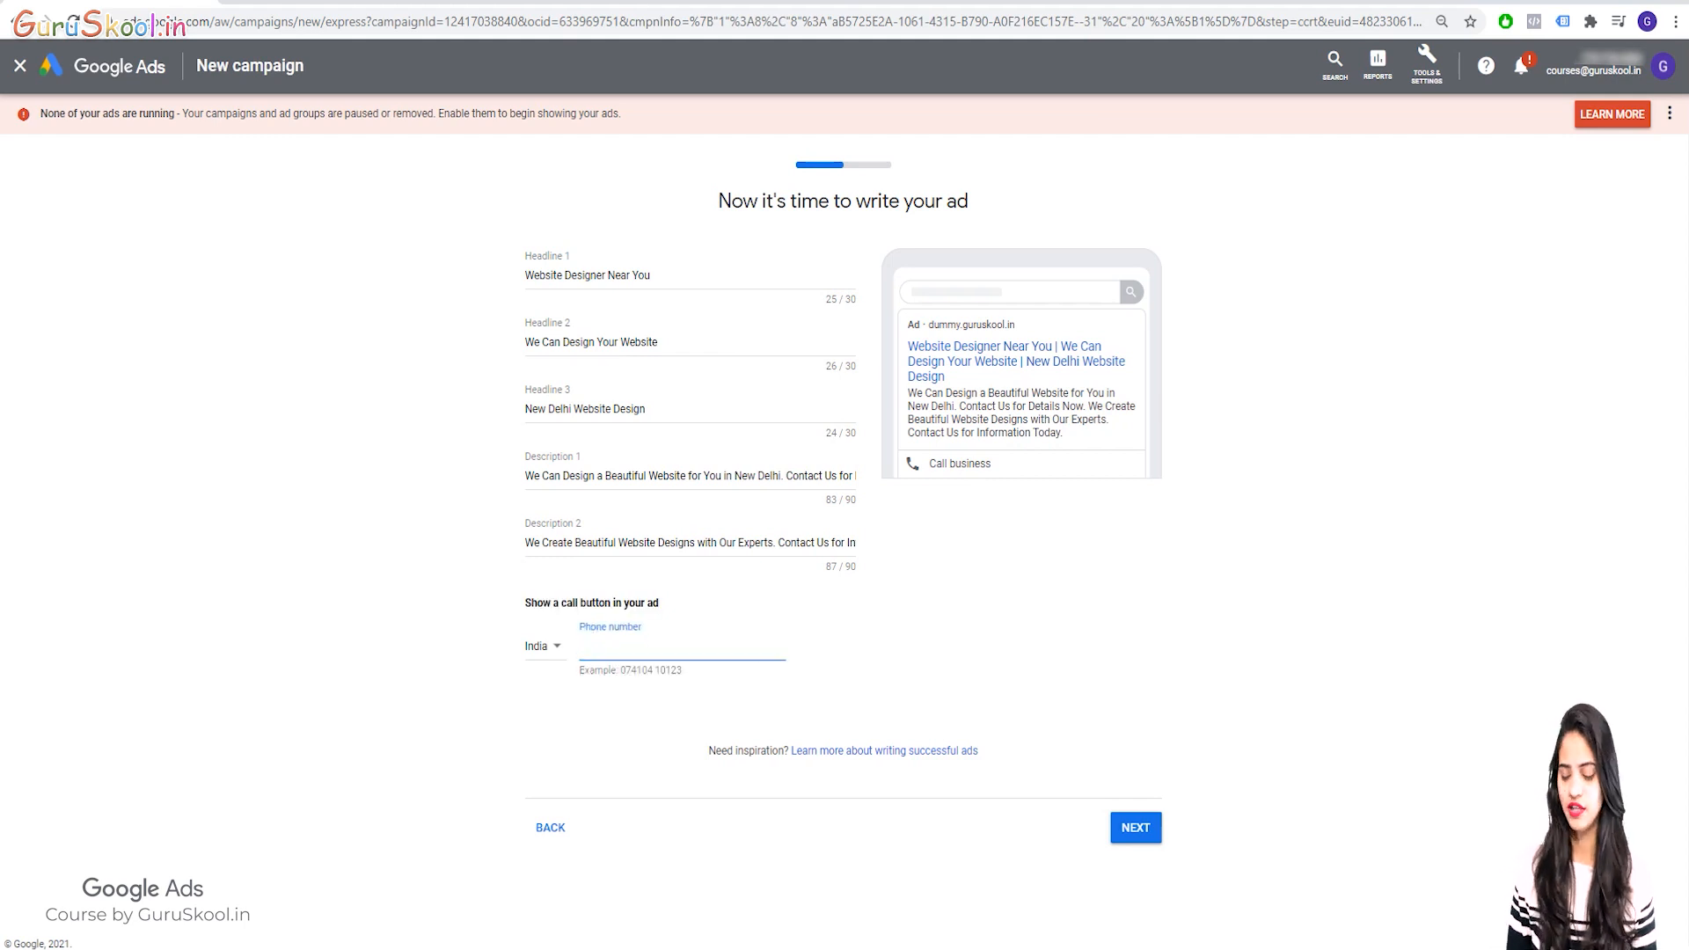
text(7896541)
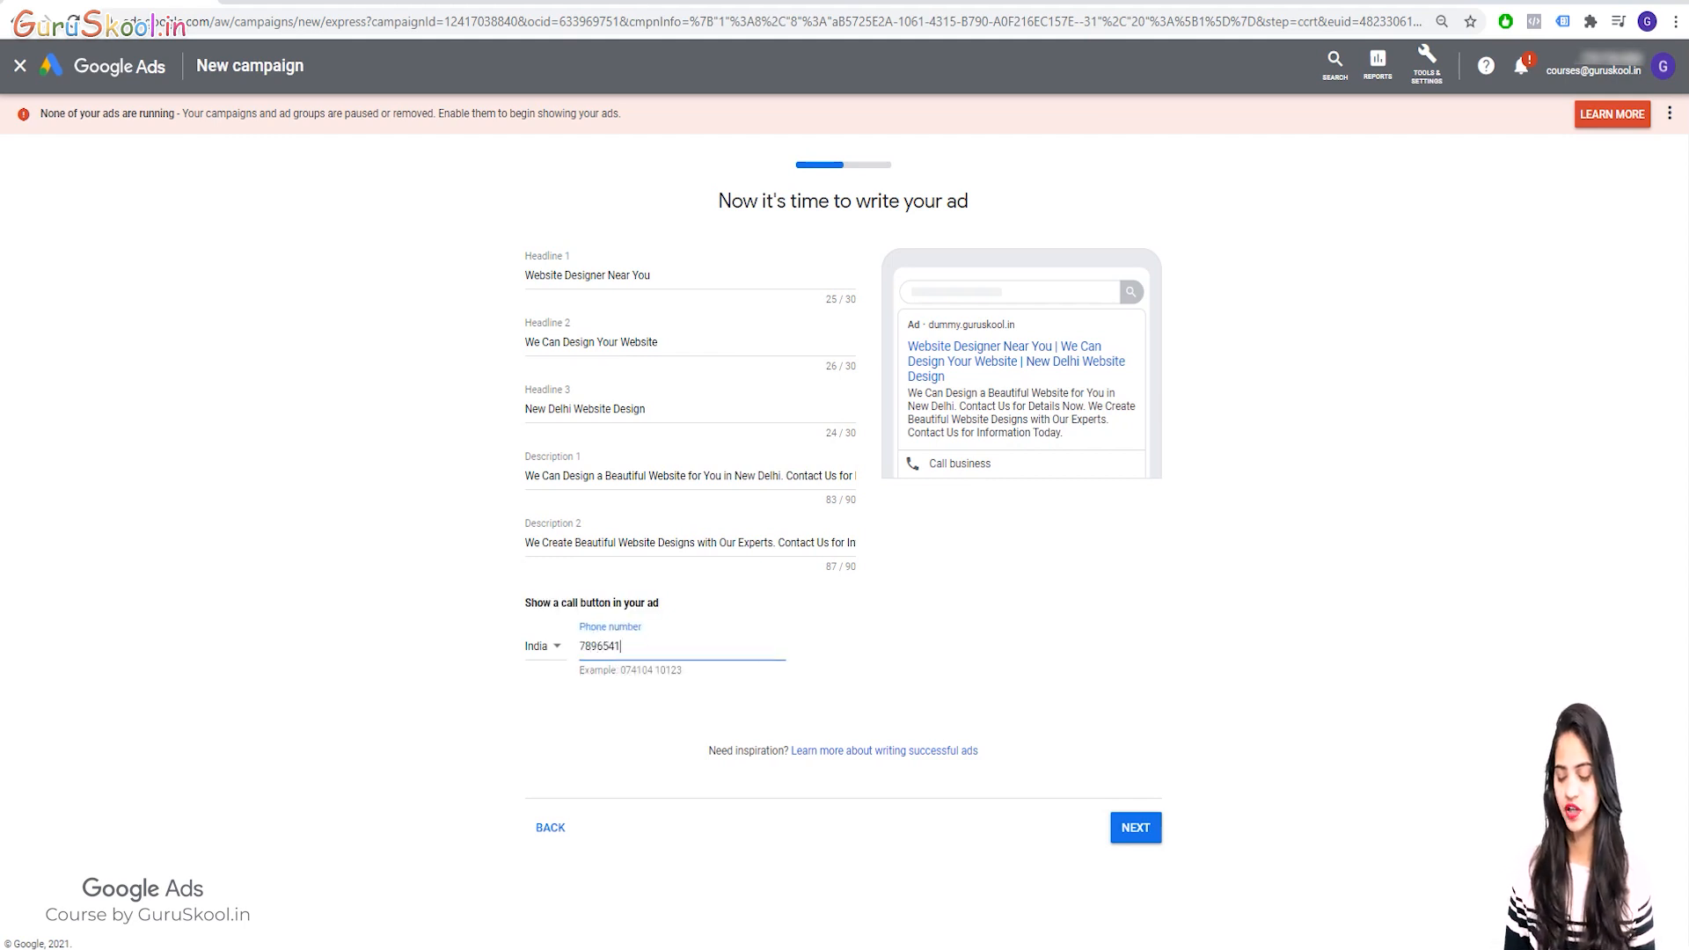
text(230)
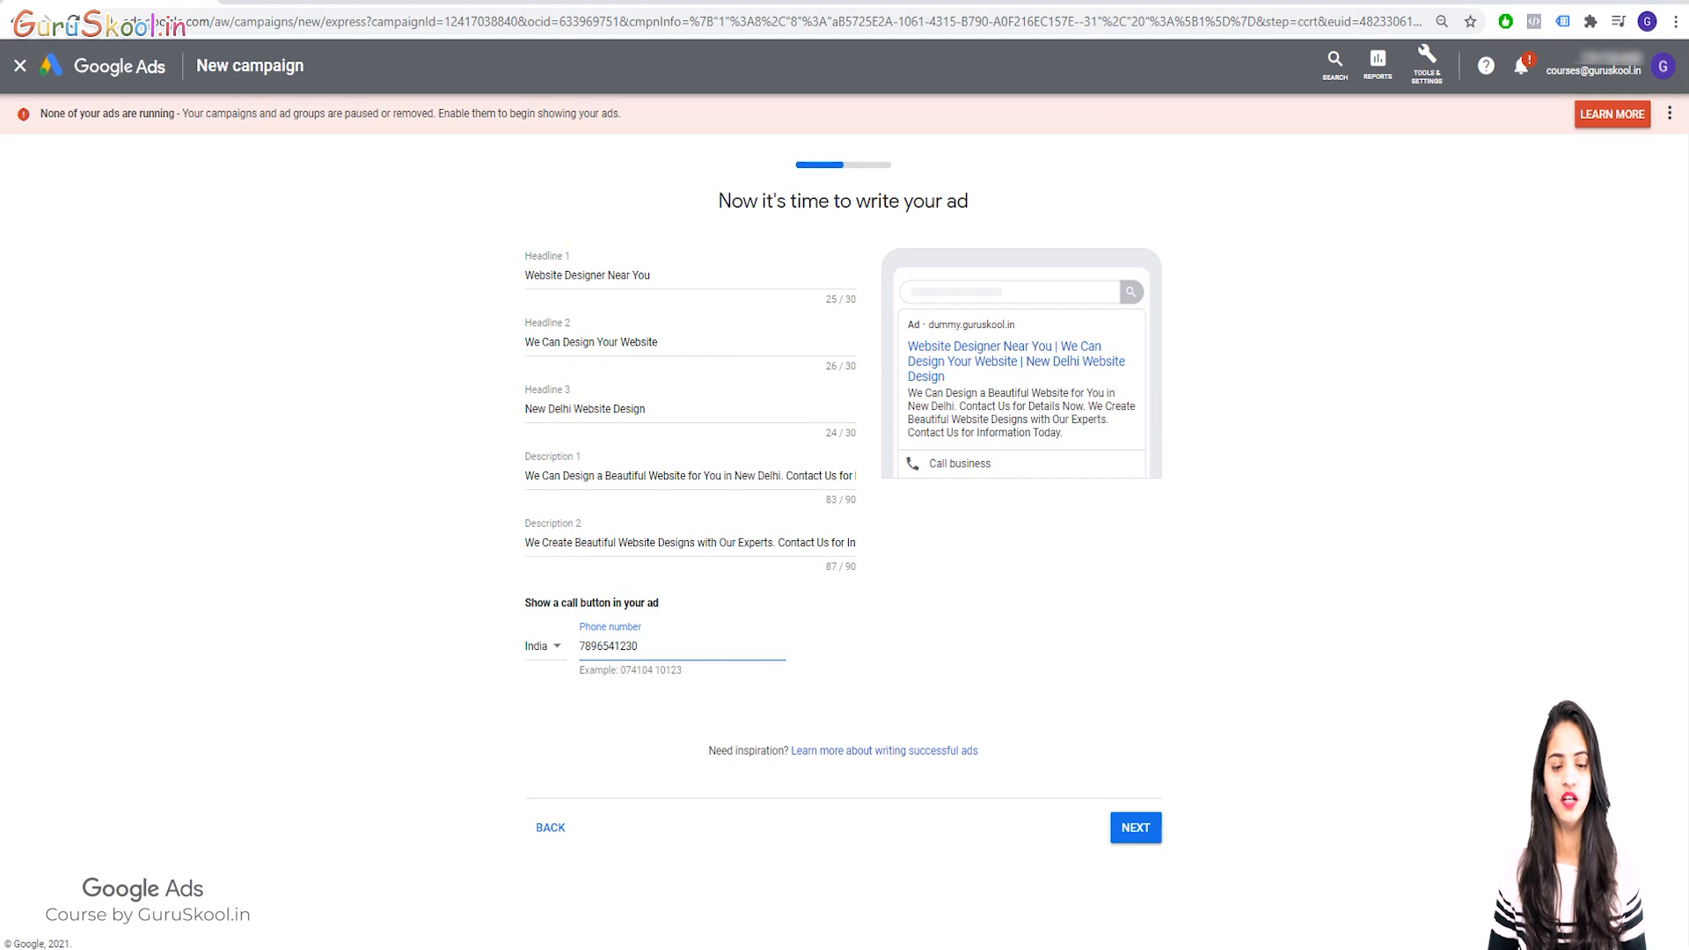
click(1134, 827)
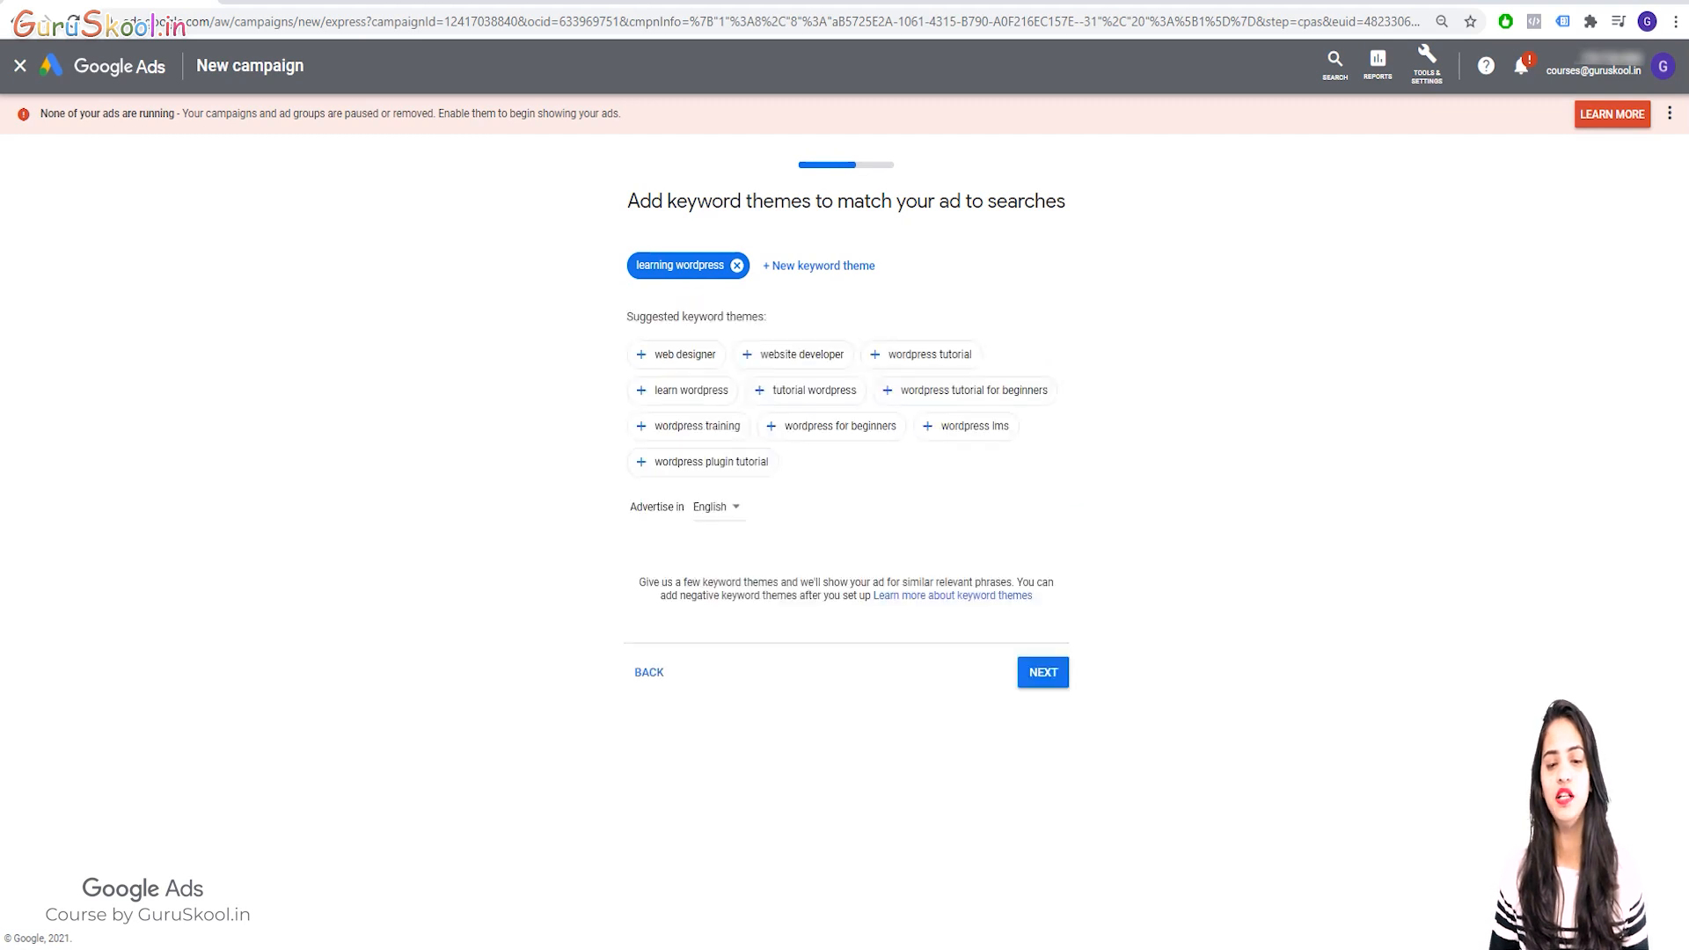
Add the suggested keyword theme "learn wordpress", remove "learning wordpress", and submit the keyword themes.
click(681, 389)
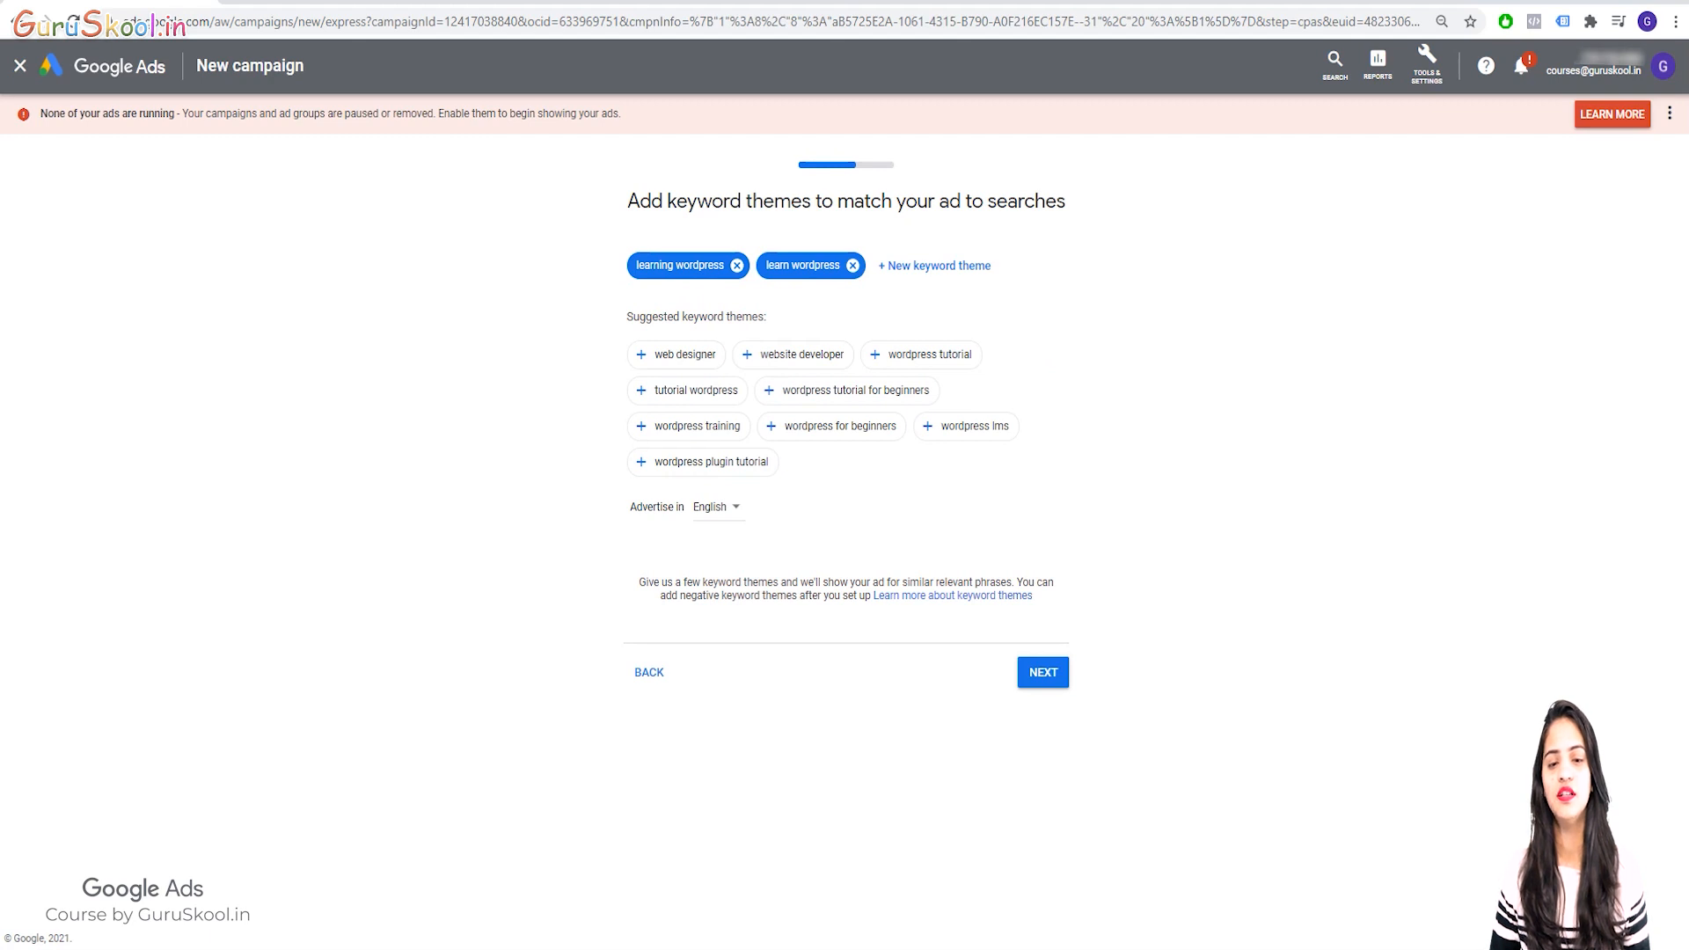
click(736, 265)
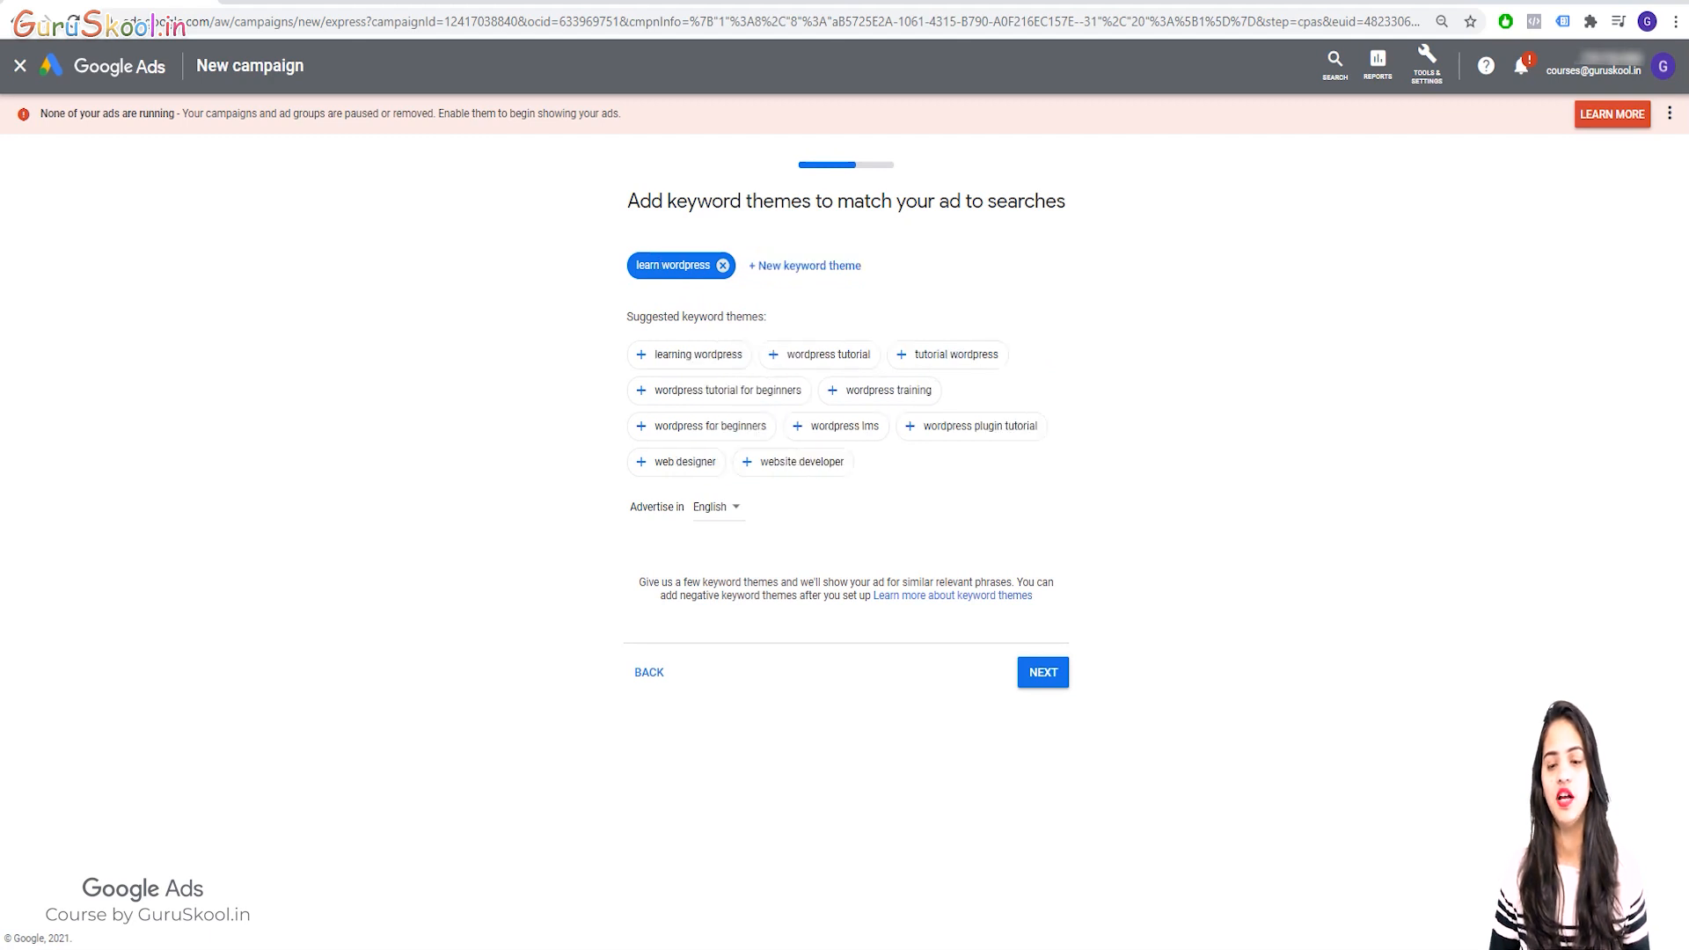
click(1043, 672)
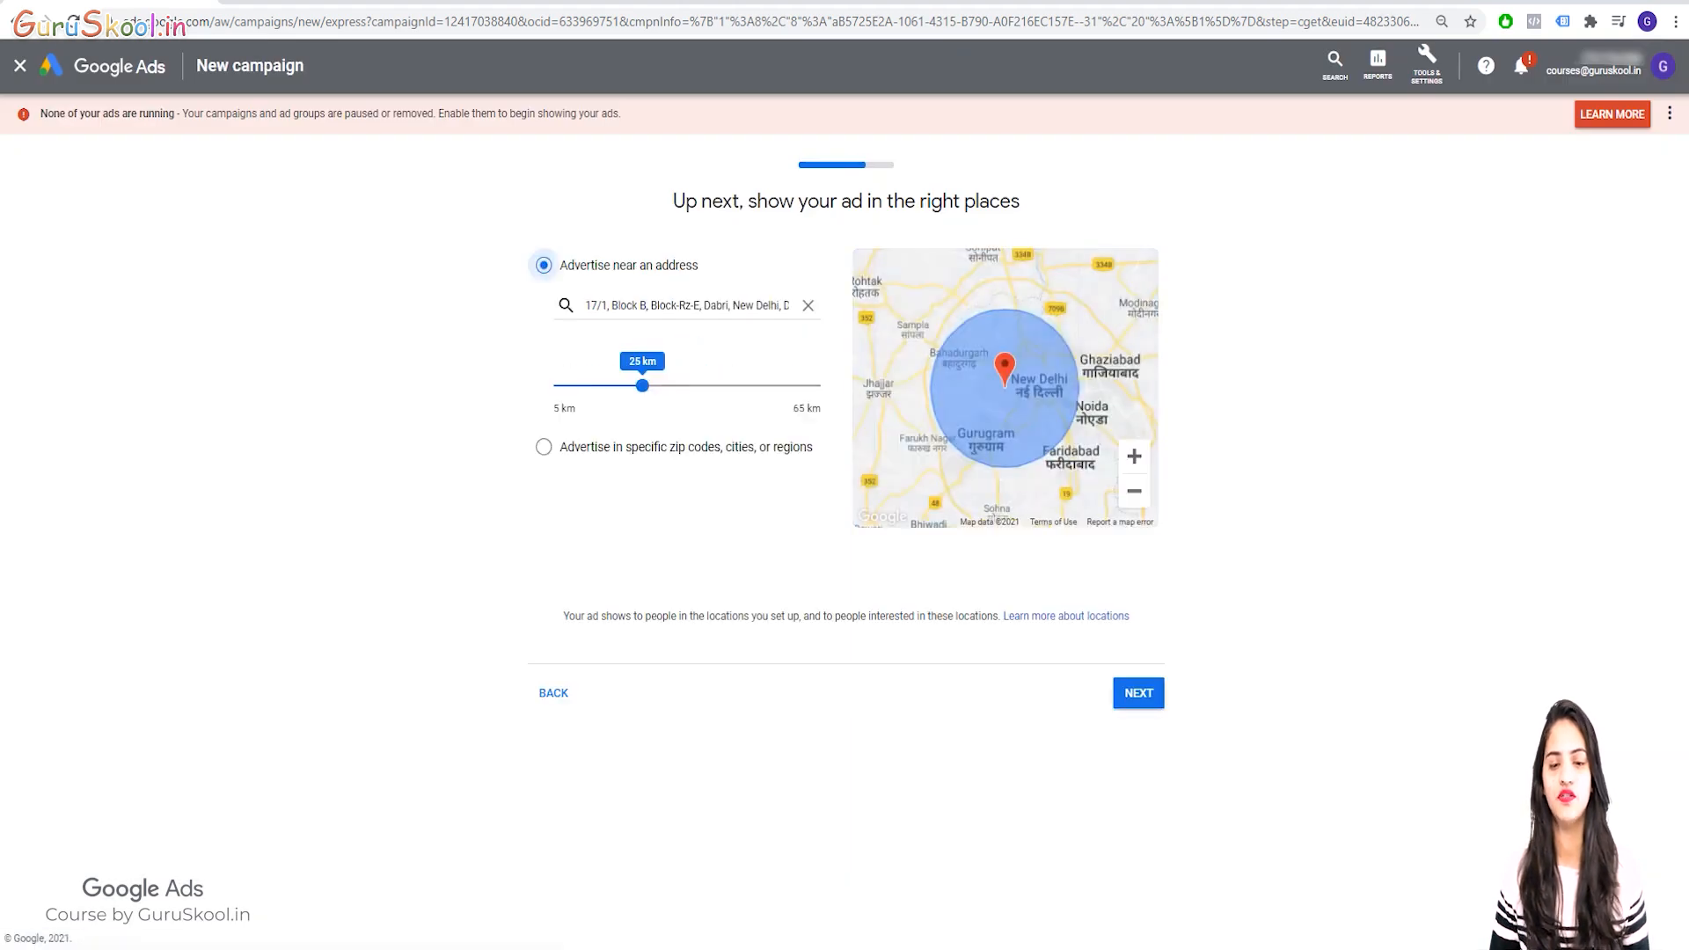
Replace the advertising address with India at a 17 km radius, and view the option for specific zip codes, cities or regions.
click(807, 306)
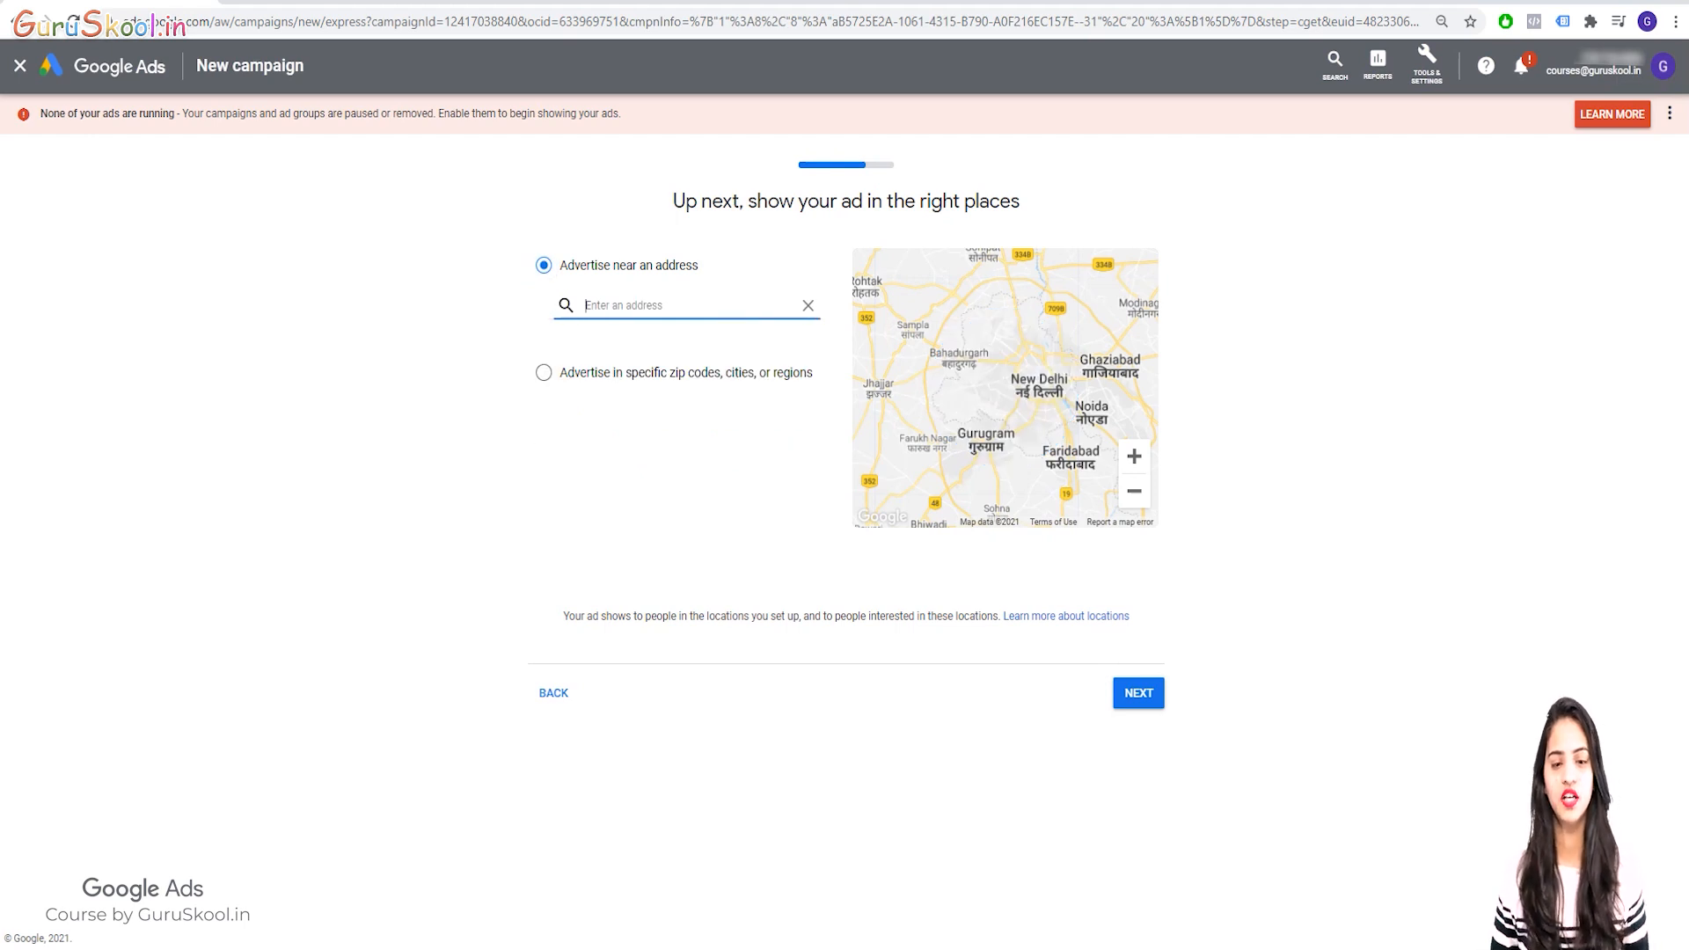
text(india)
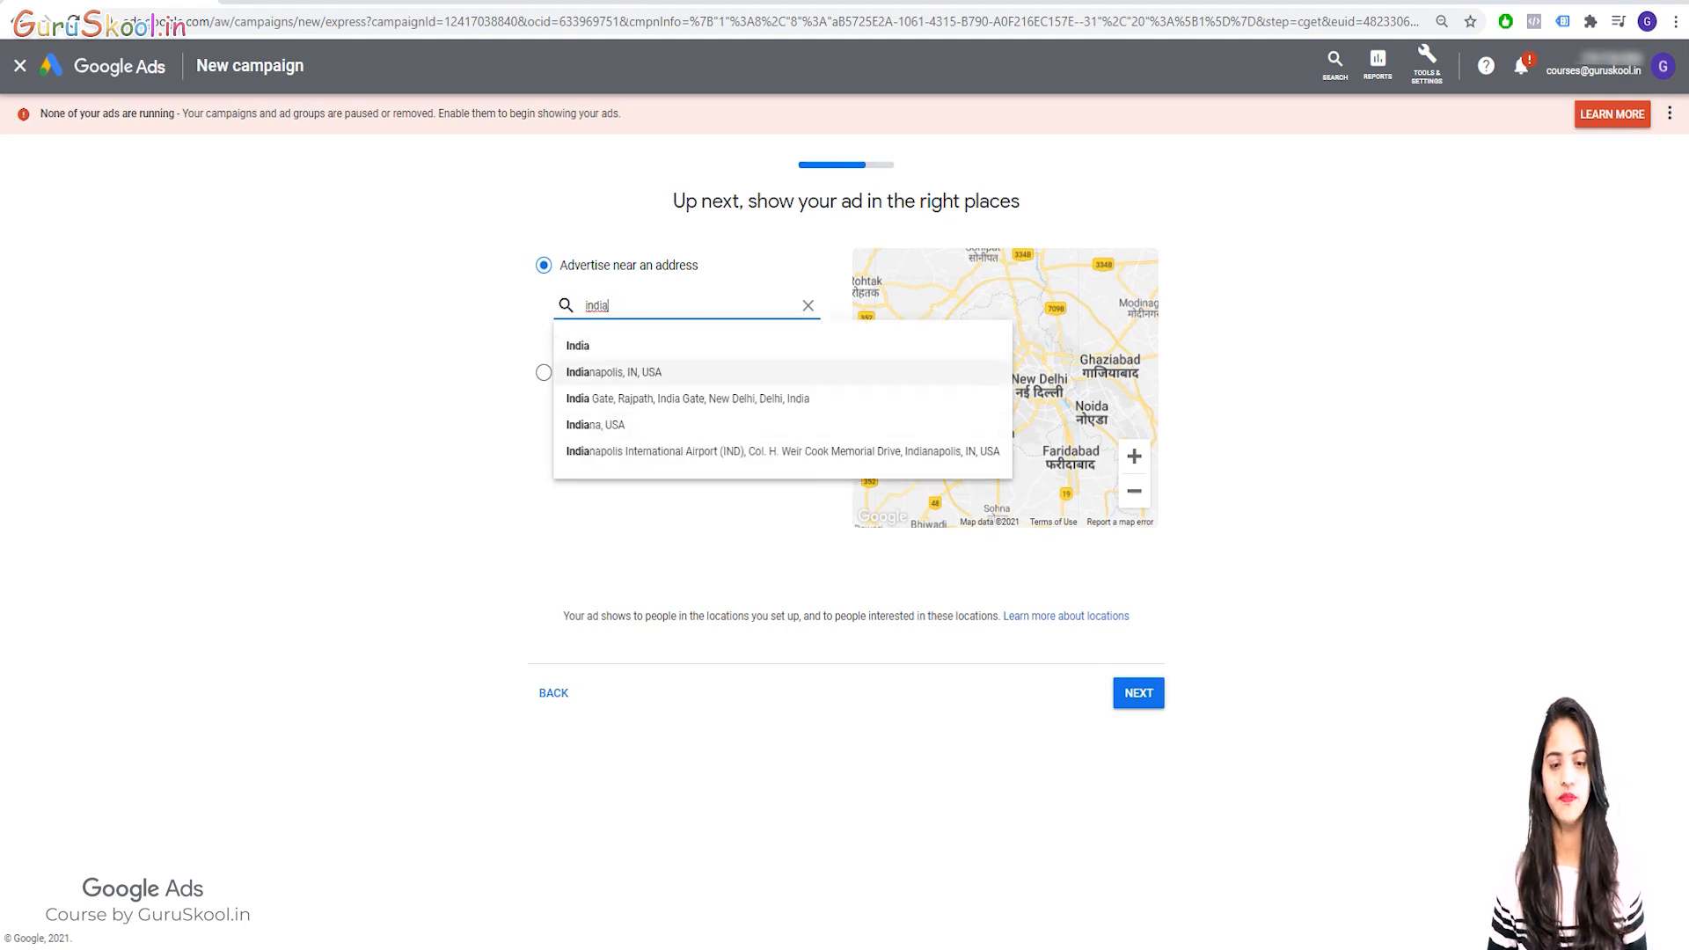
key(Return)
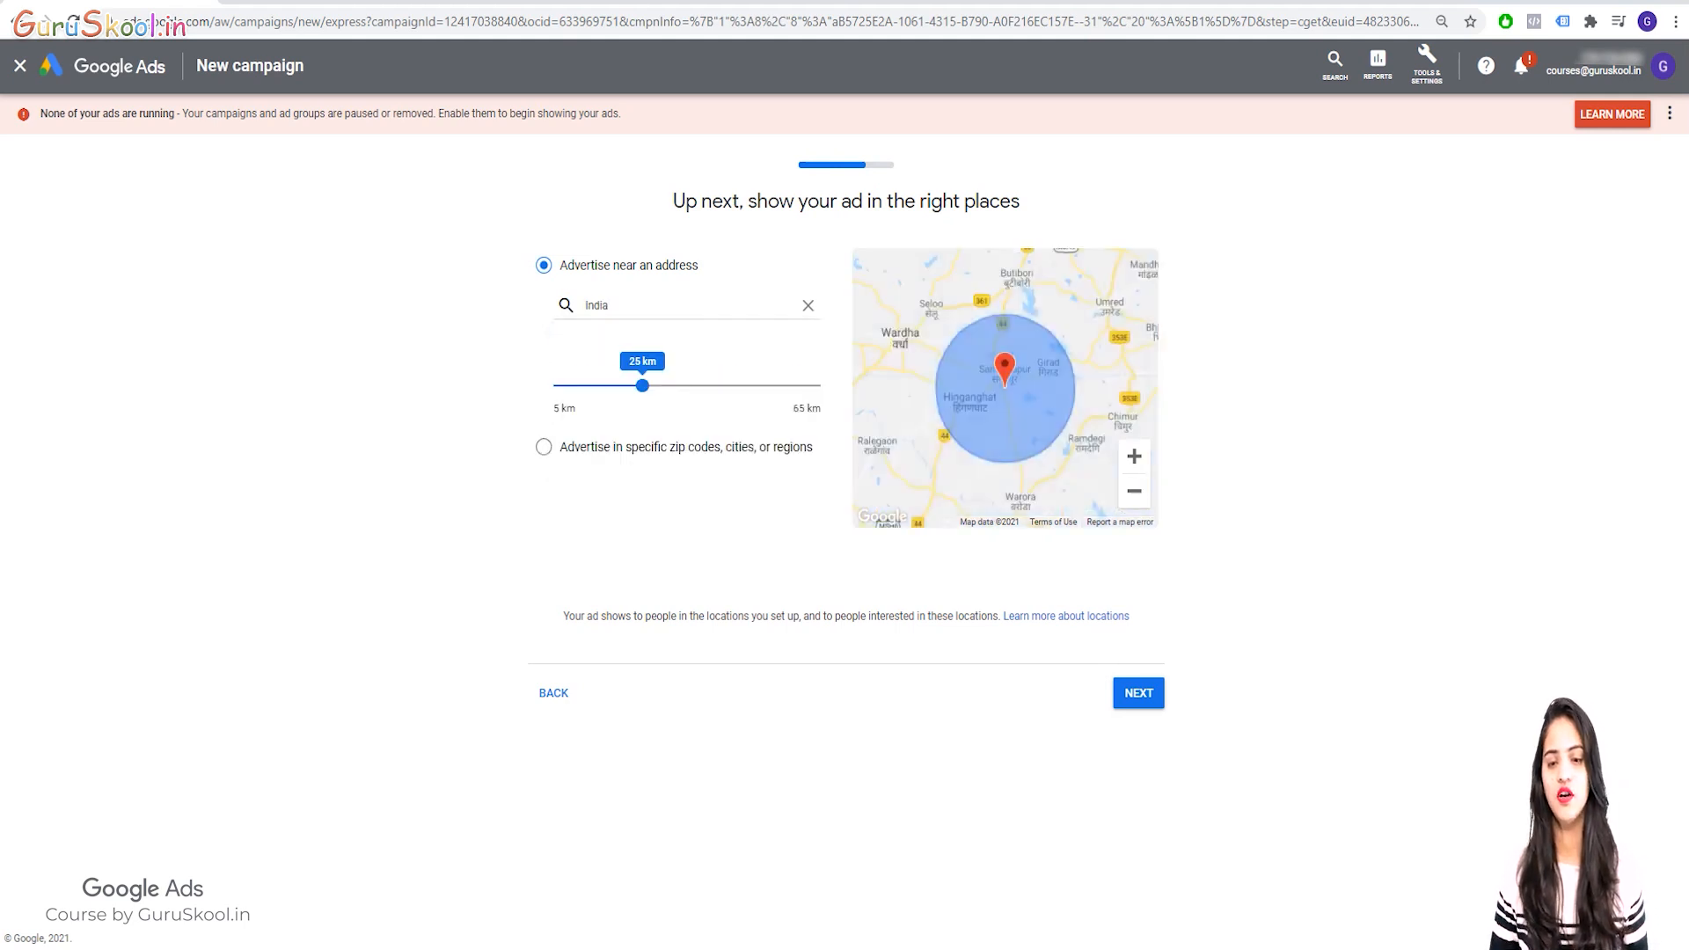
drag(642, 385, 606, 385)
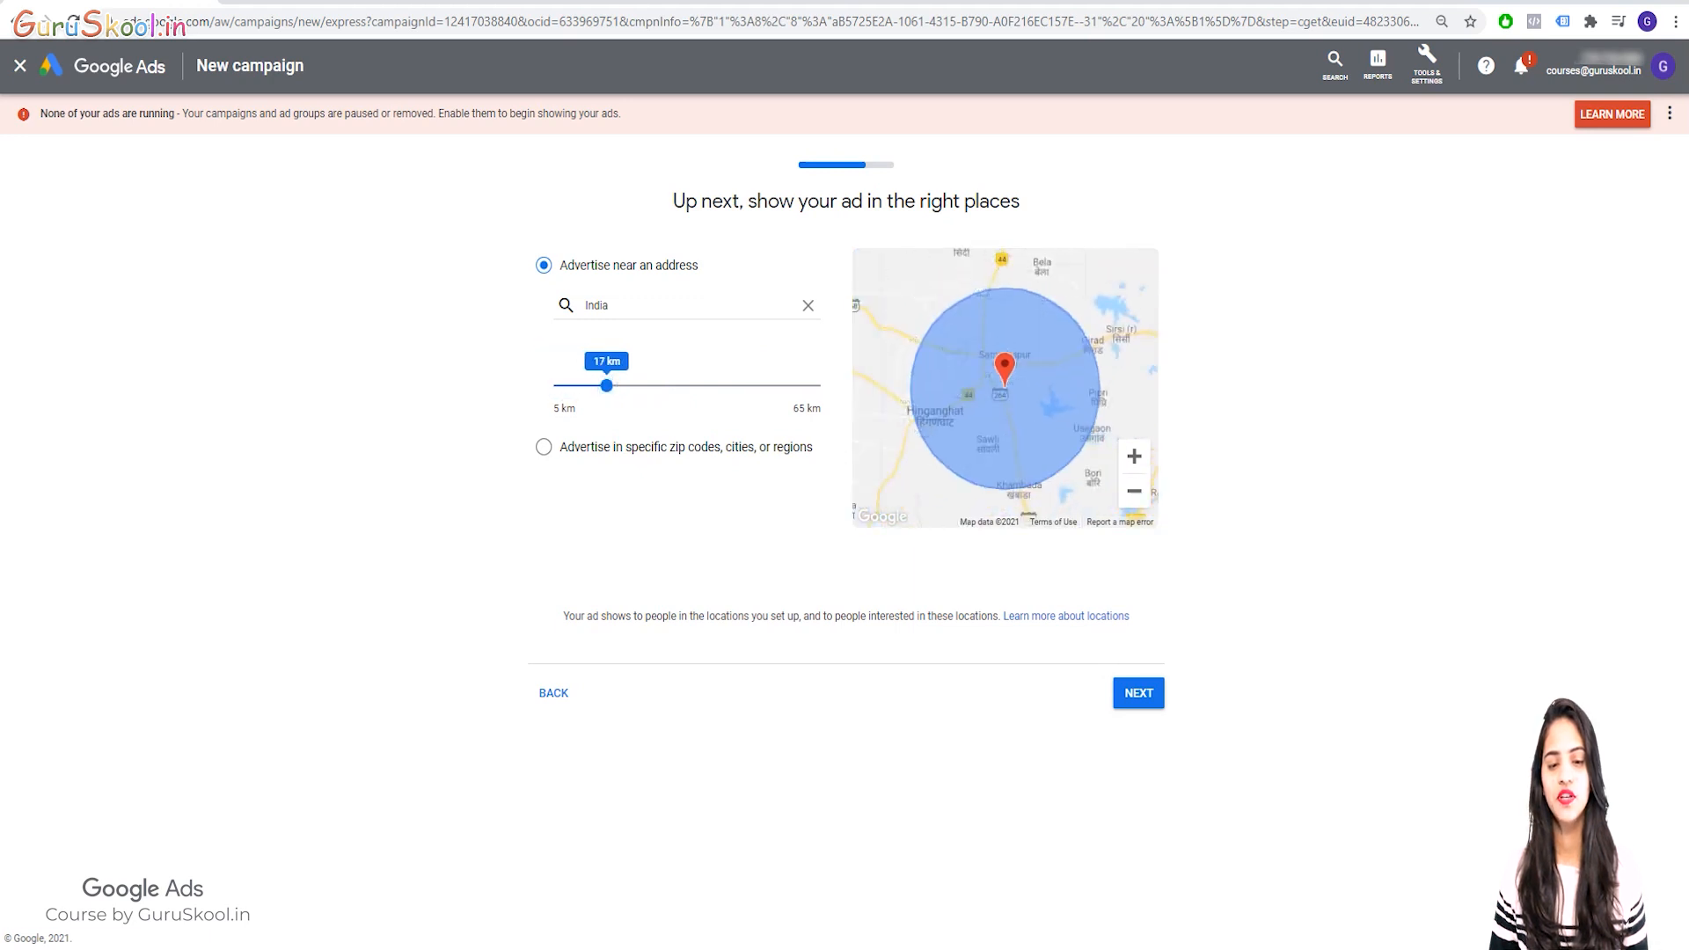
click(543, 447)
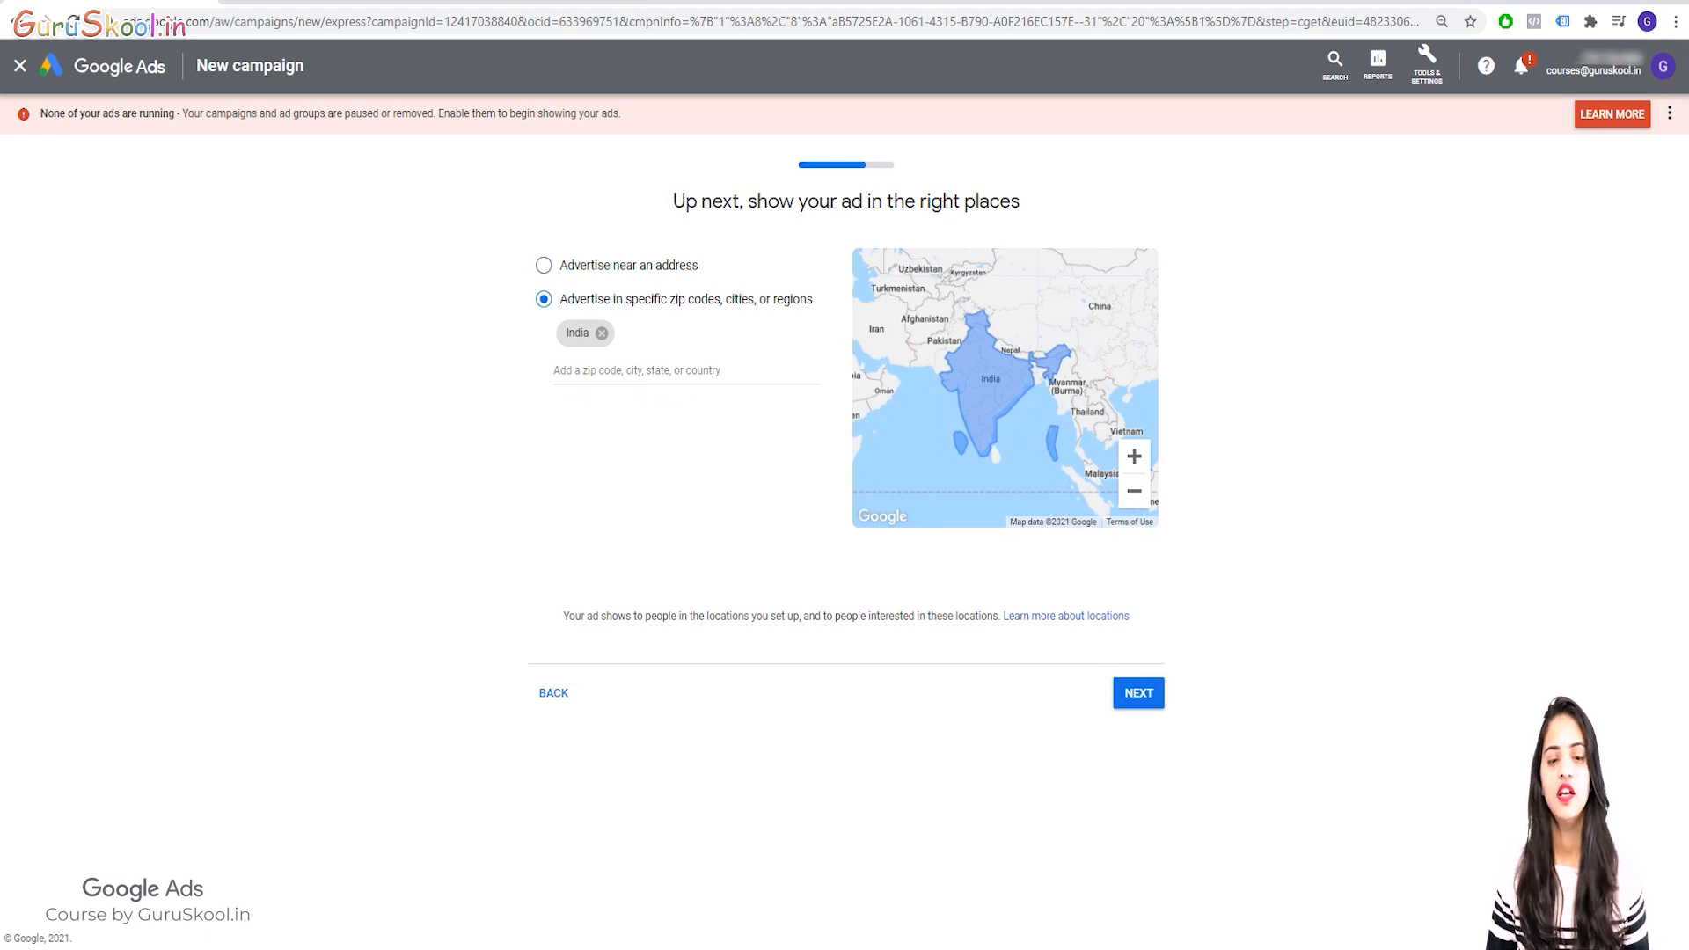
click(543, 265)
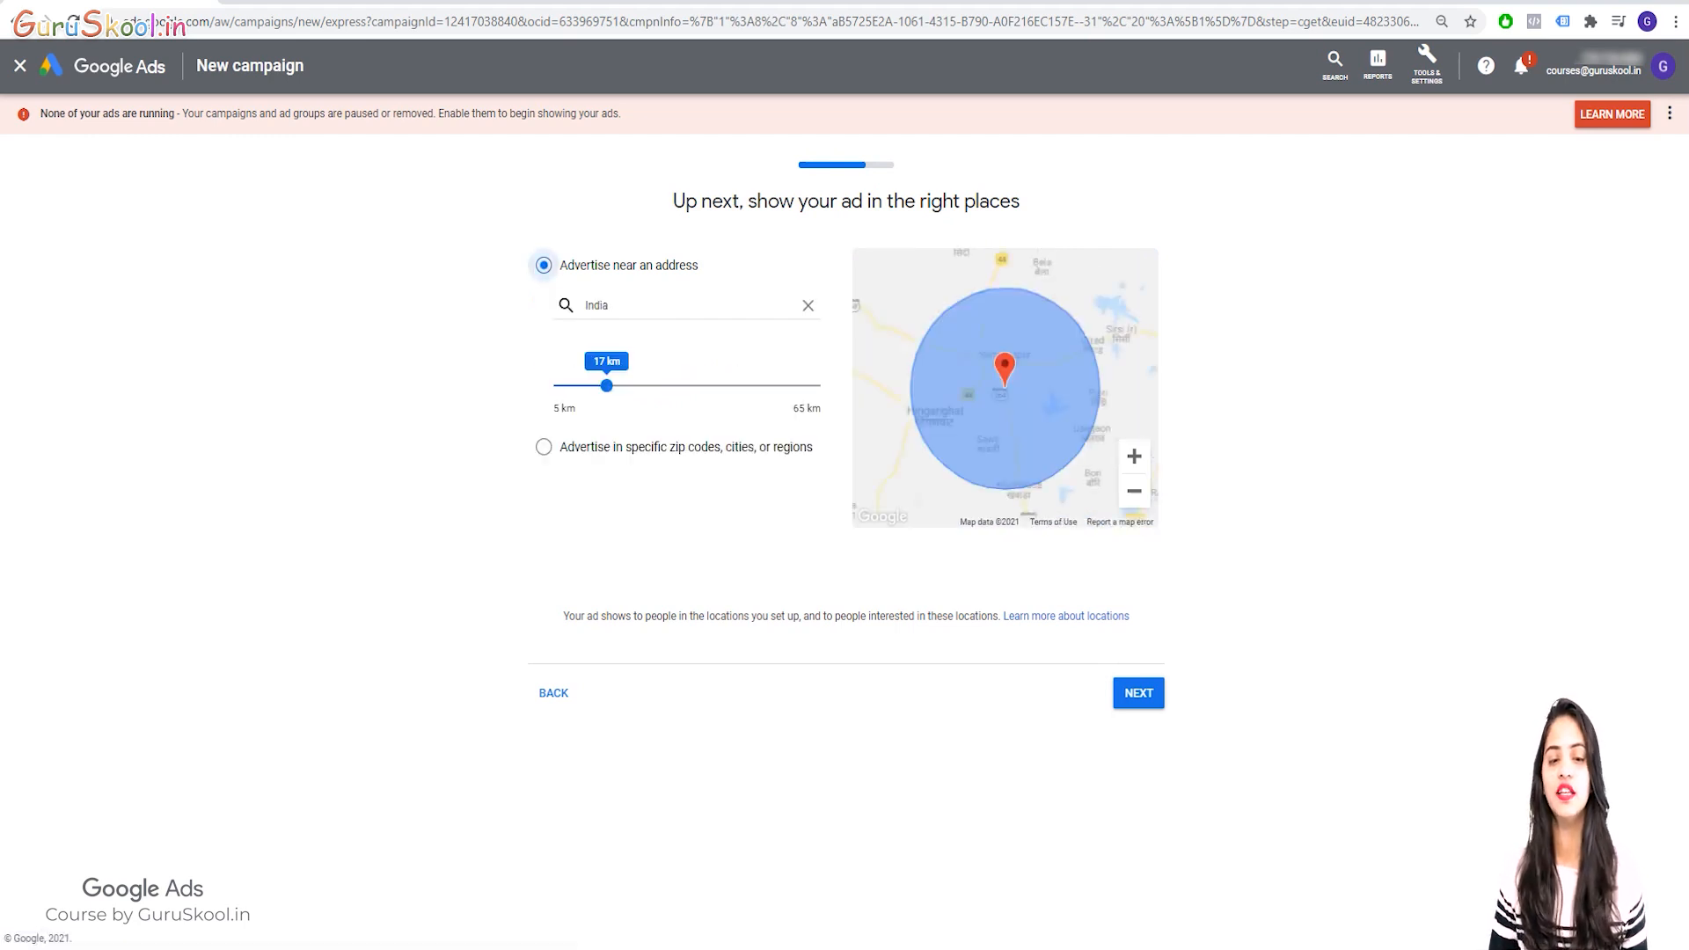
Change the advertising address to Lakshmi Nagar, New Delhi, Delhi, India, trying a 5 km radius and a 28 km radius.
click(651, 305)
click(808, 305)
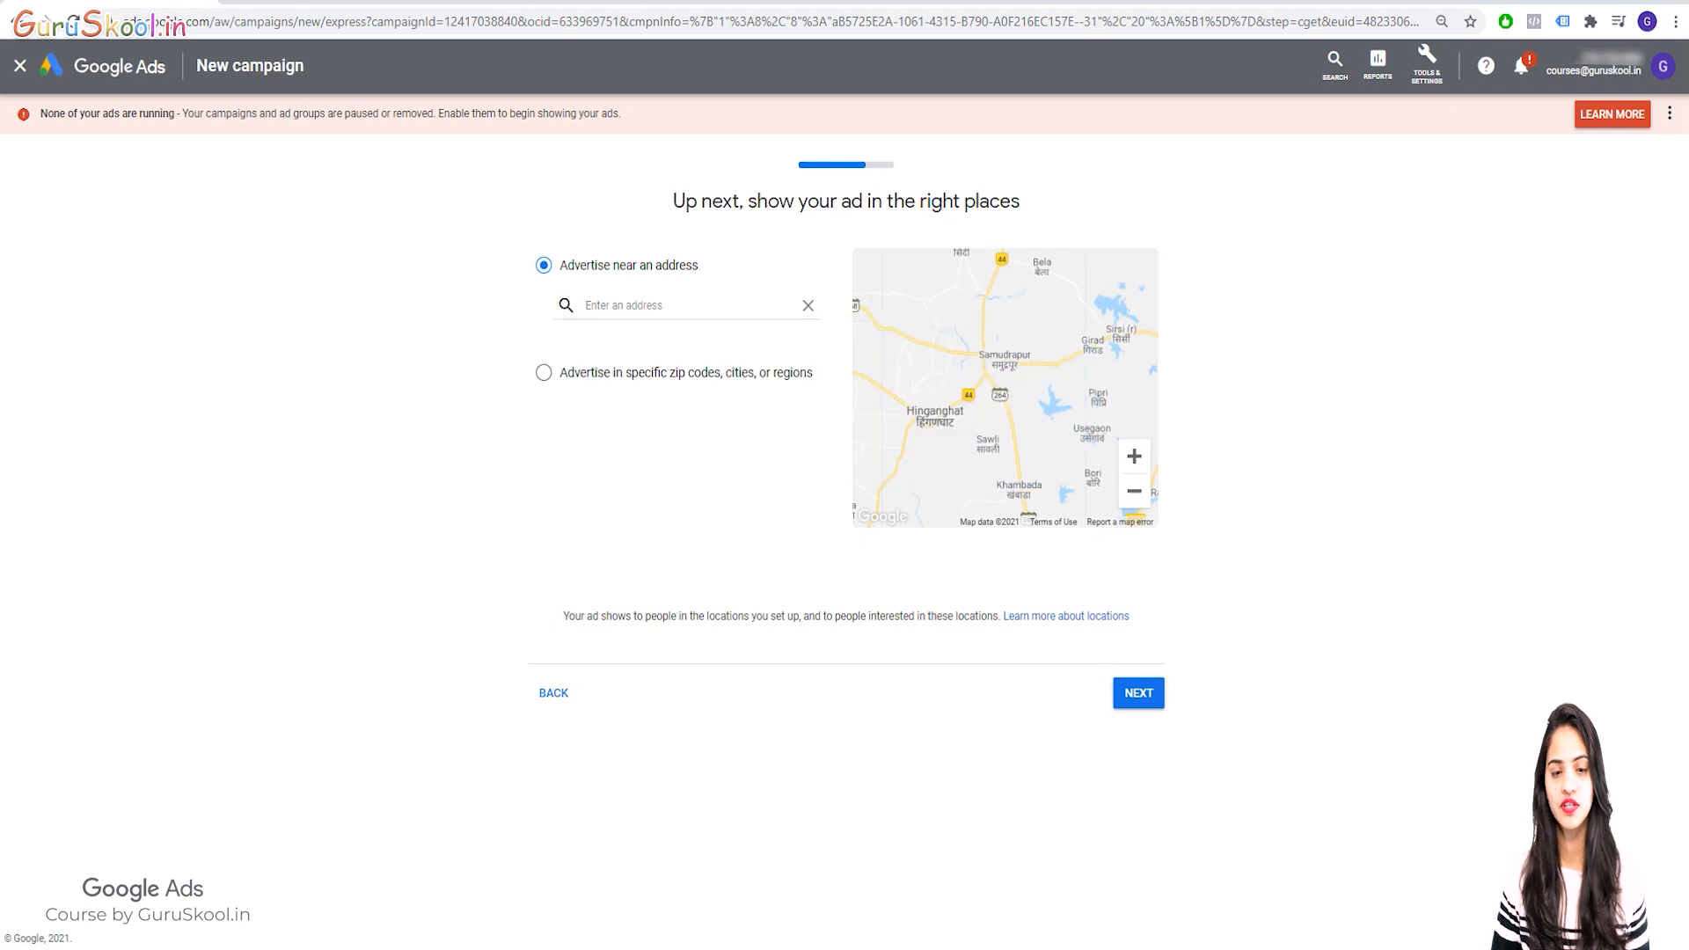
click(651, 305)
text(la)
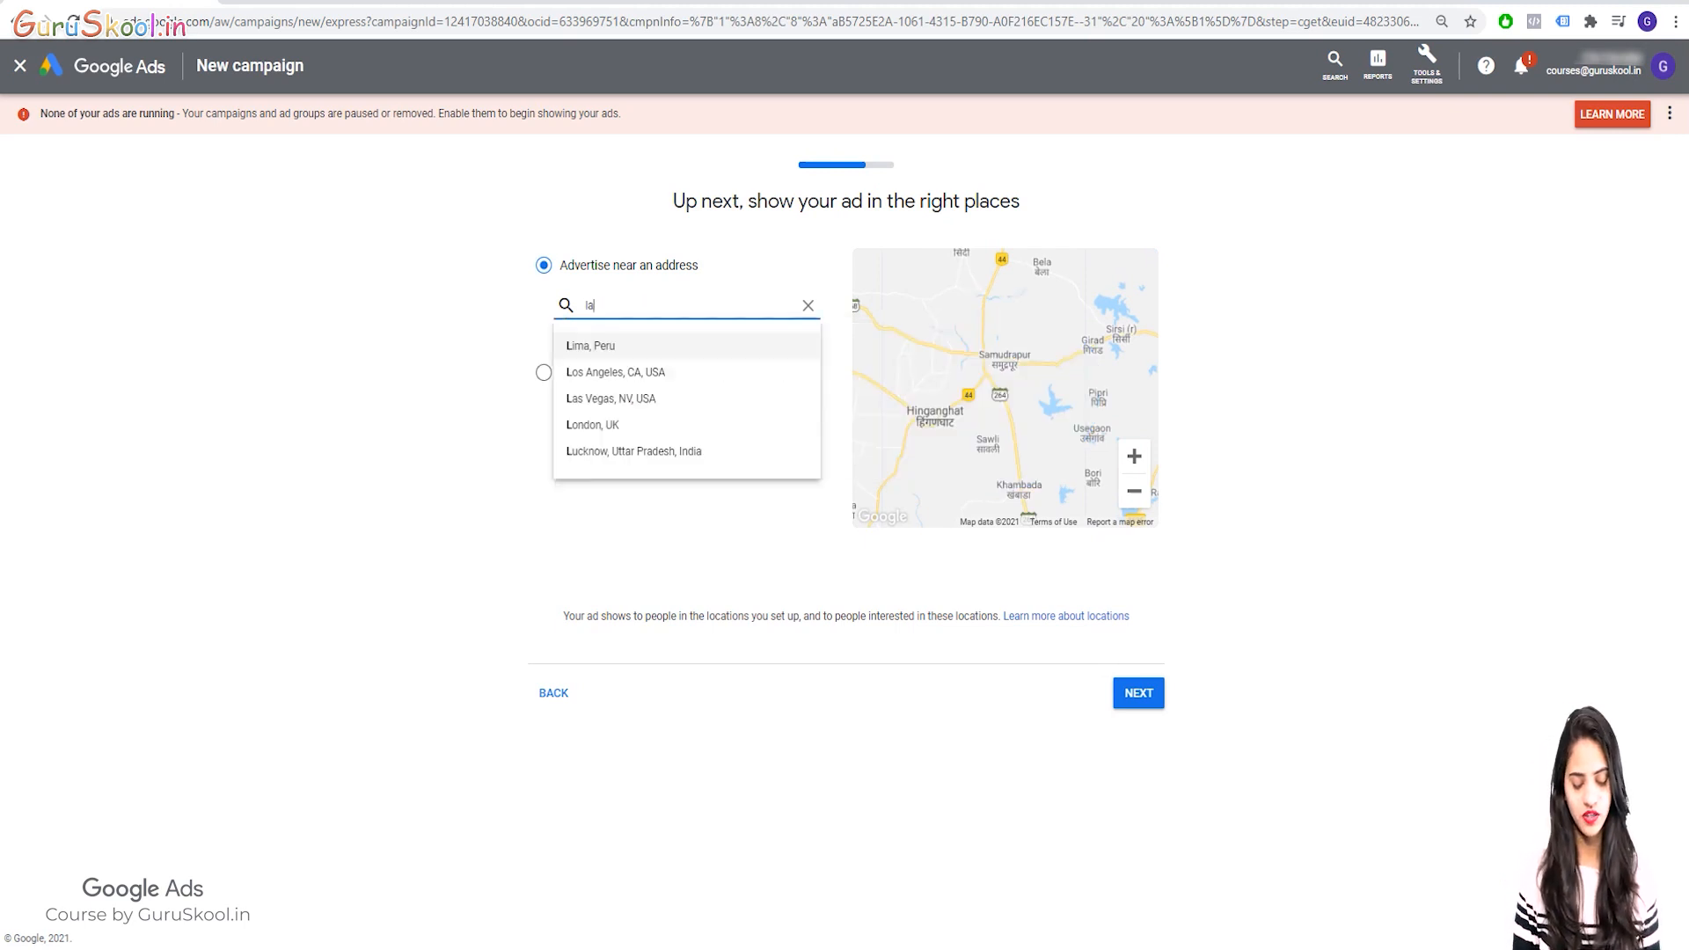
text(kshmi nagar)
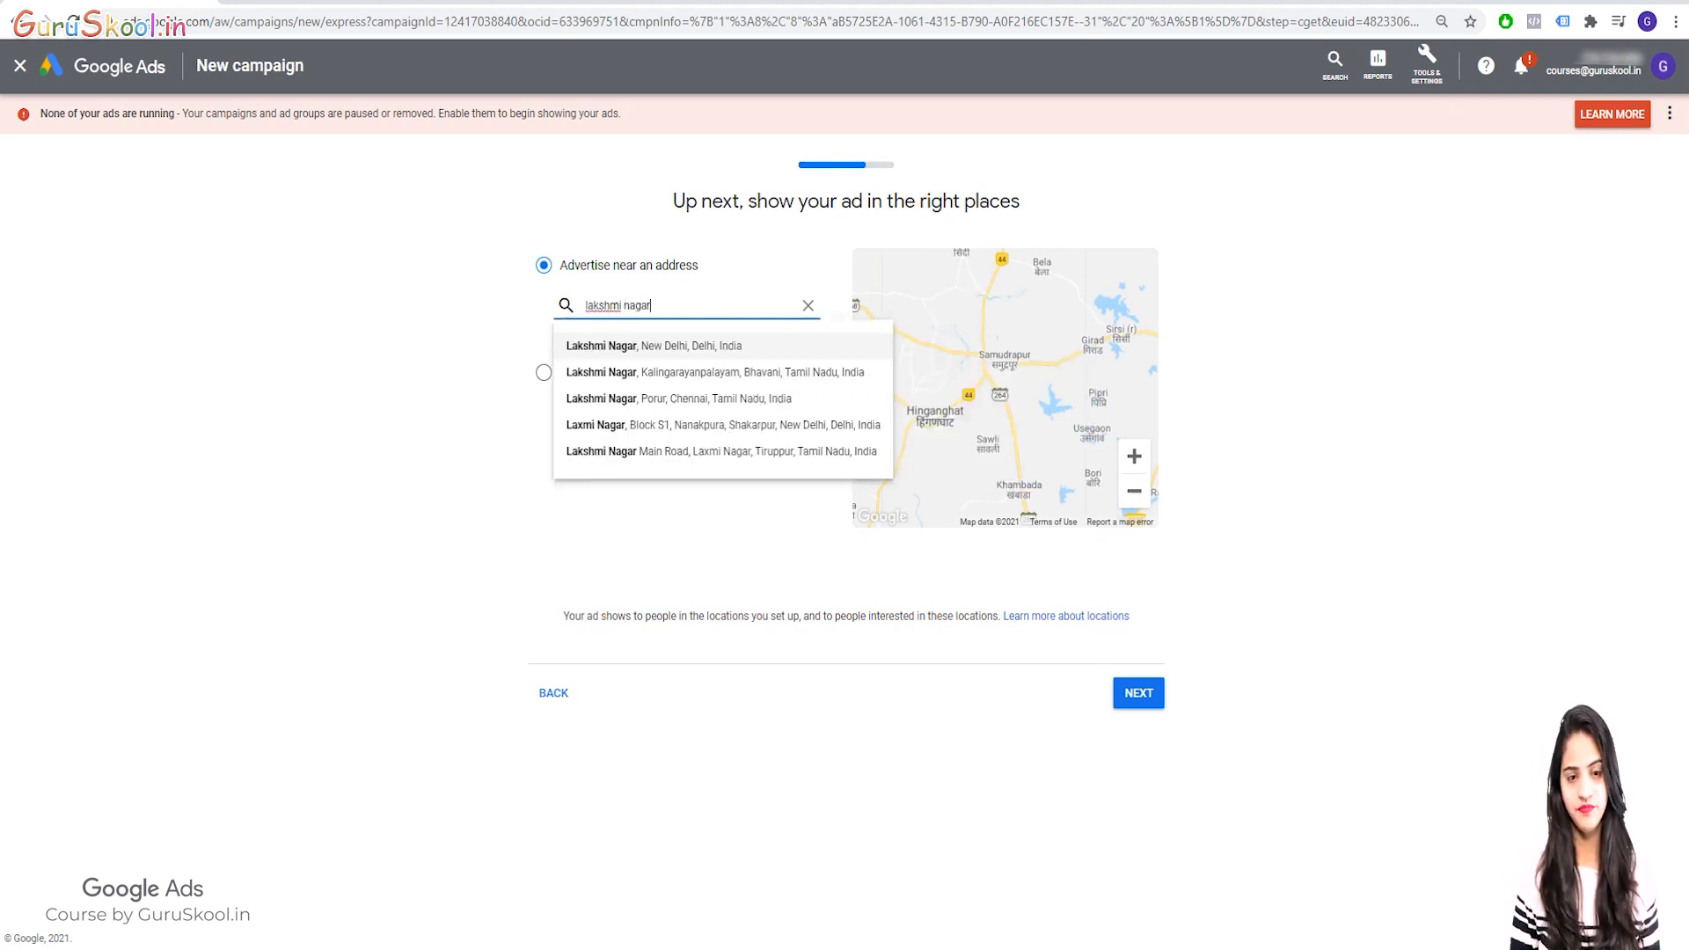
key(Return)
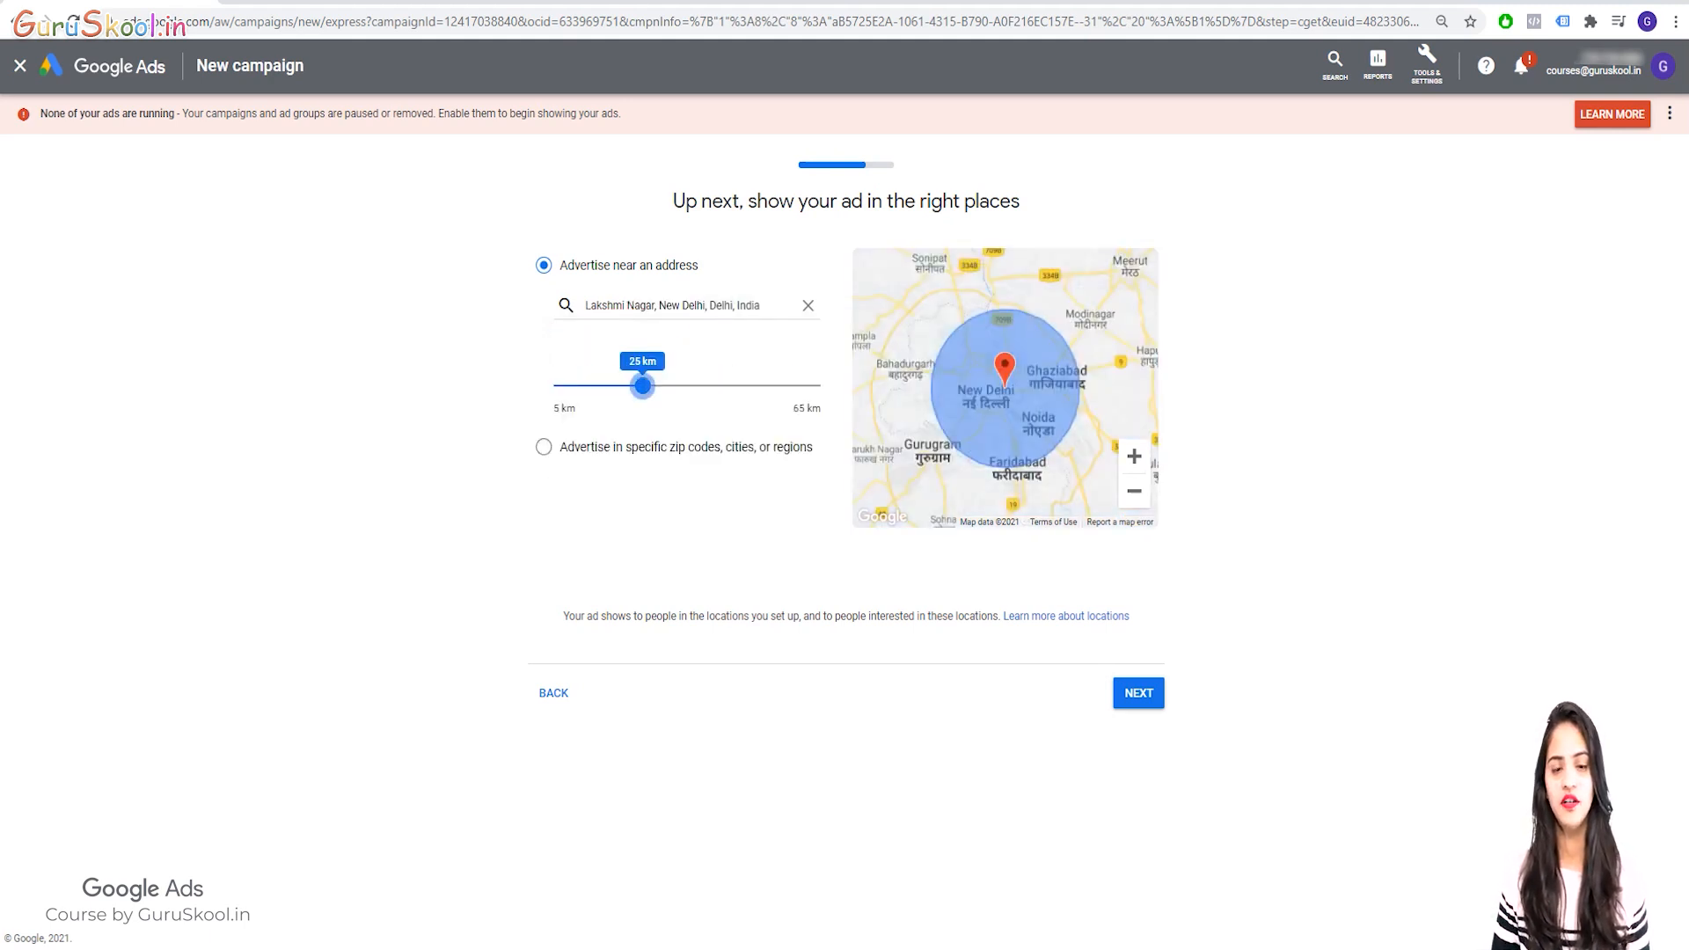
drag(642, 385, 554, 386)
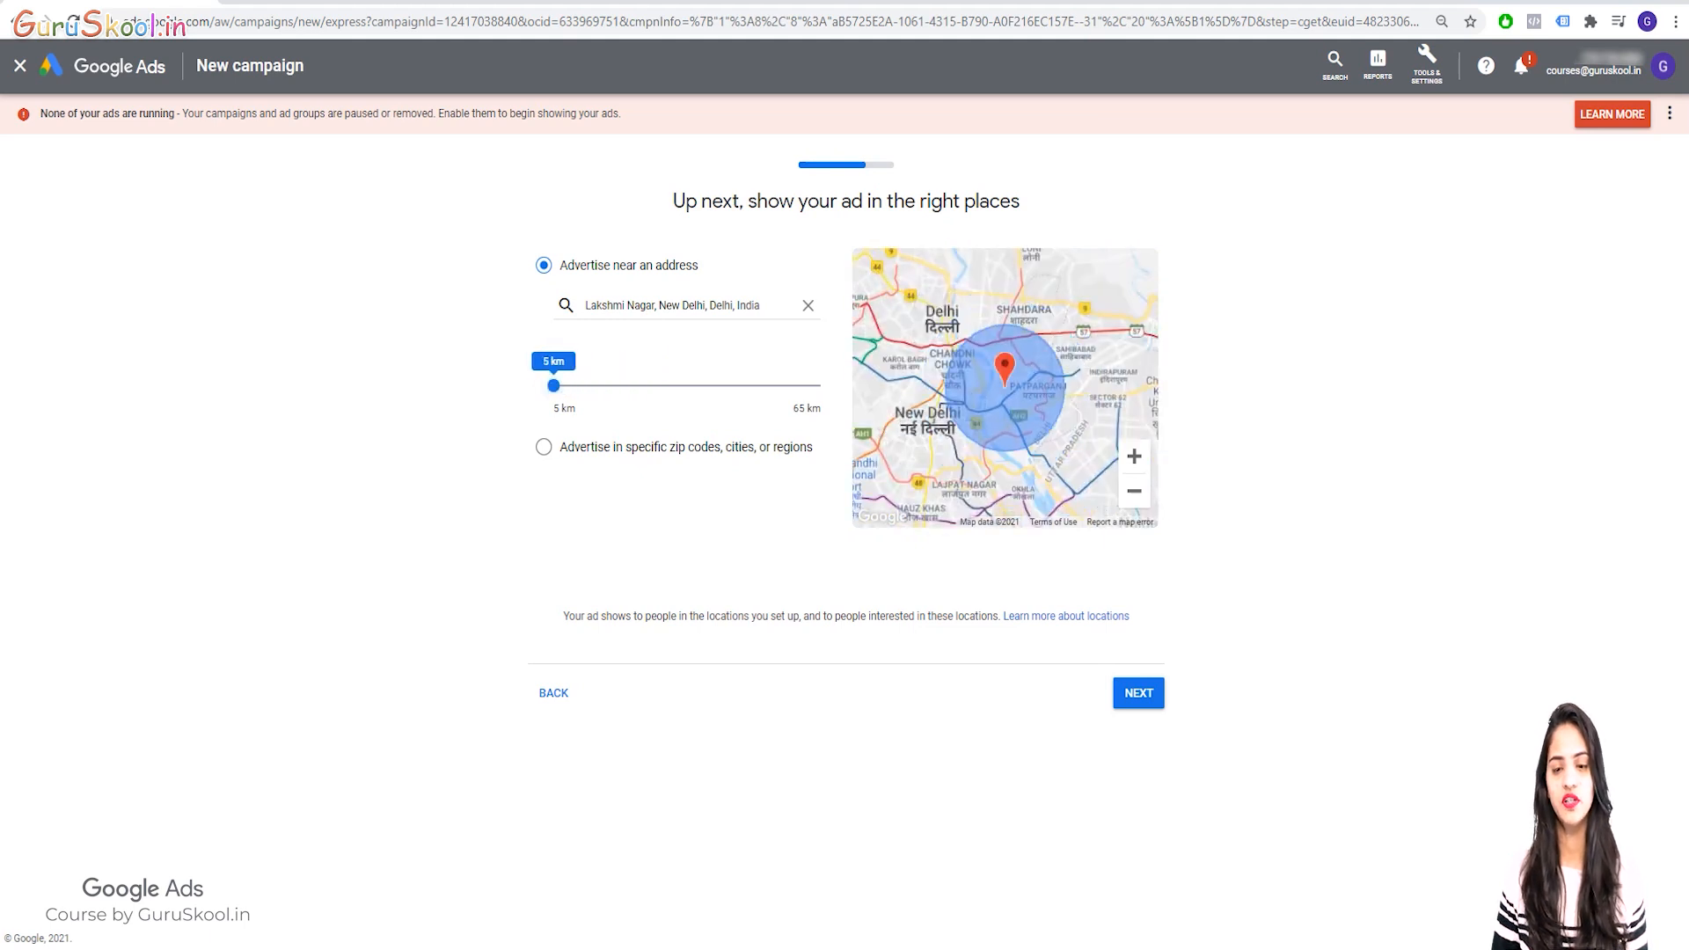
drag(553, 385, 656, 386)
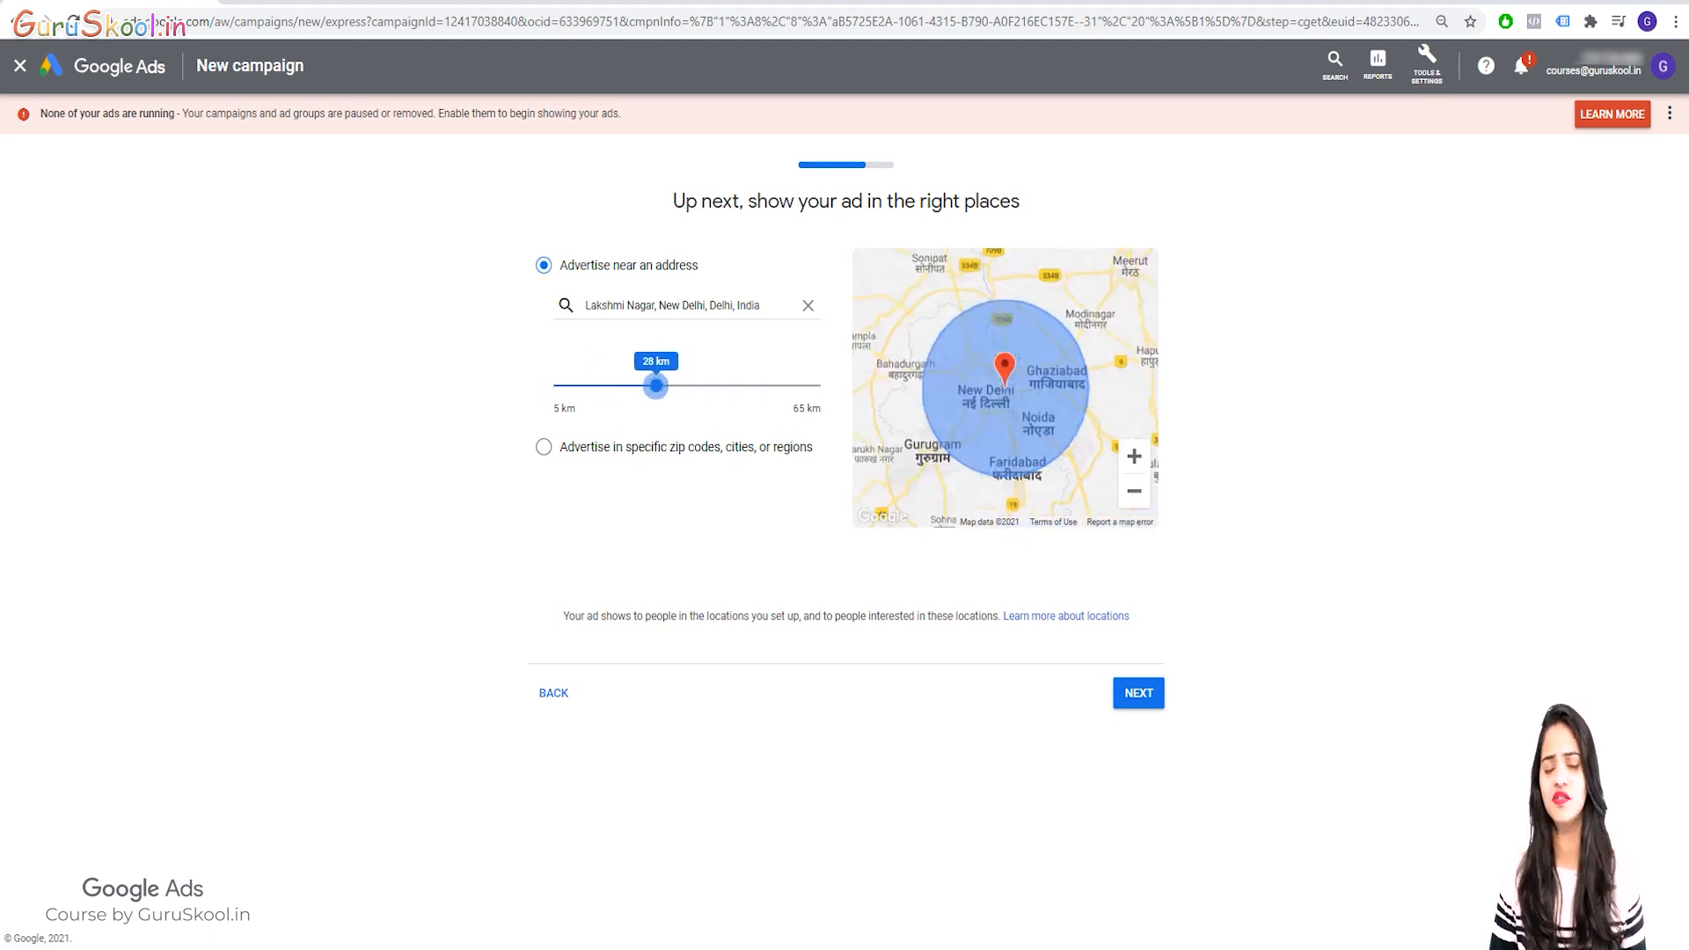
Clear the address, advertise in specific regions instead, add United States alongside India, and submit the locations.
click(807, 306)
click(686, 305)
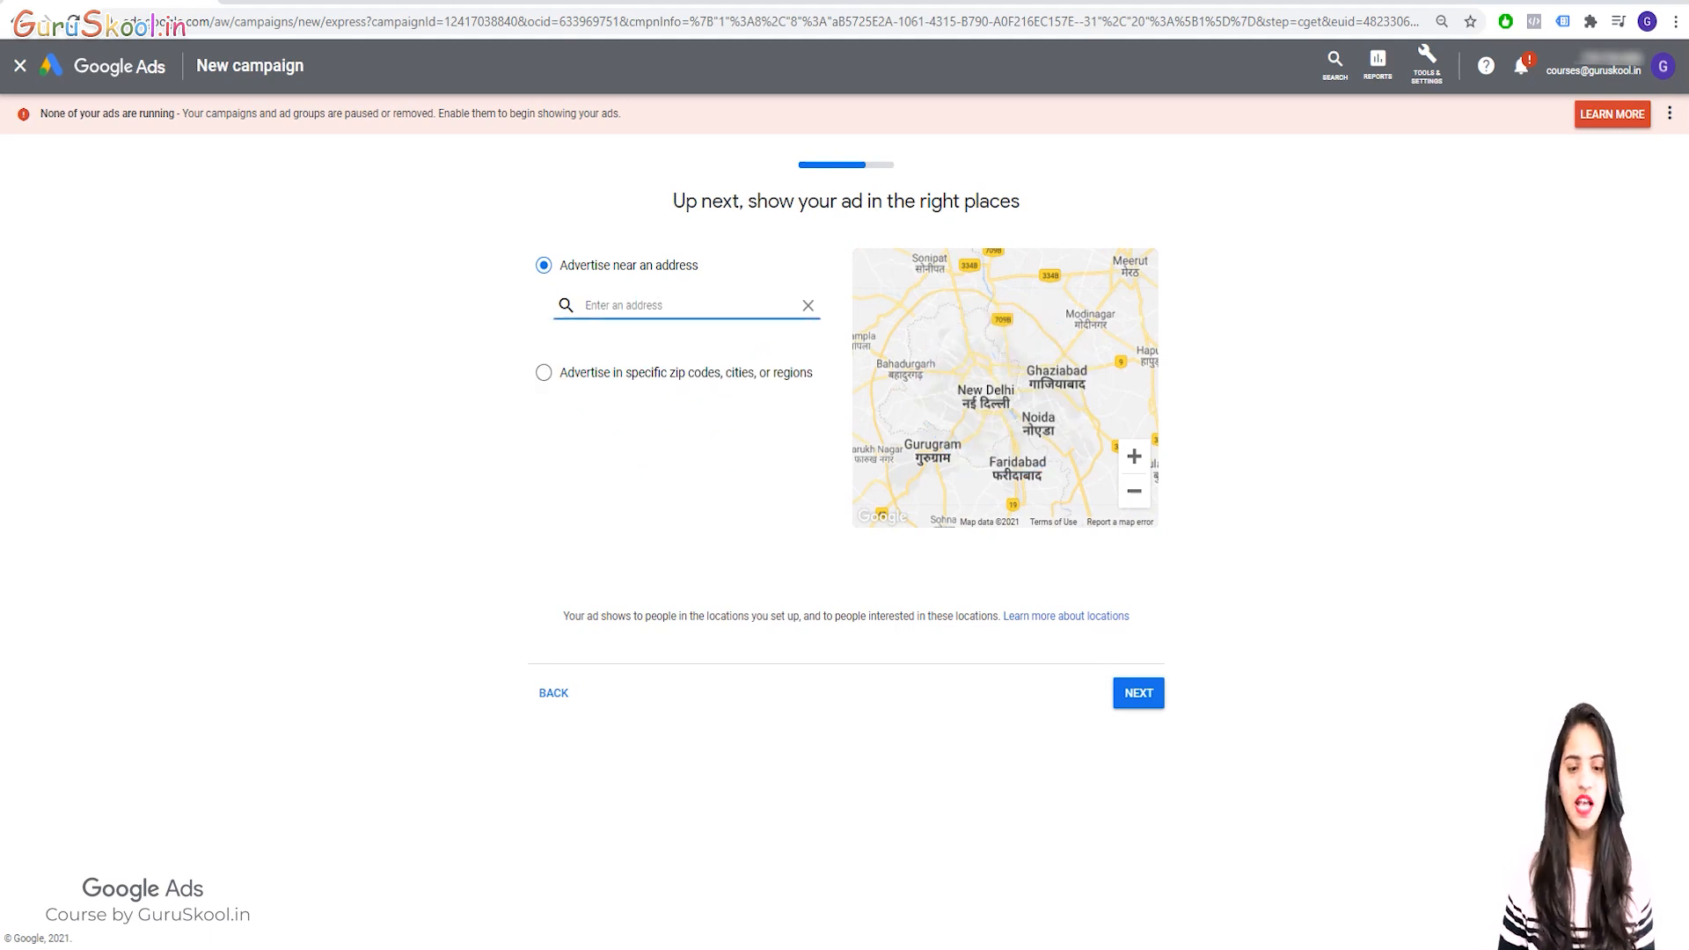
click(543, 372)
click(686, 371)
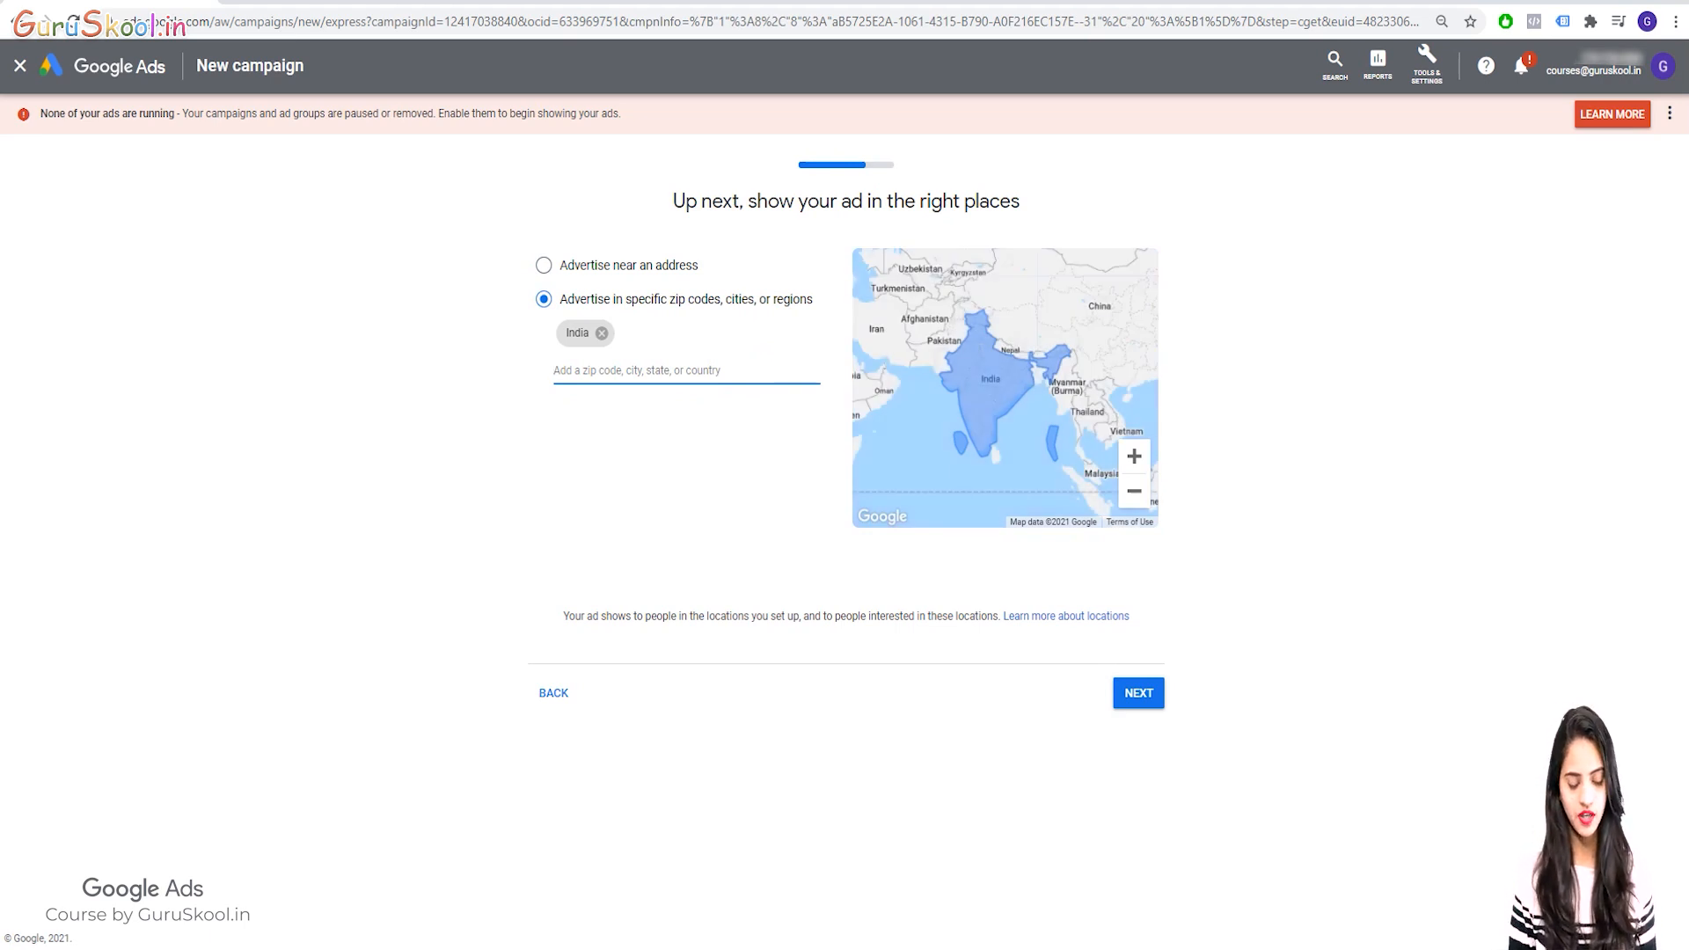
text(usa)
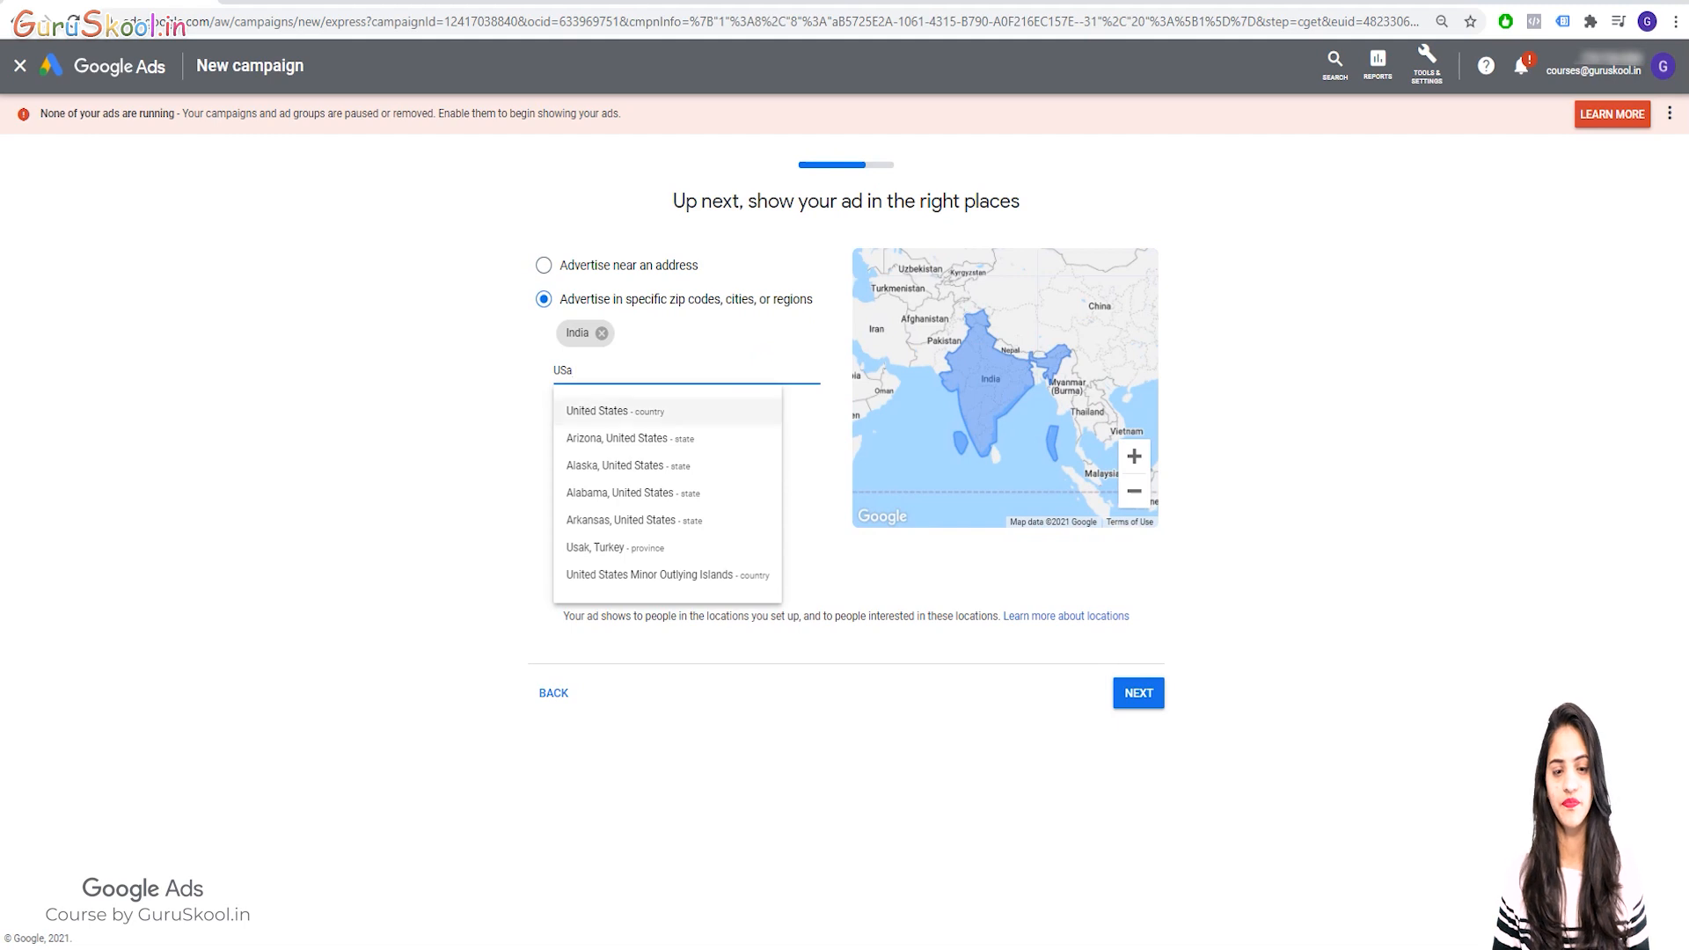
click(624, 411)
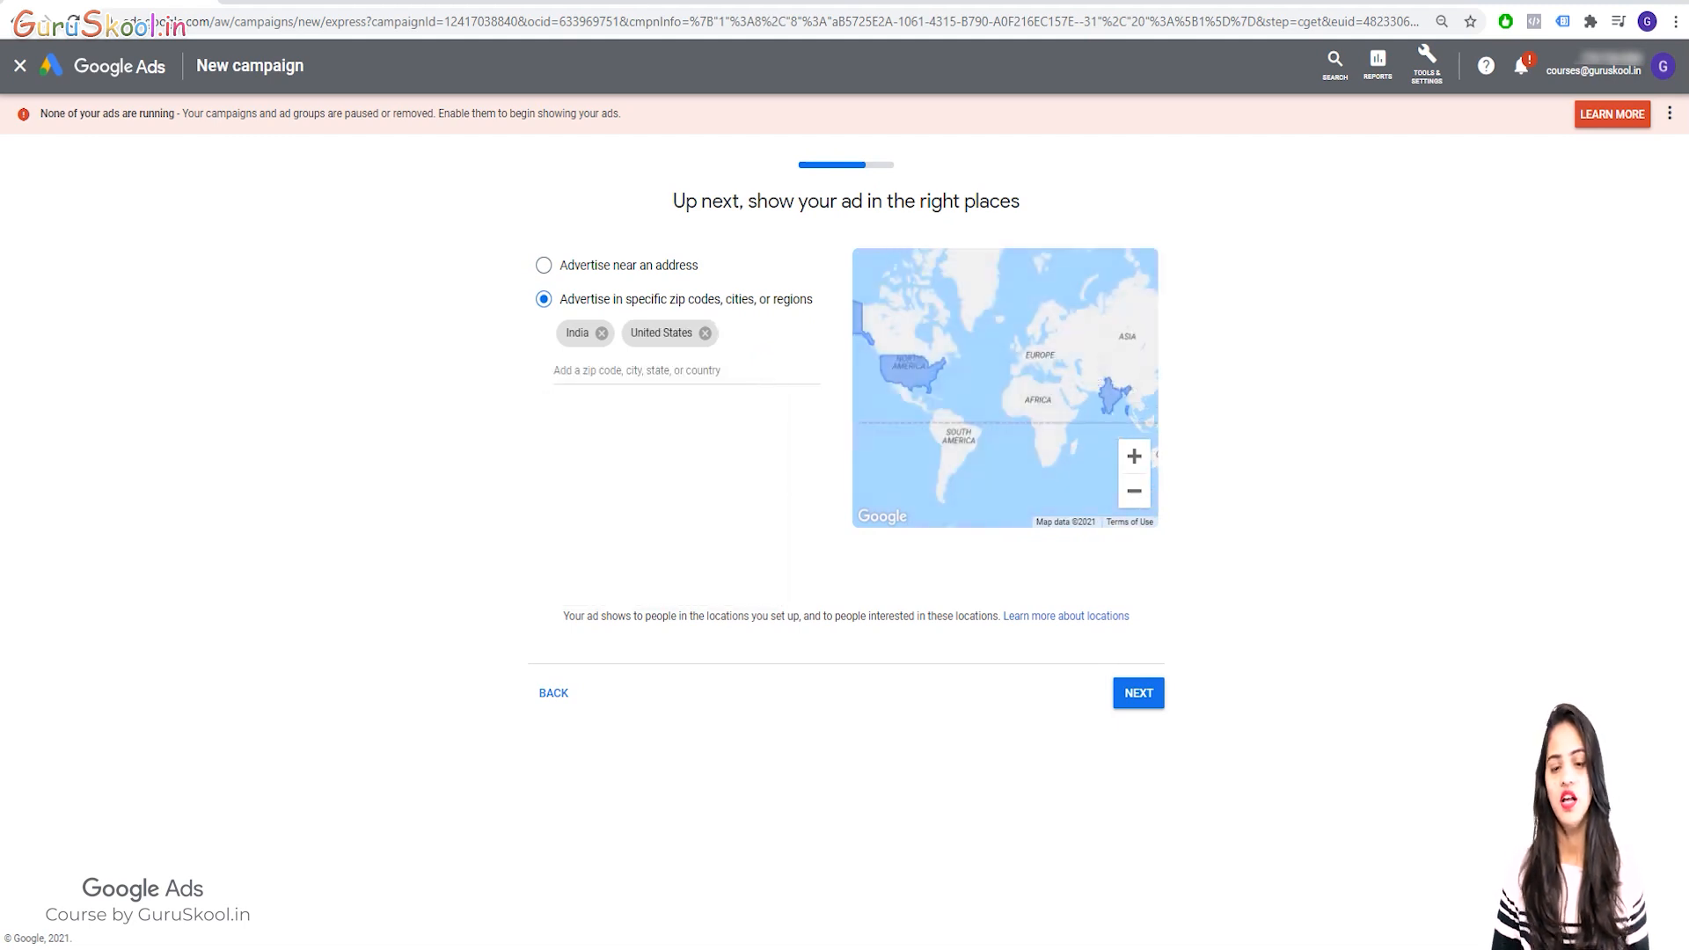
click(1138, 692)
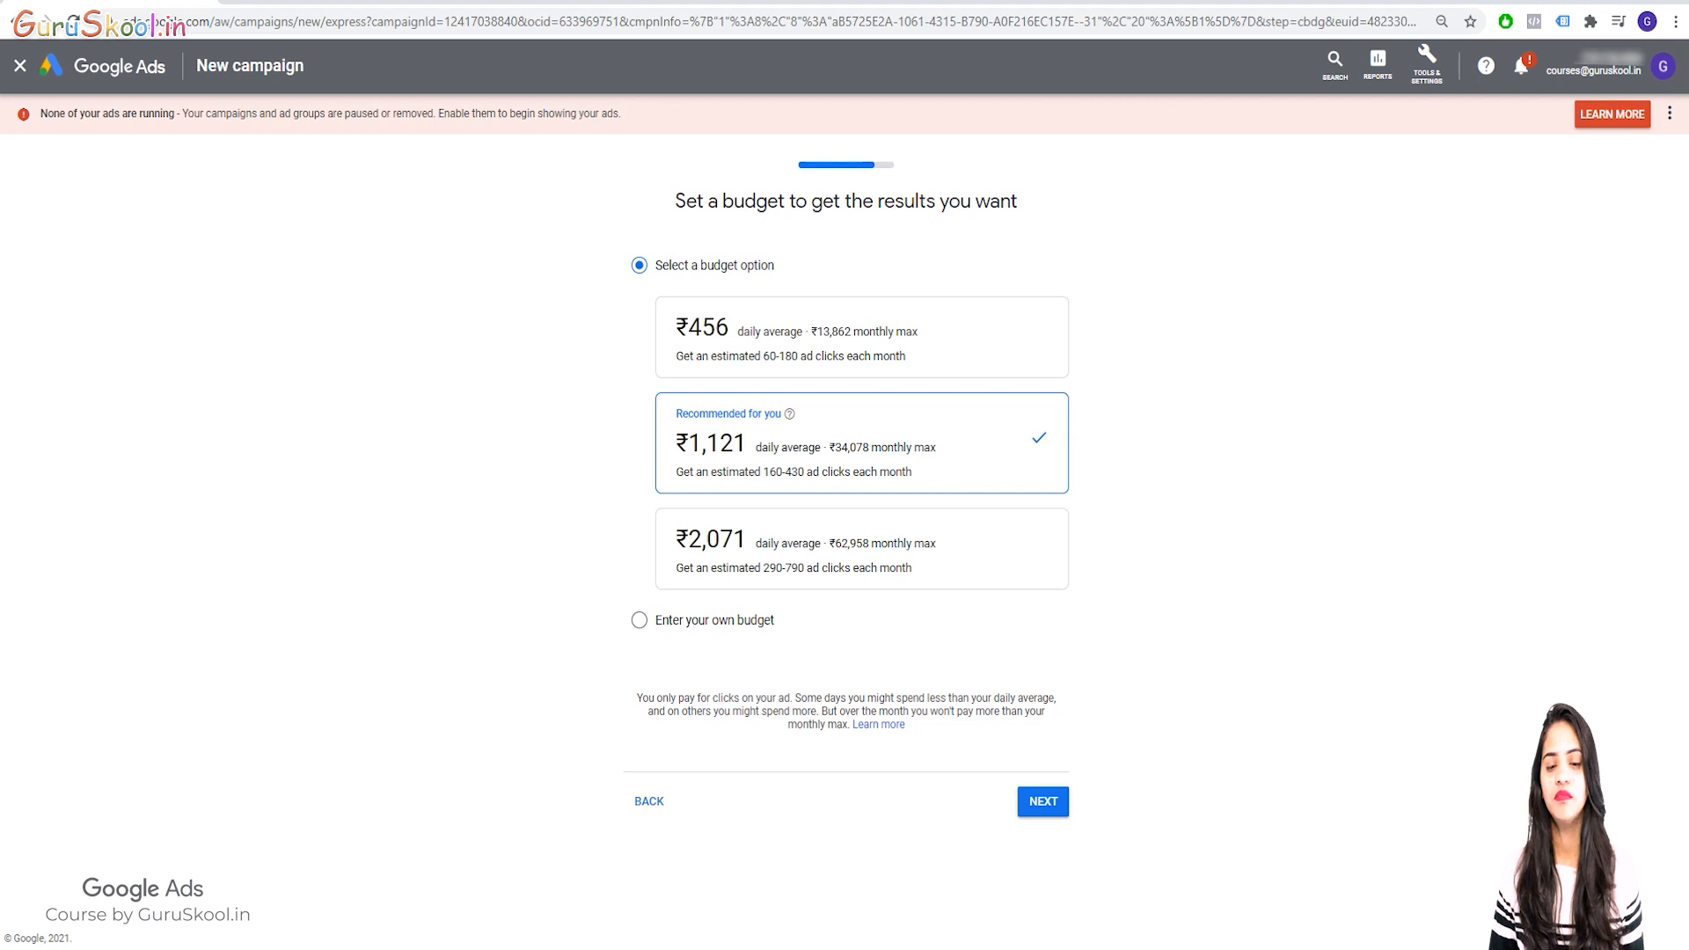
Enter an own budget of ₹500 daily average for the campaign and submit it.
click(639, 620)
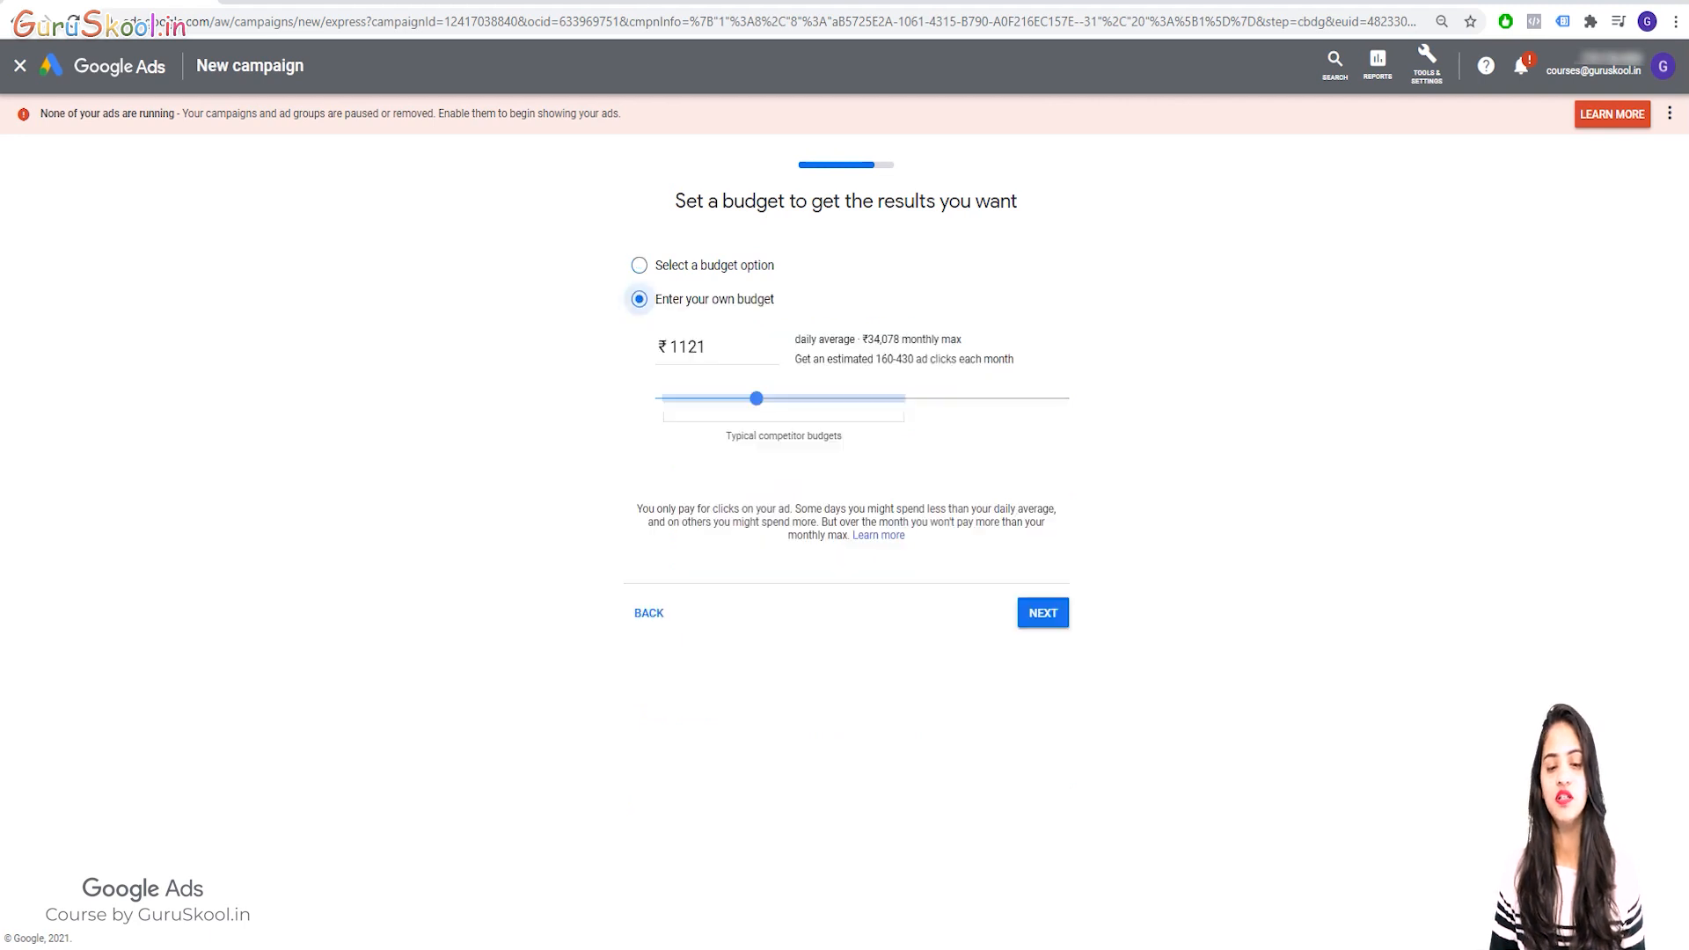
drag(756, 398, 697, 399)
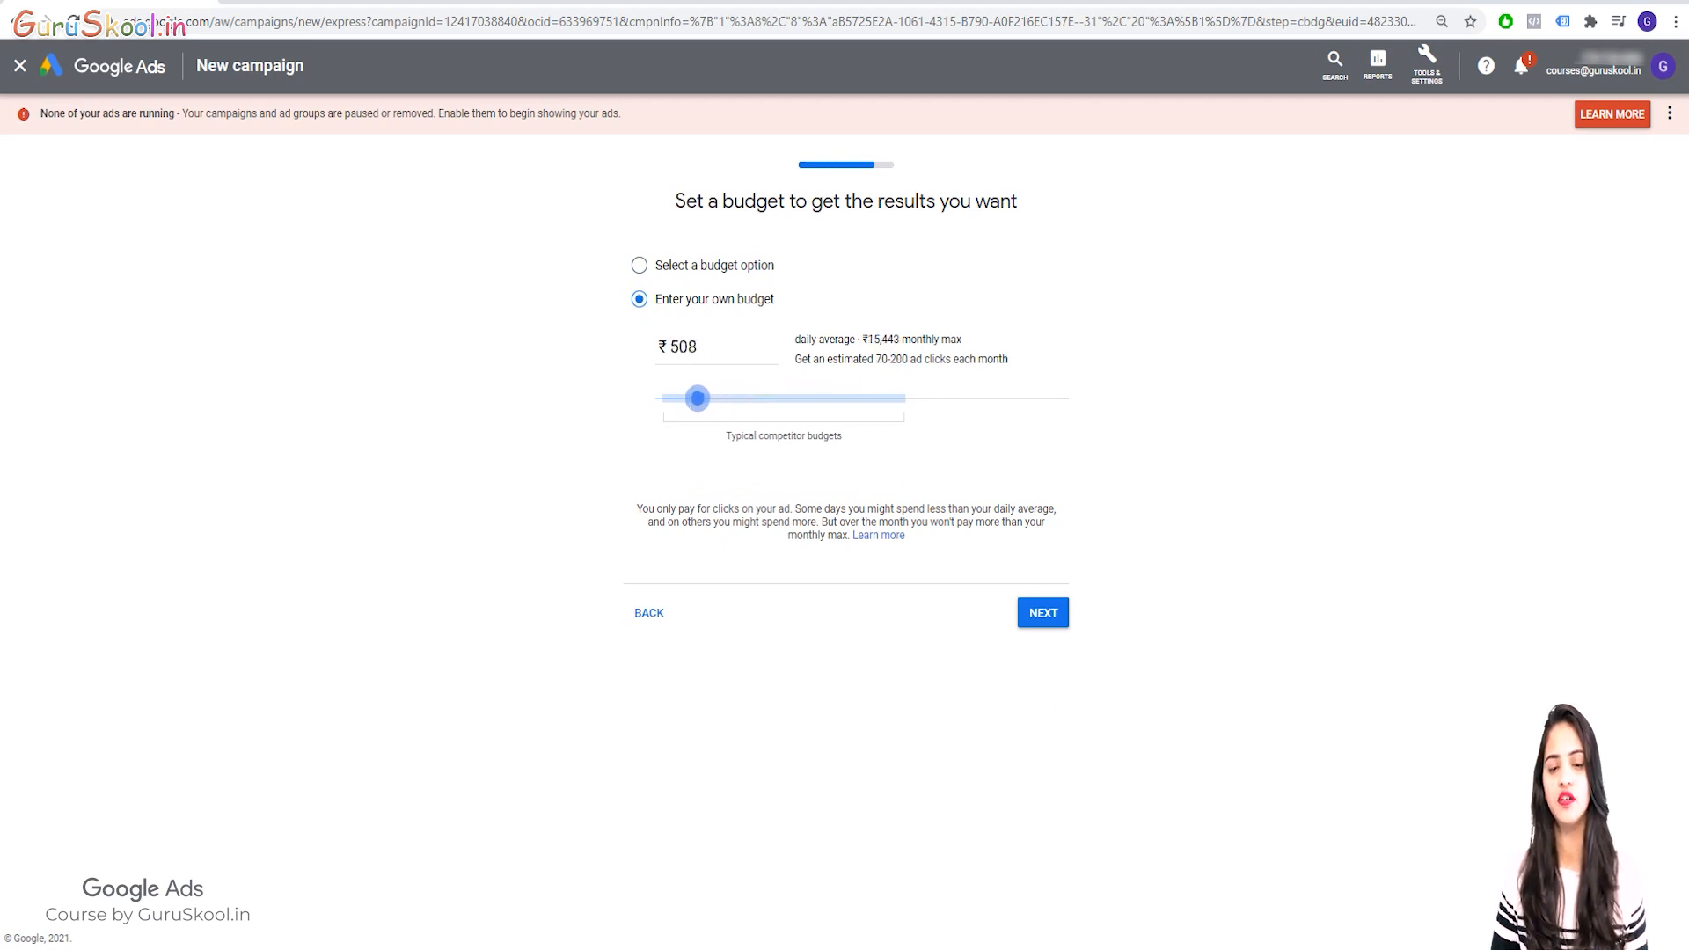
click(699, 347)
key(BackSpace)
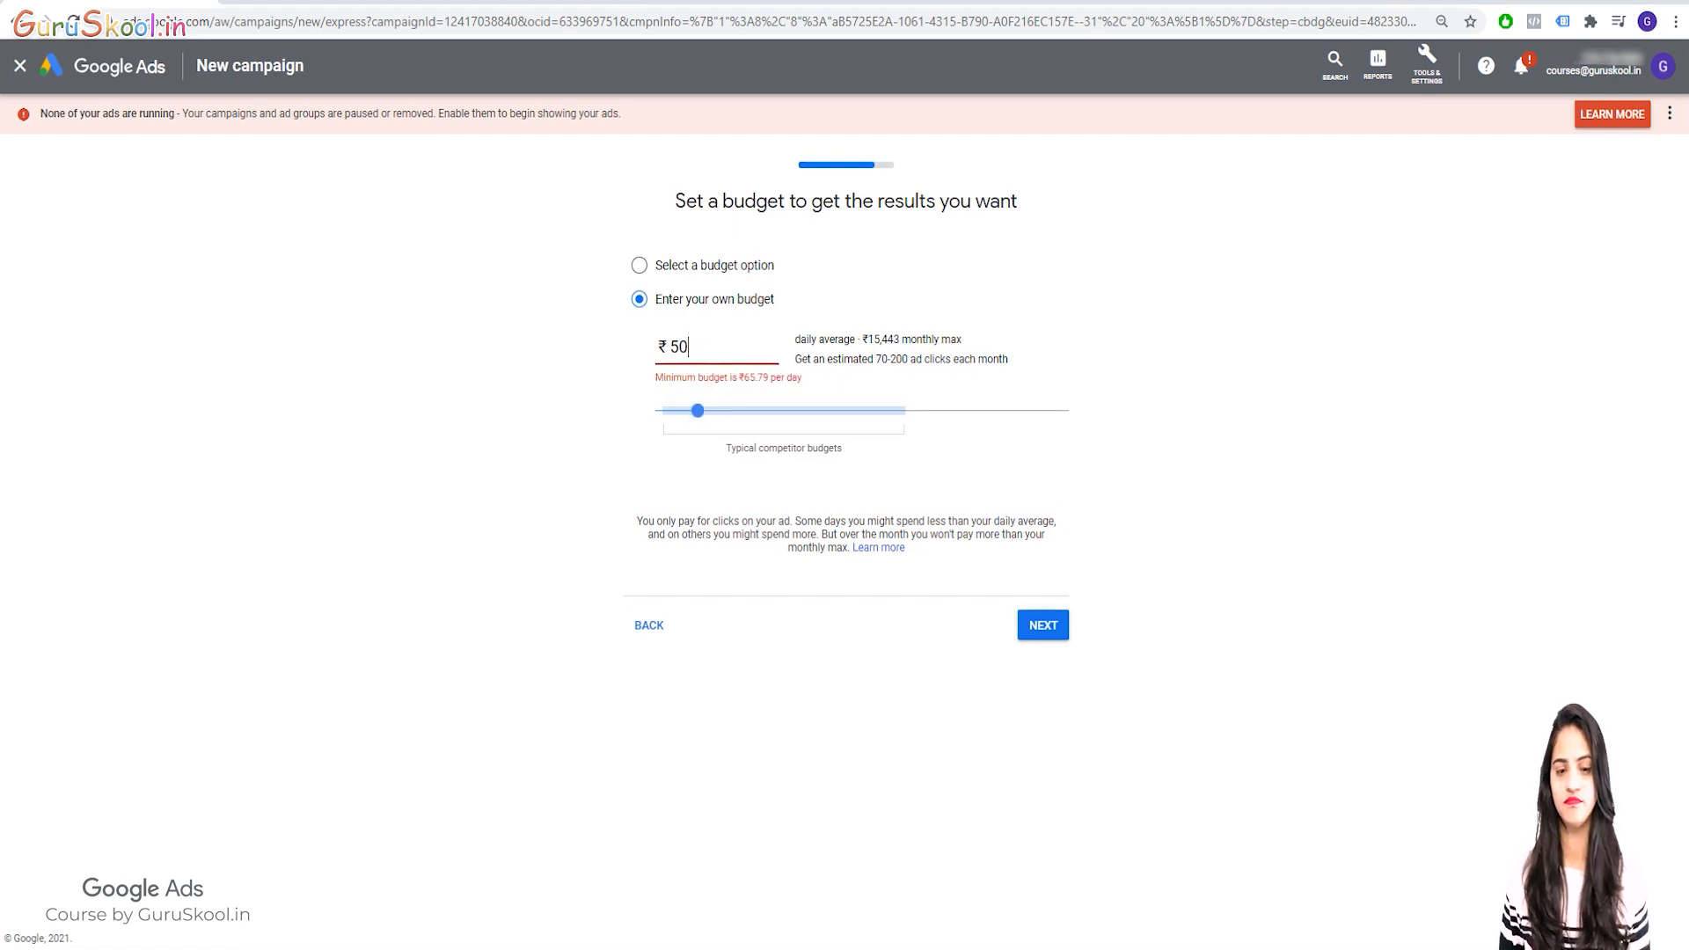
text(0)
click(1043, 613)
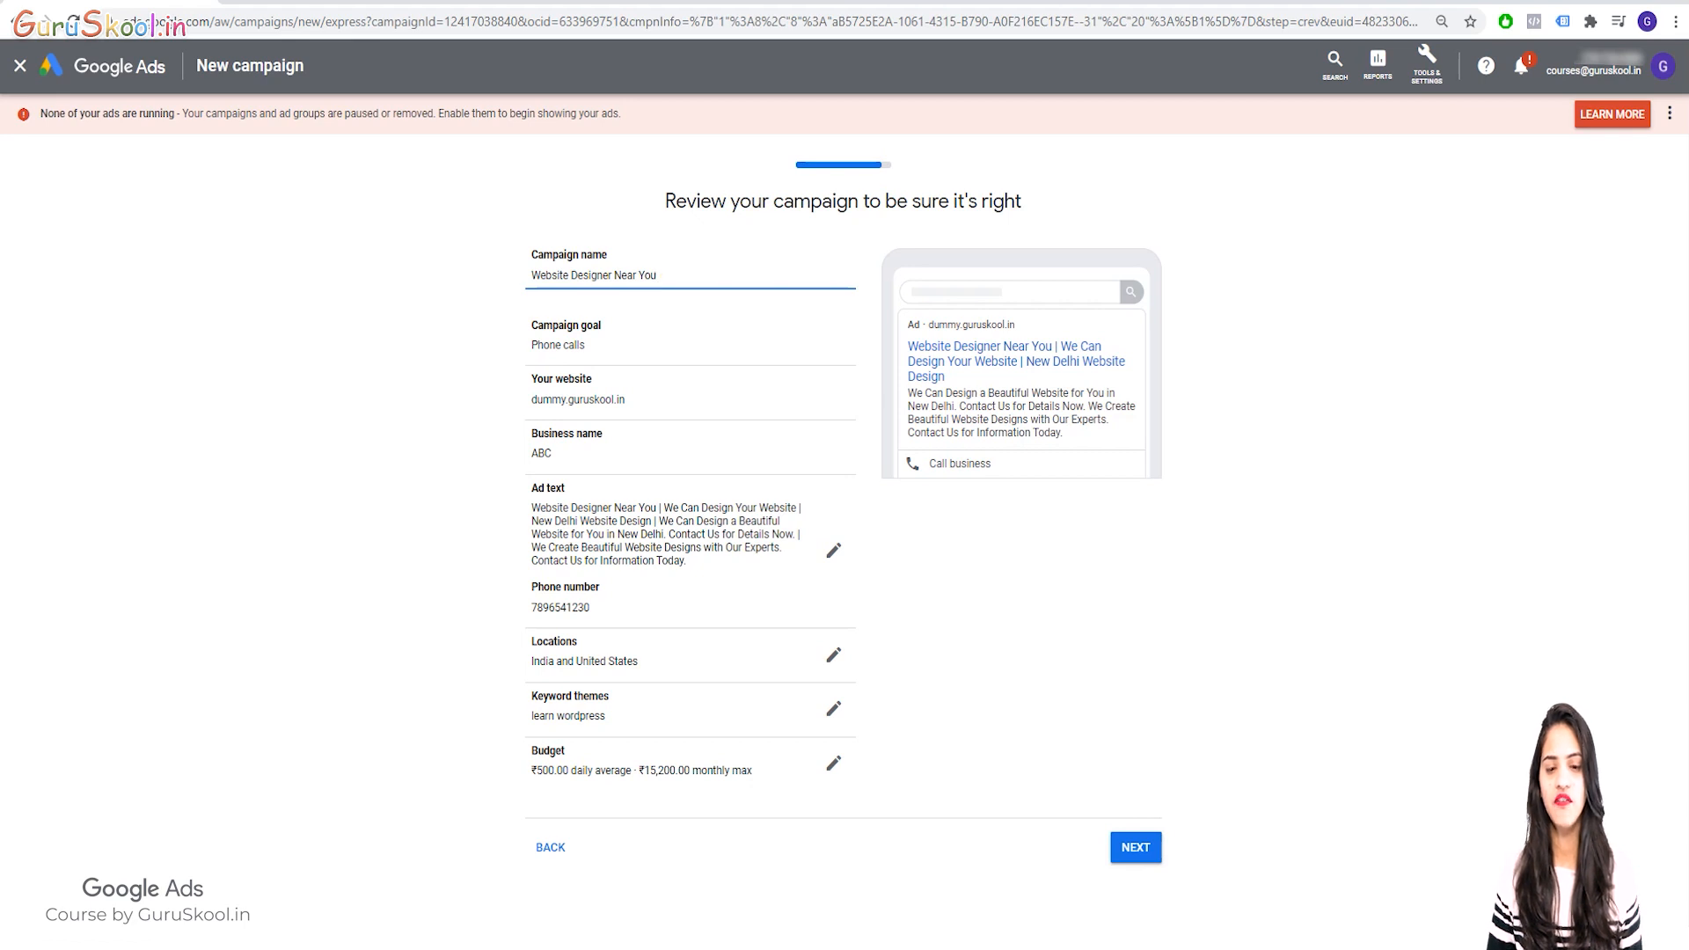
Accept the campaign review and look through the campaign overview's performance, keyword, ad, location and budget cards.
click(1135, 847)
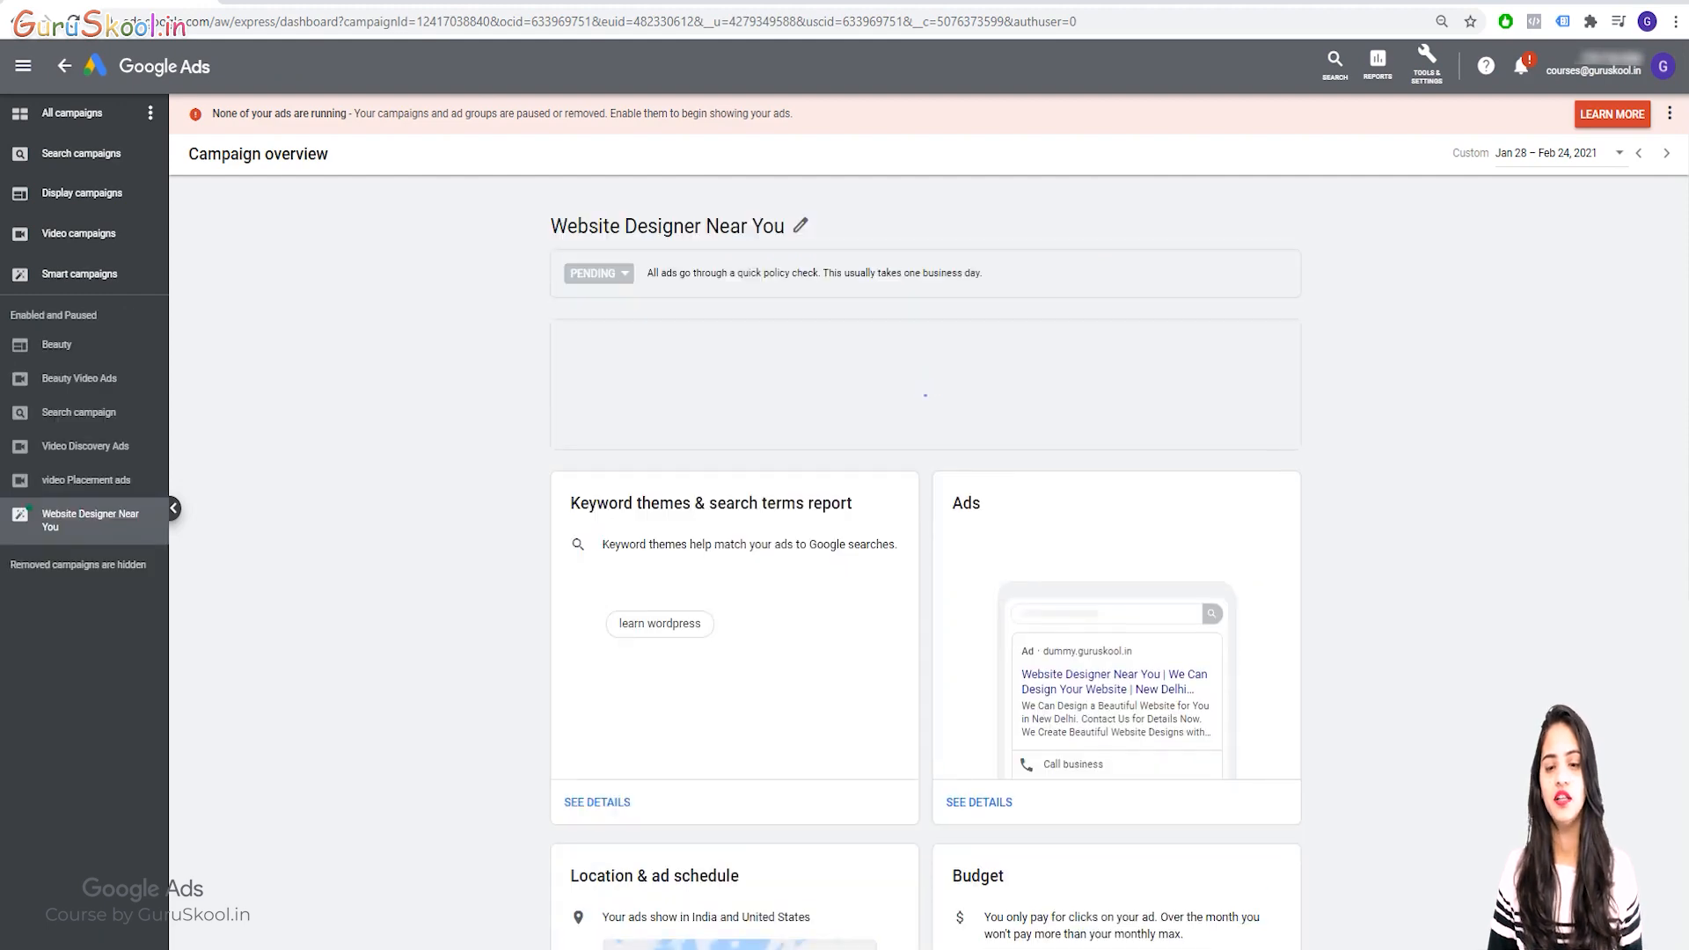
scroll(924, 527, down, 8)
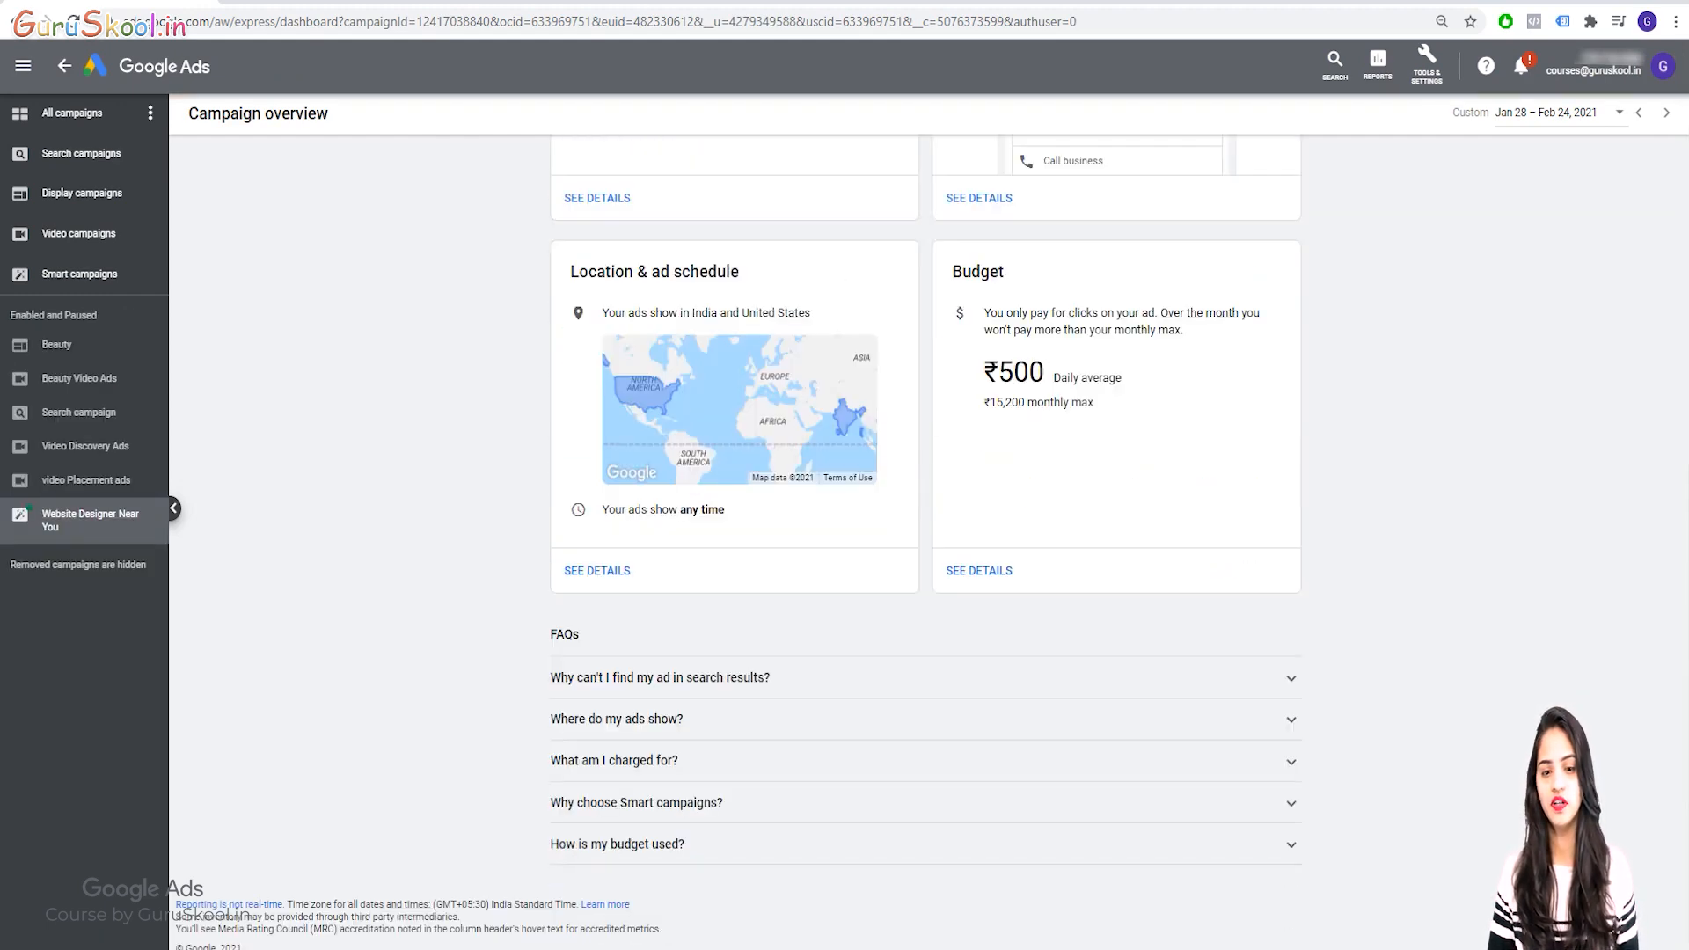
scroll(923, 528, up, 8)
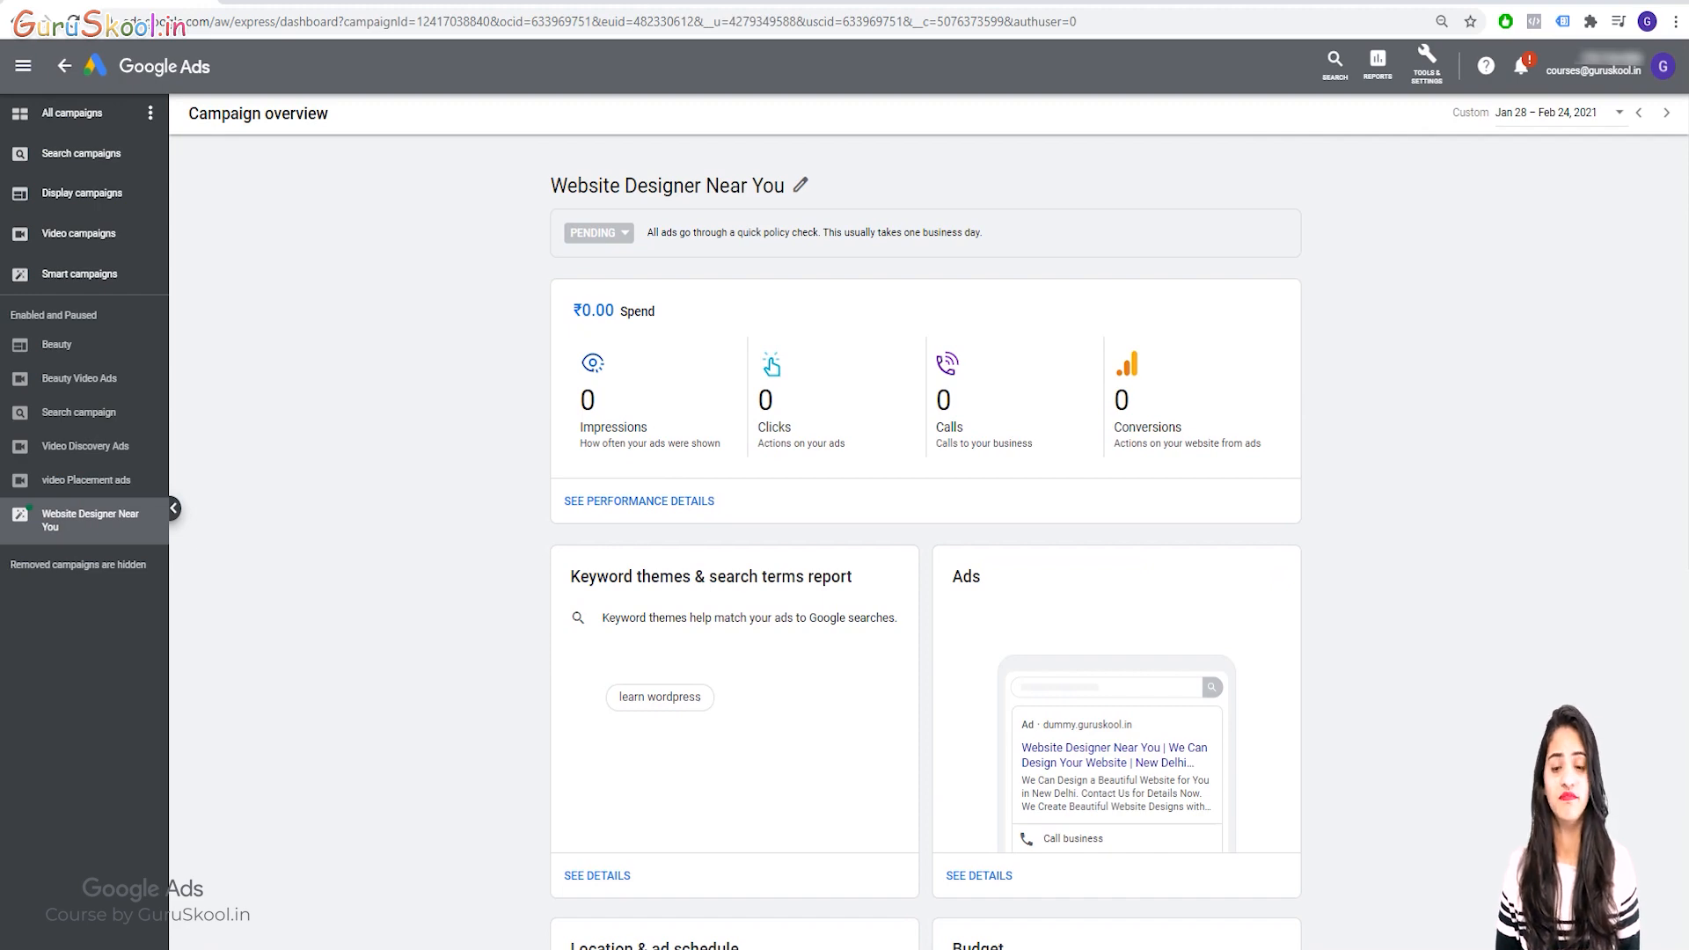
scroll(923, 527, down, 8)
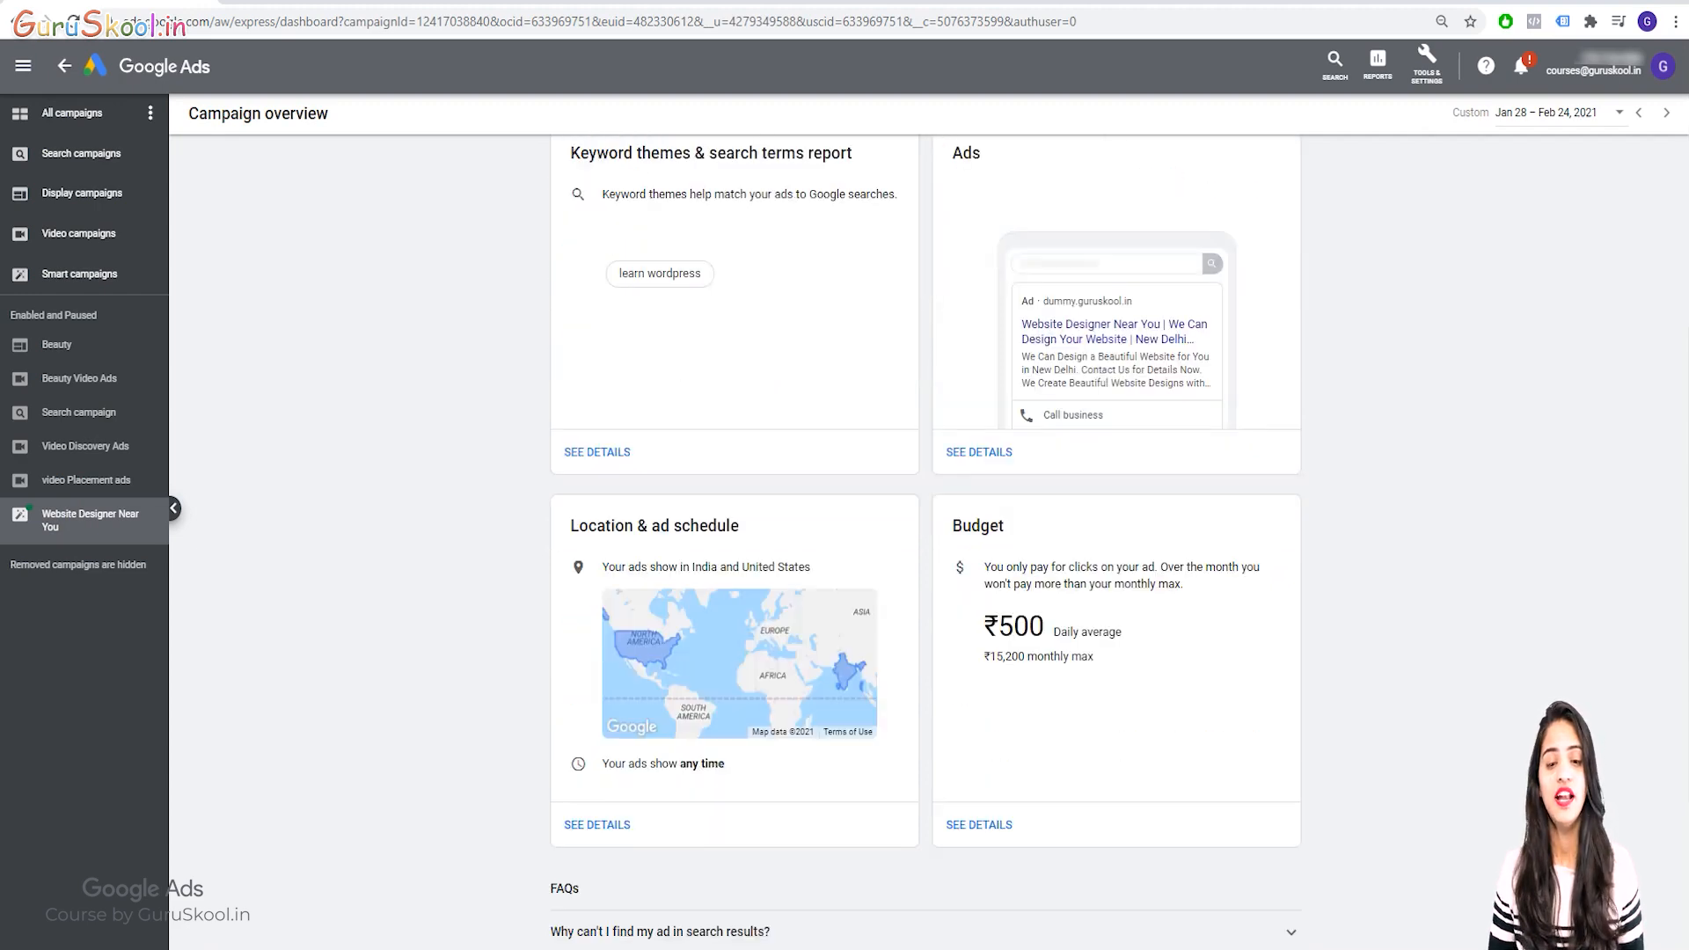
scroll(924, 528, up, 8)
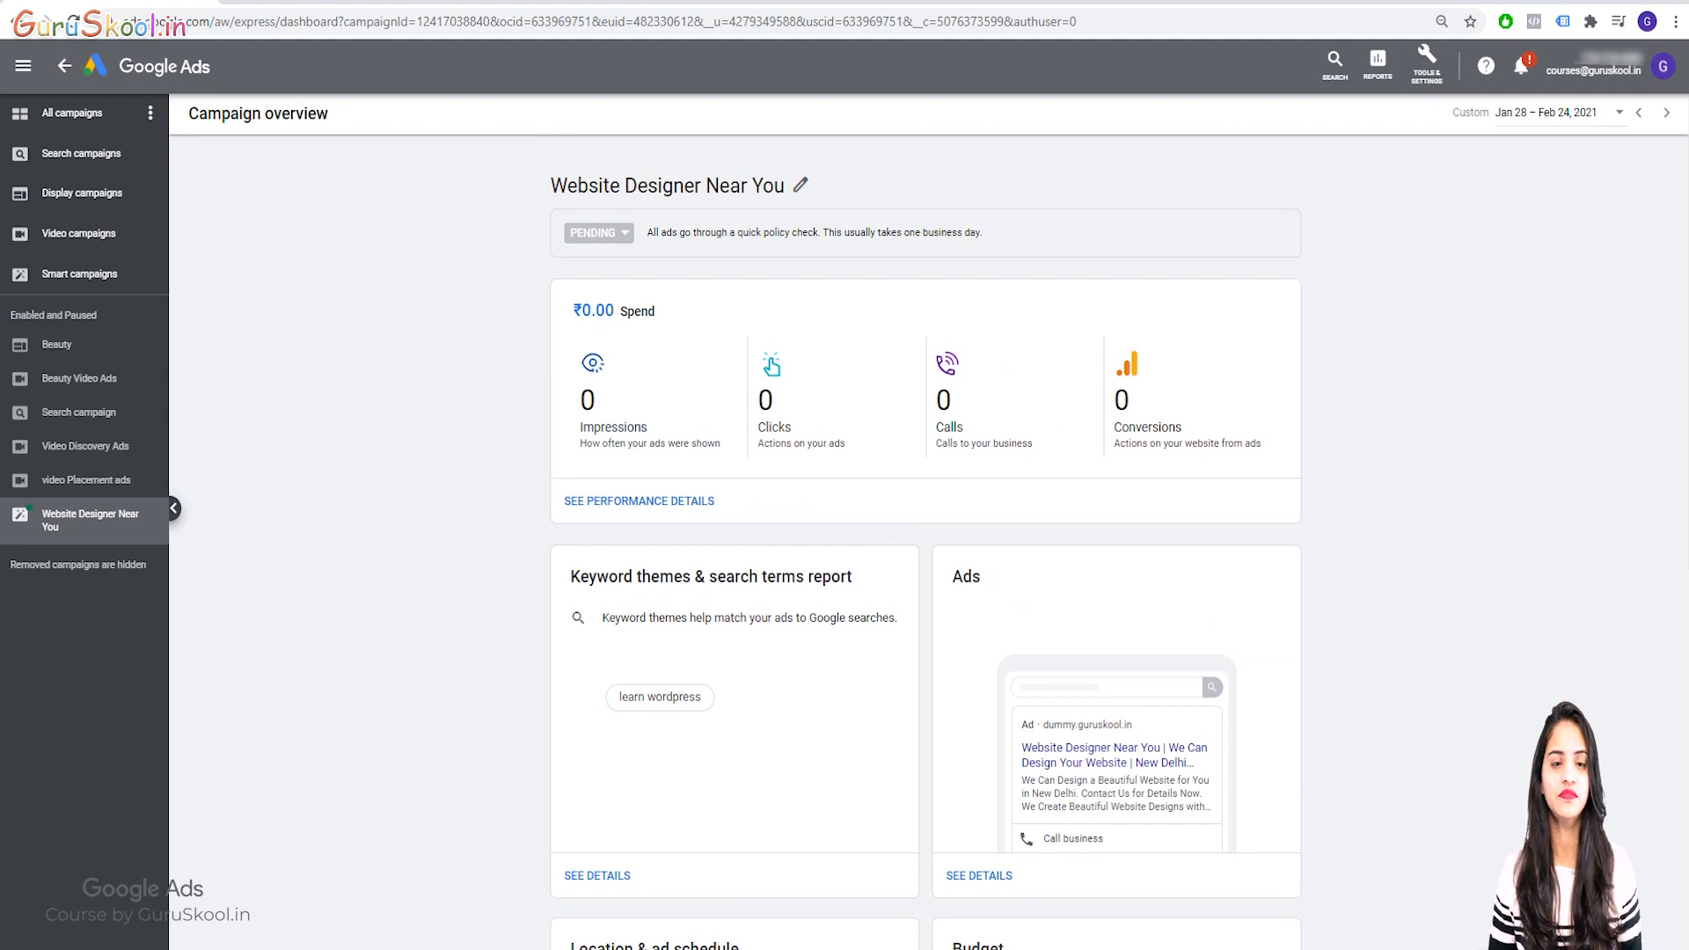
Start another campaign from all campaigns without a goal's guidance, of type Smart and aimed at visits to the storefront.
click(72, 113)
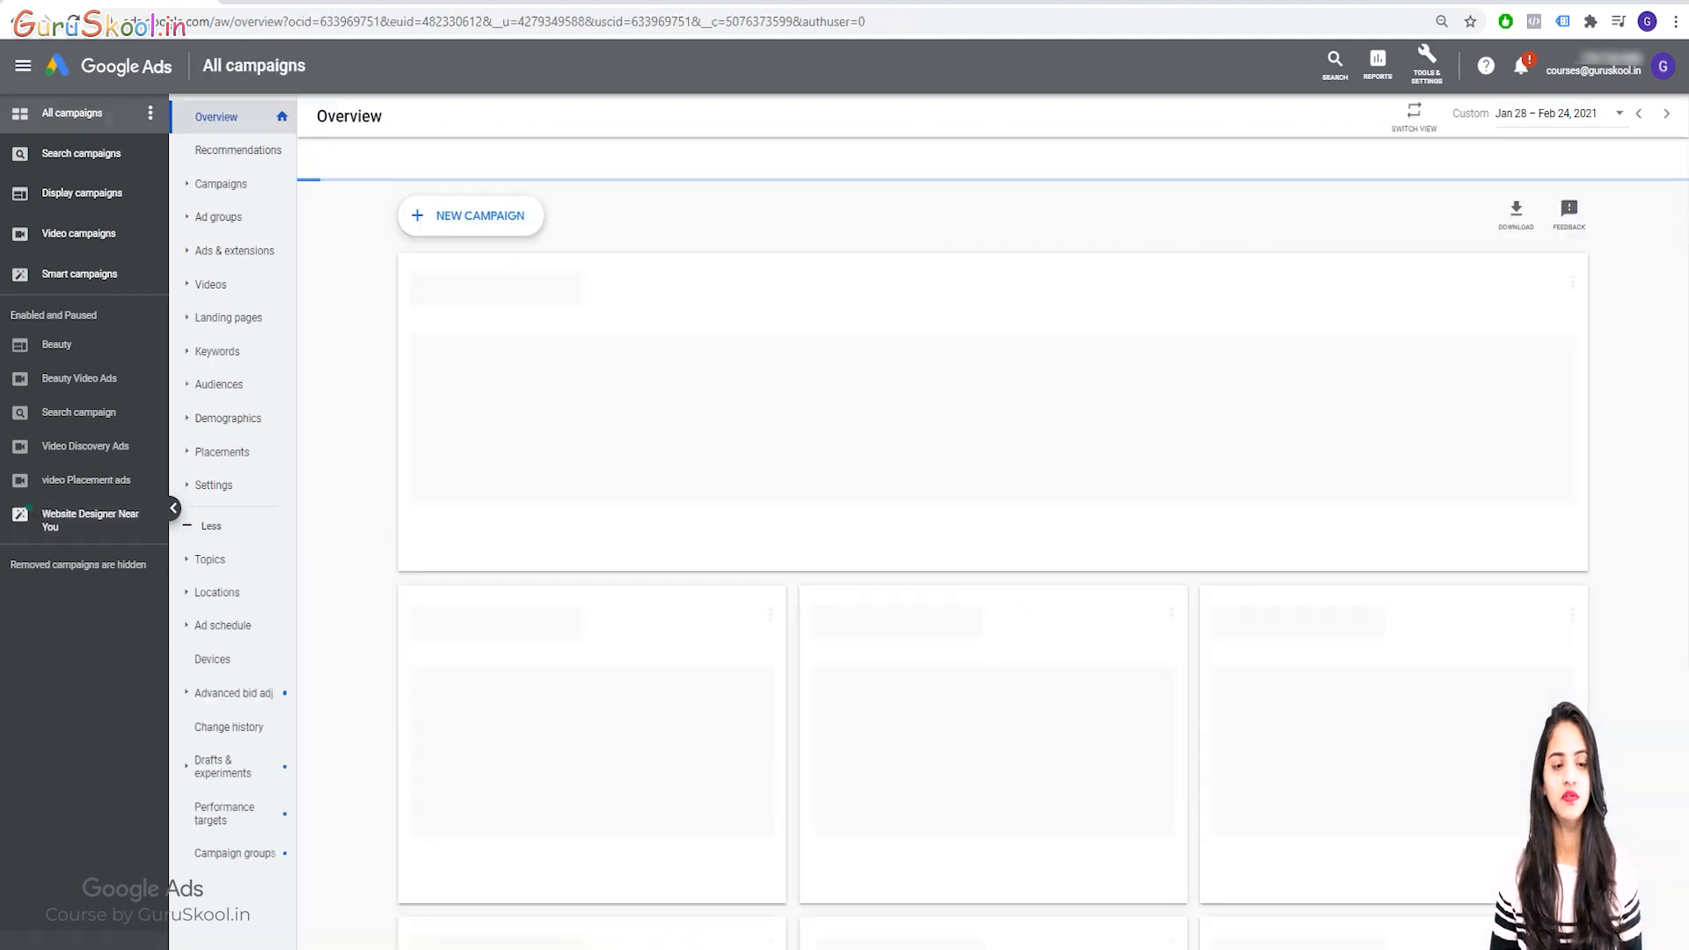
click(470, 216)
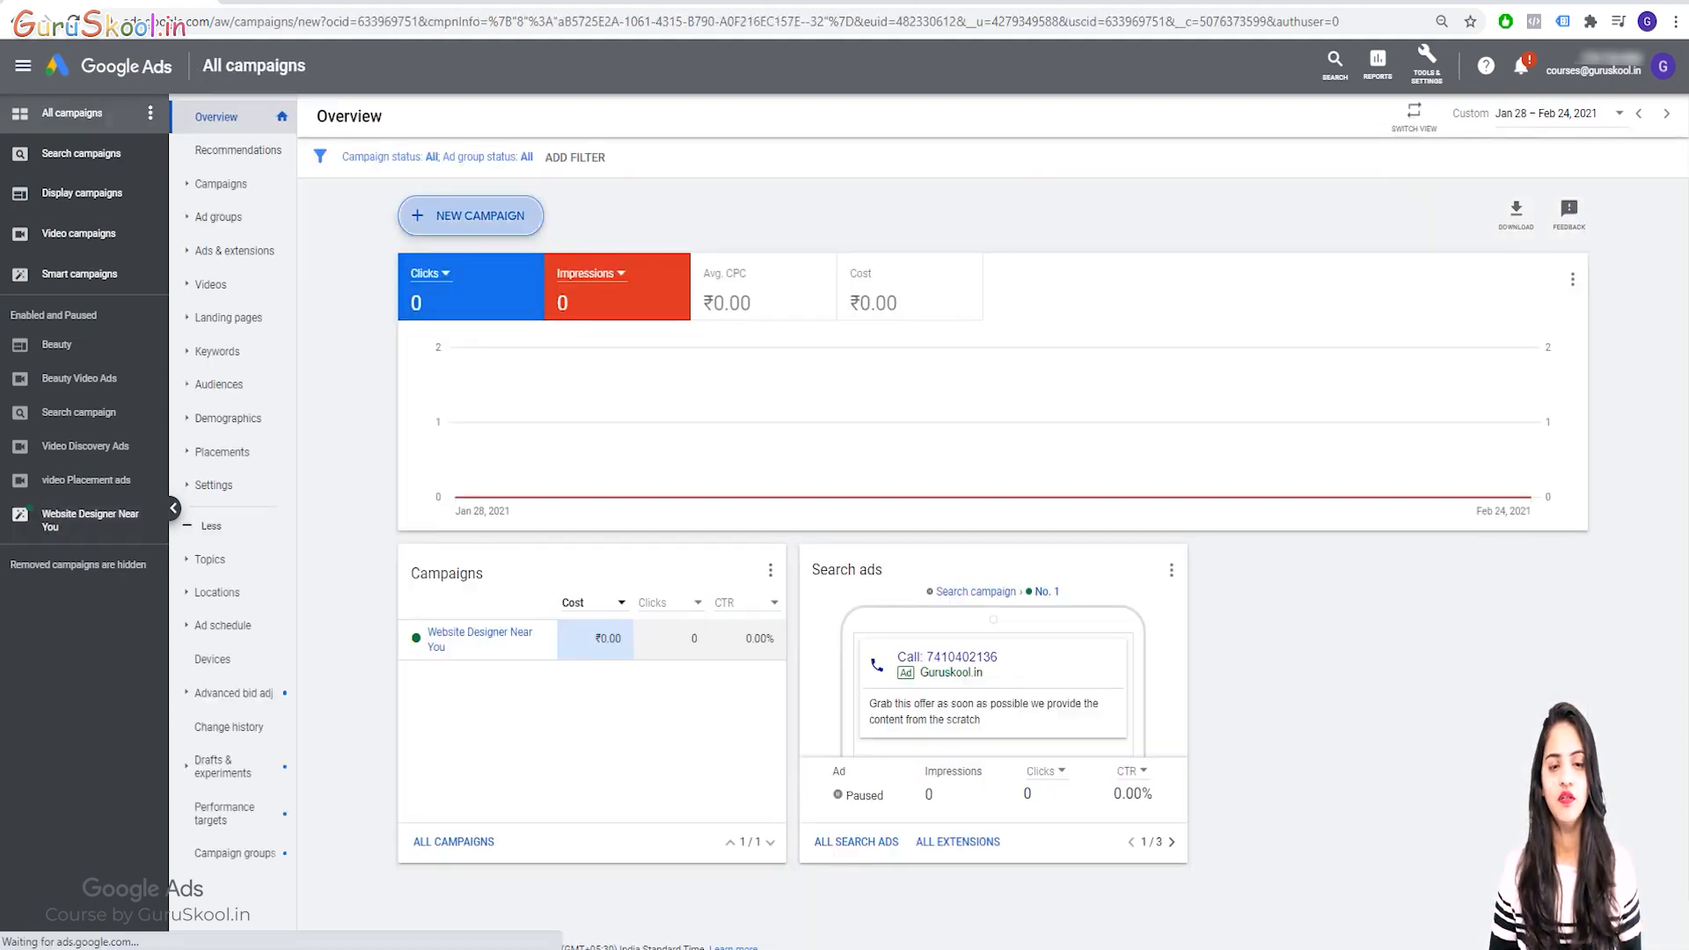
click(1137, 412)
click(737, 727)
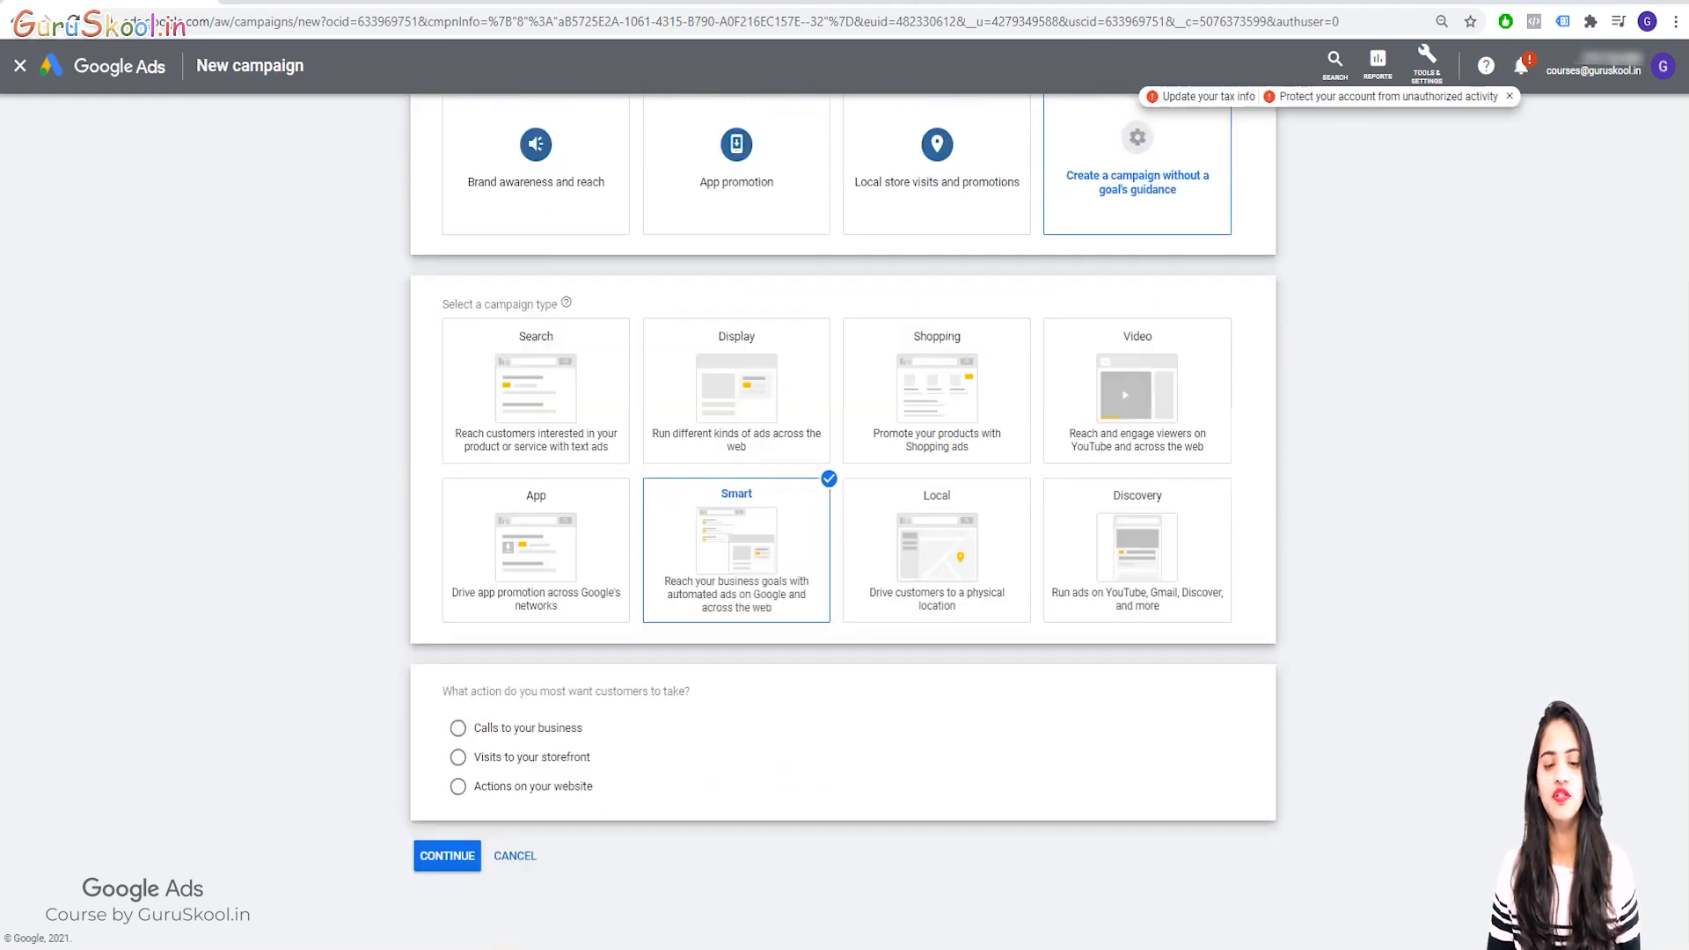
click(459, 757)
click(447, 855)
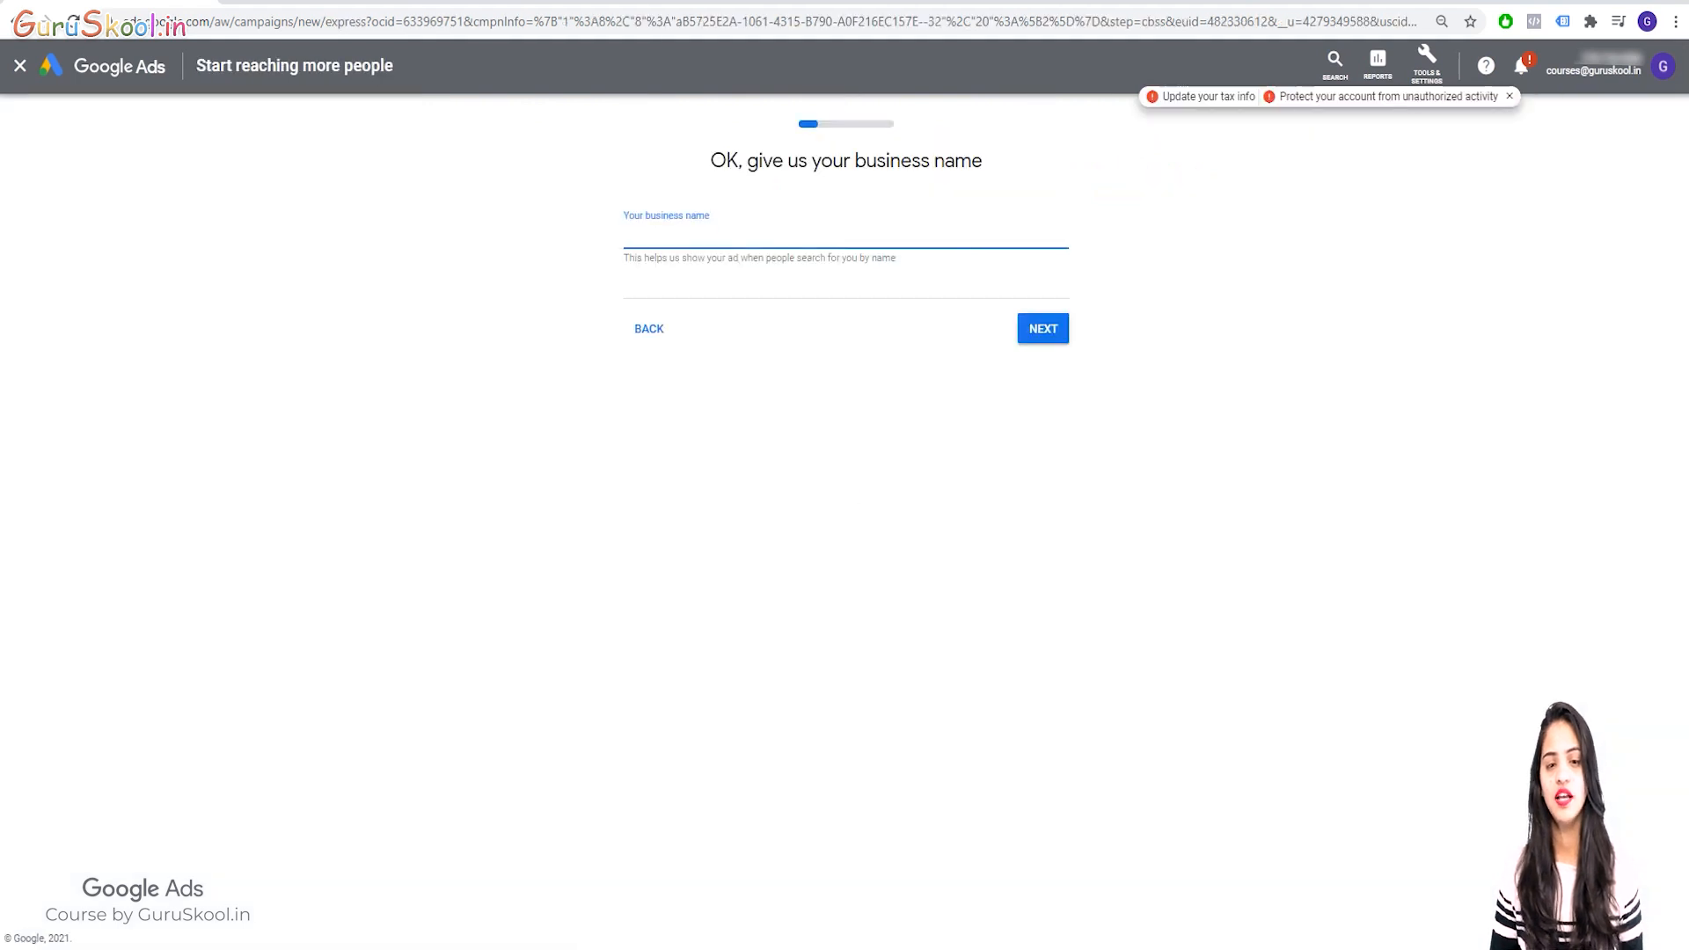
Enter ABC as the business name for the new campaign and submit it.
text(ABDS)
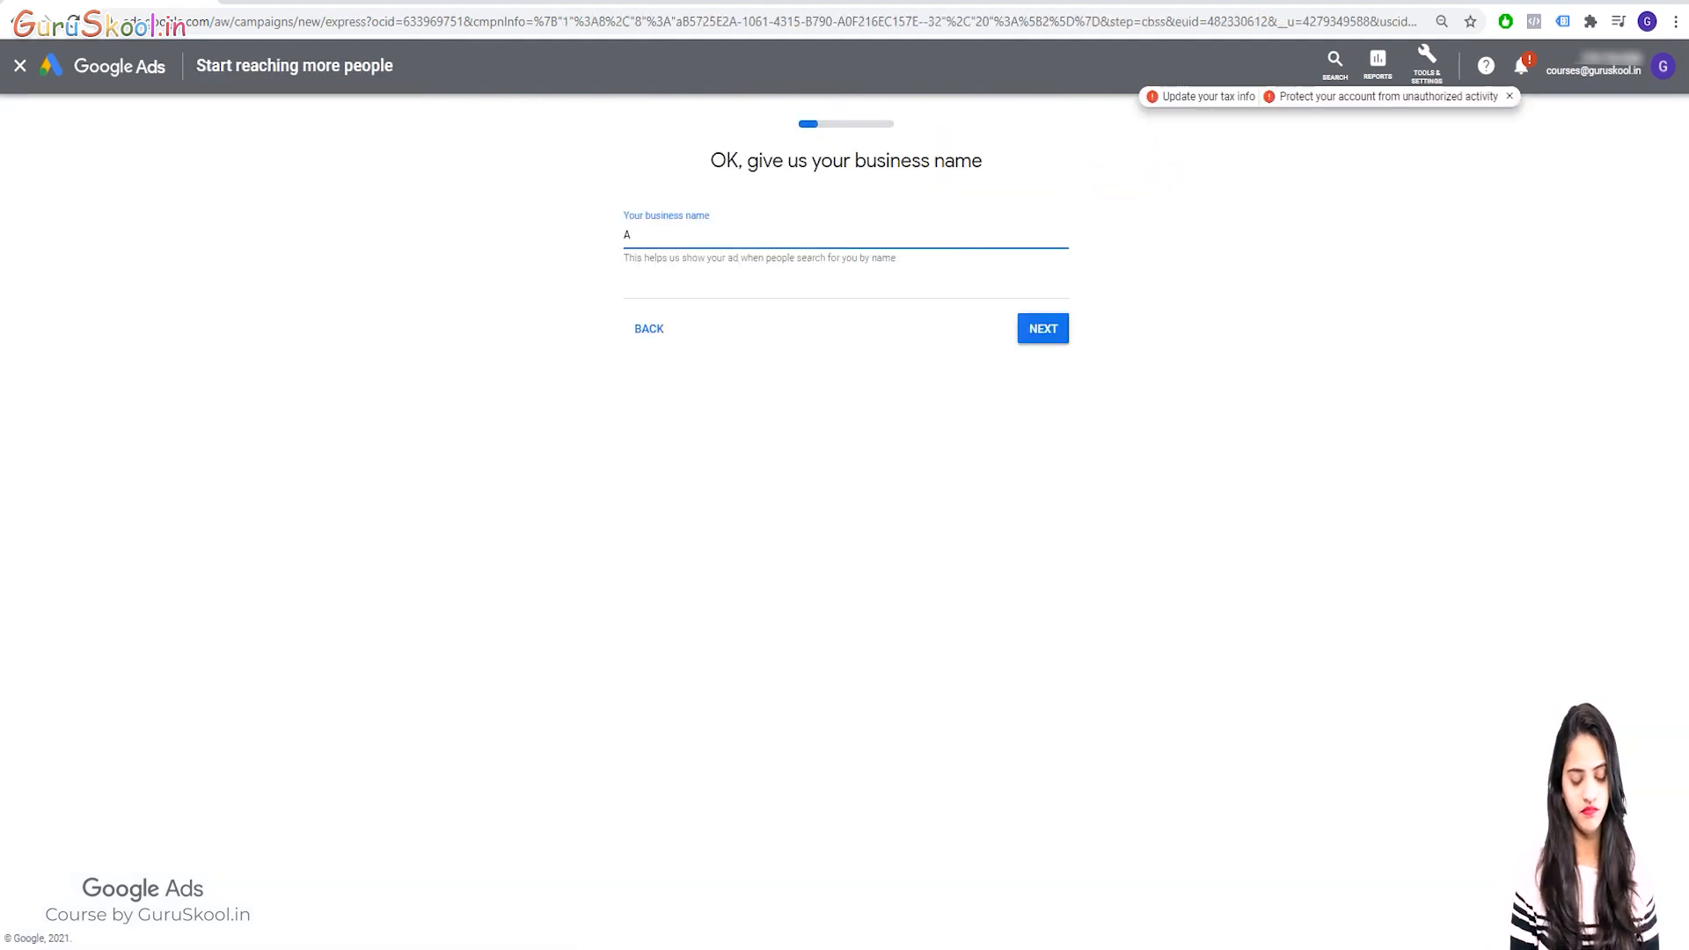
key(BackSpace)
key(BackSpace)
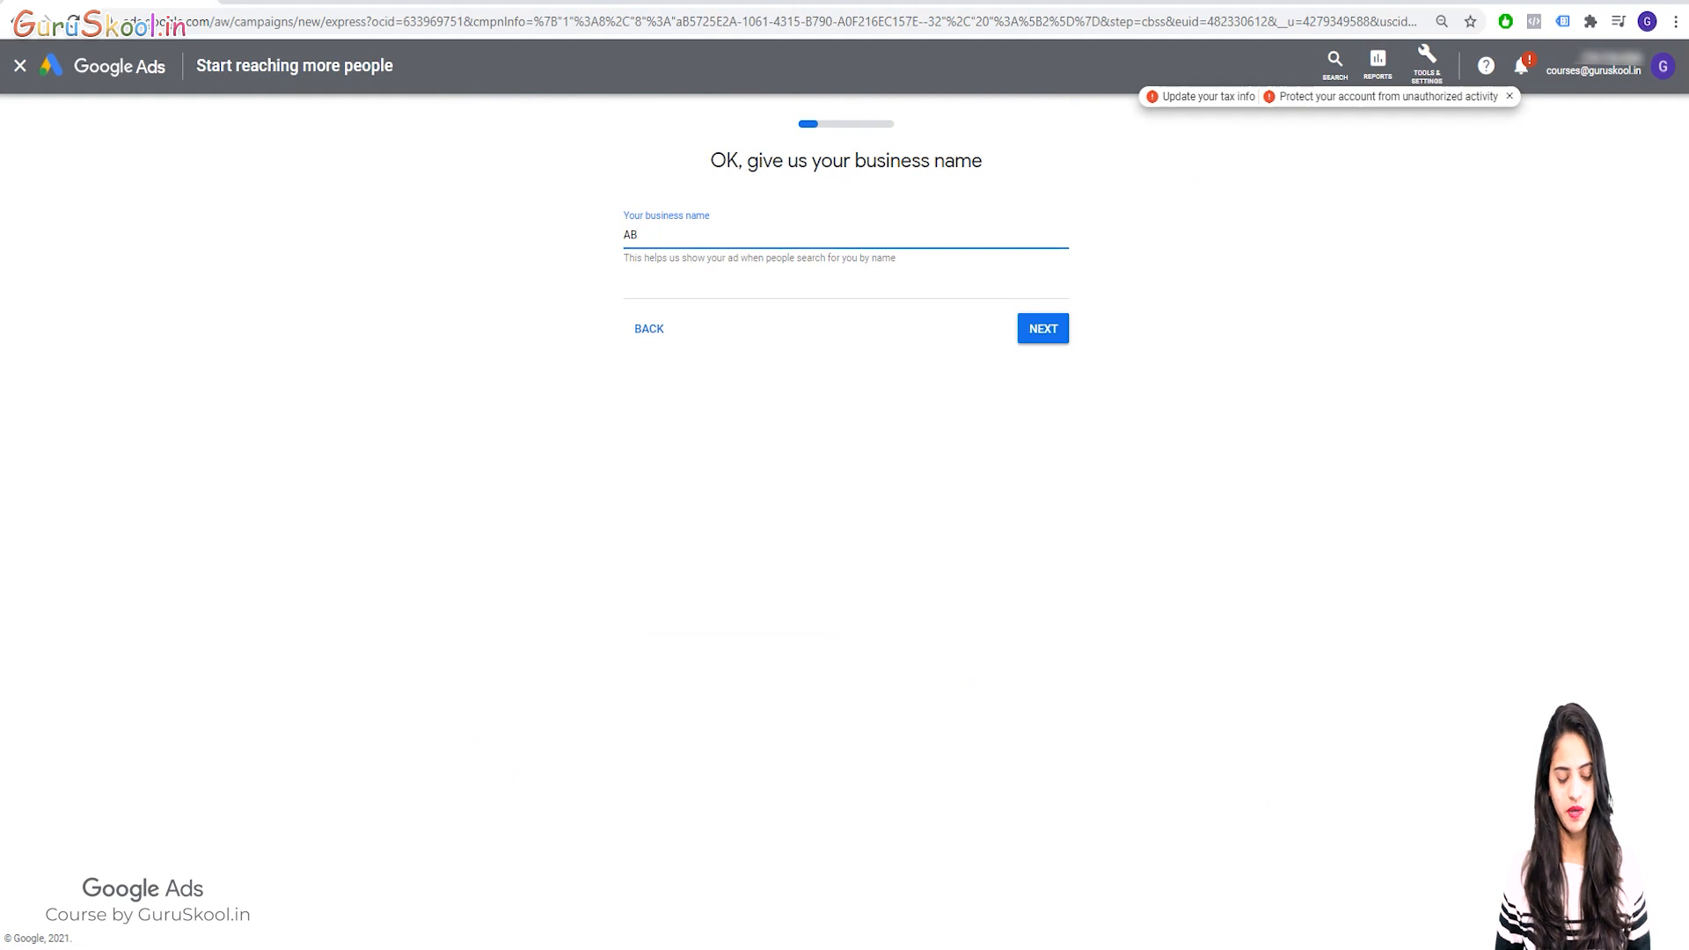
text(c)
key(BackSpace)
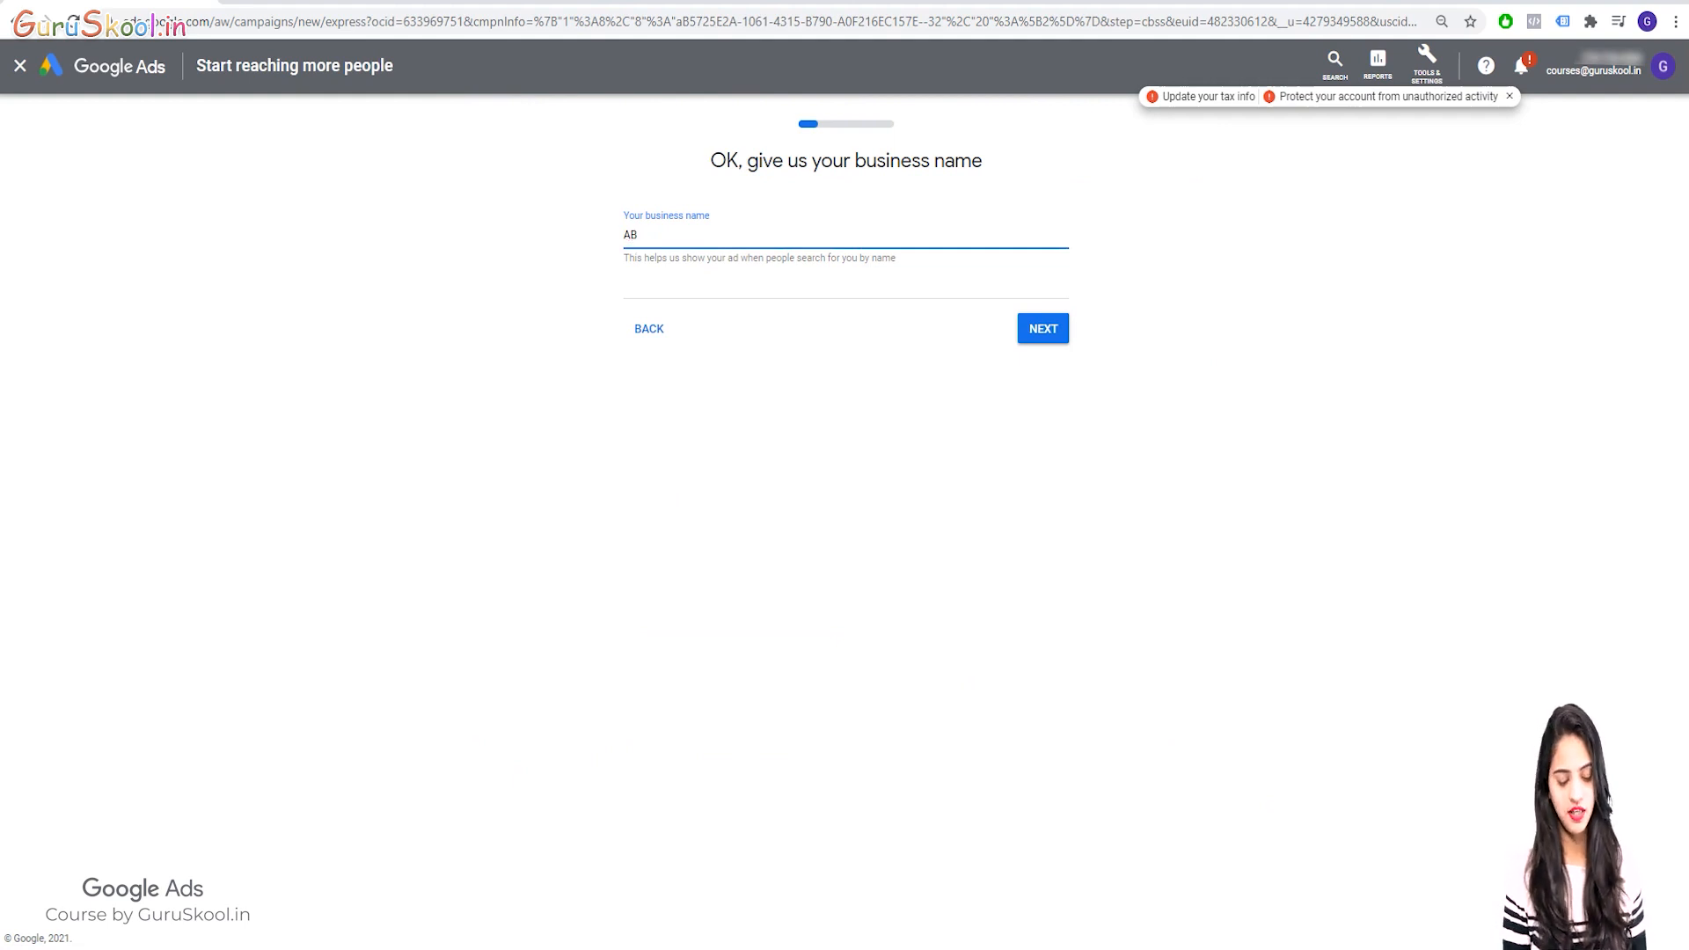
text(C)
click(1043, 328)
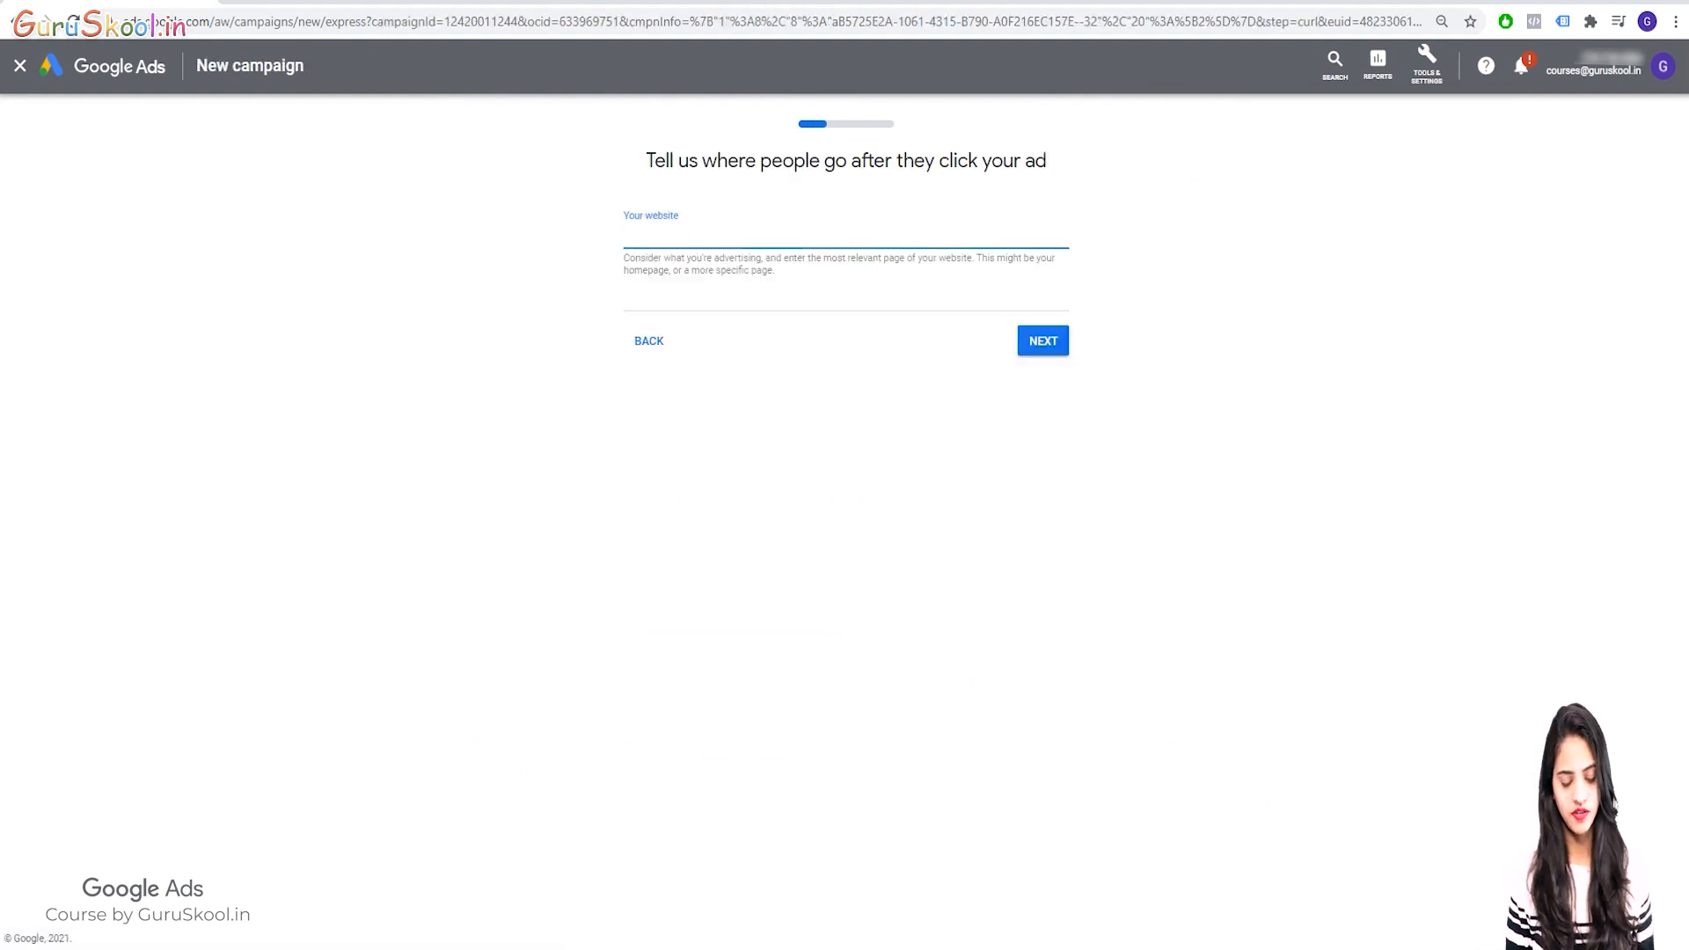
Enter dummy.guruskool.in as the campaign's website, submit it and accept the landing page after viewing its desktop preview.
text(dummy)
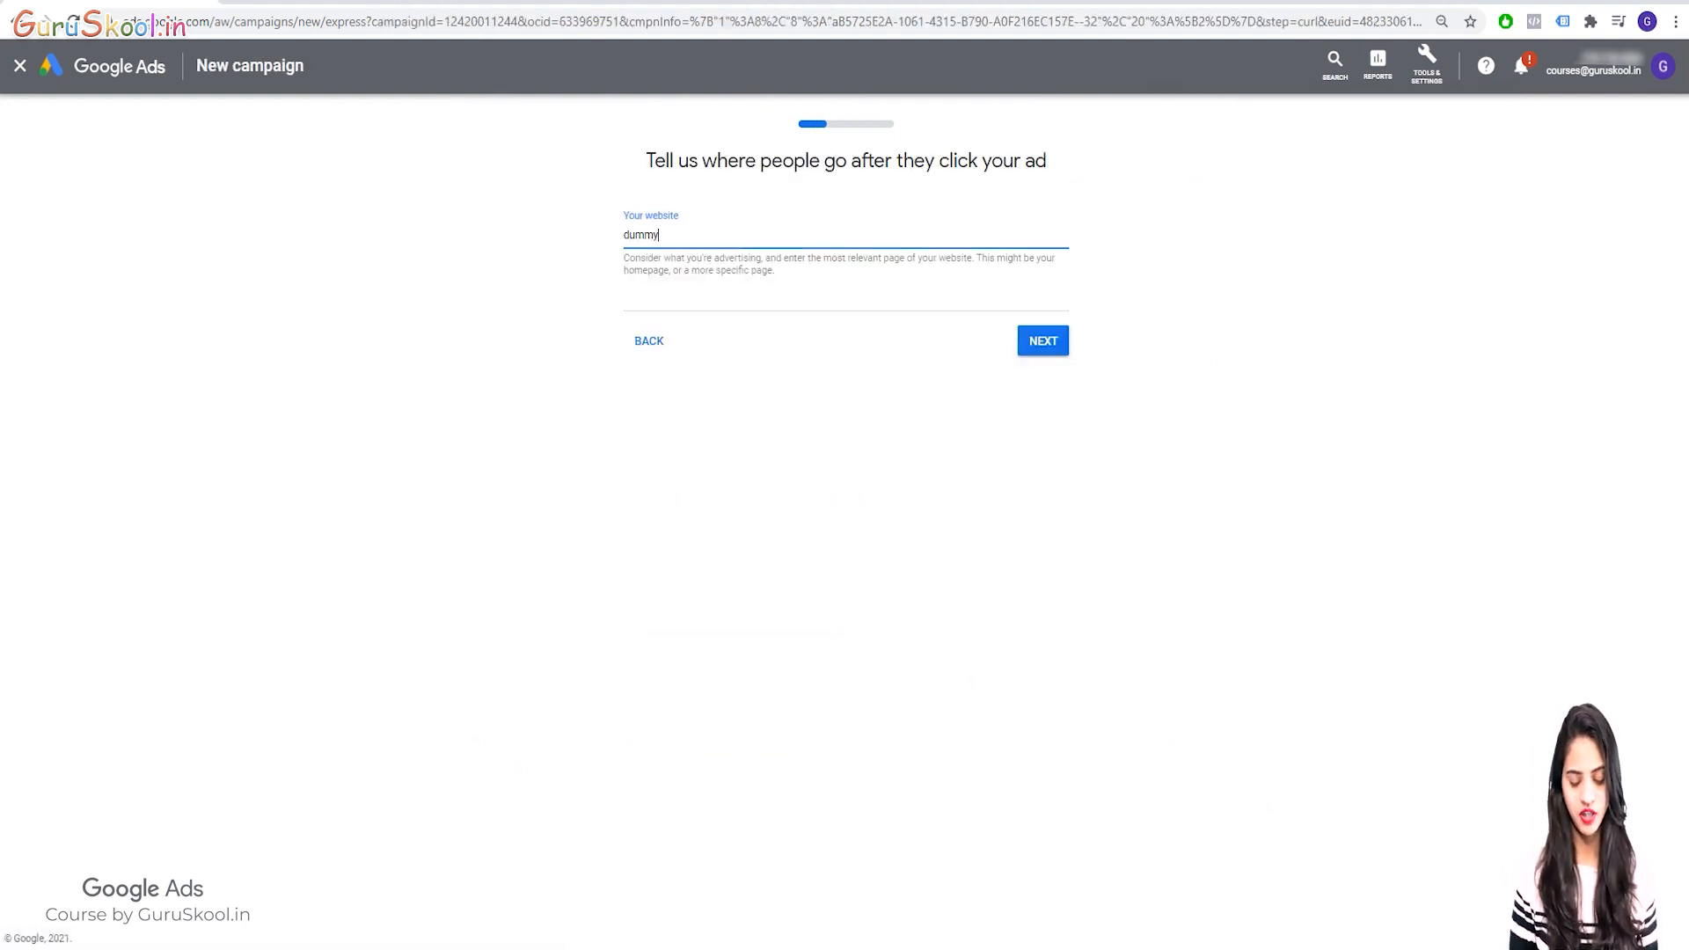
text(.guruskool)
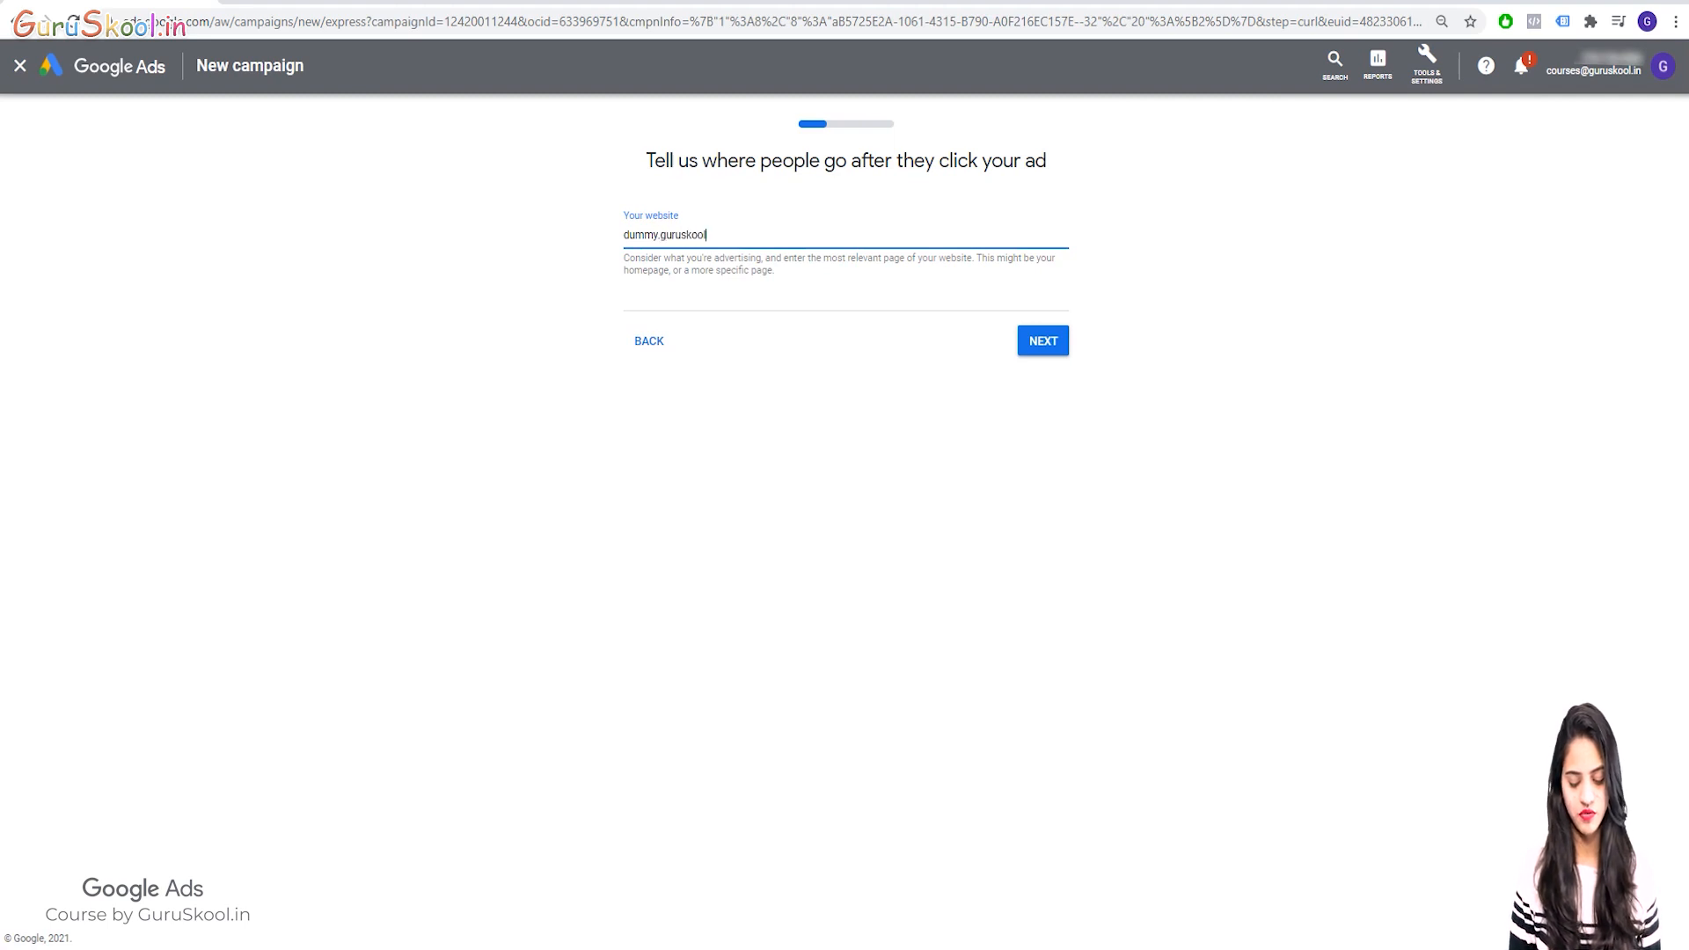
text(.in)
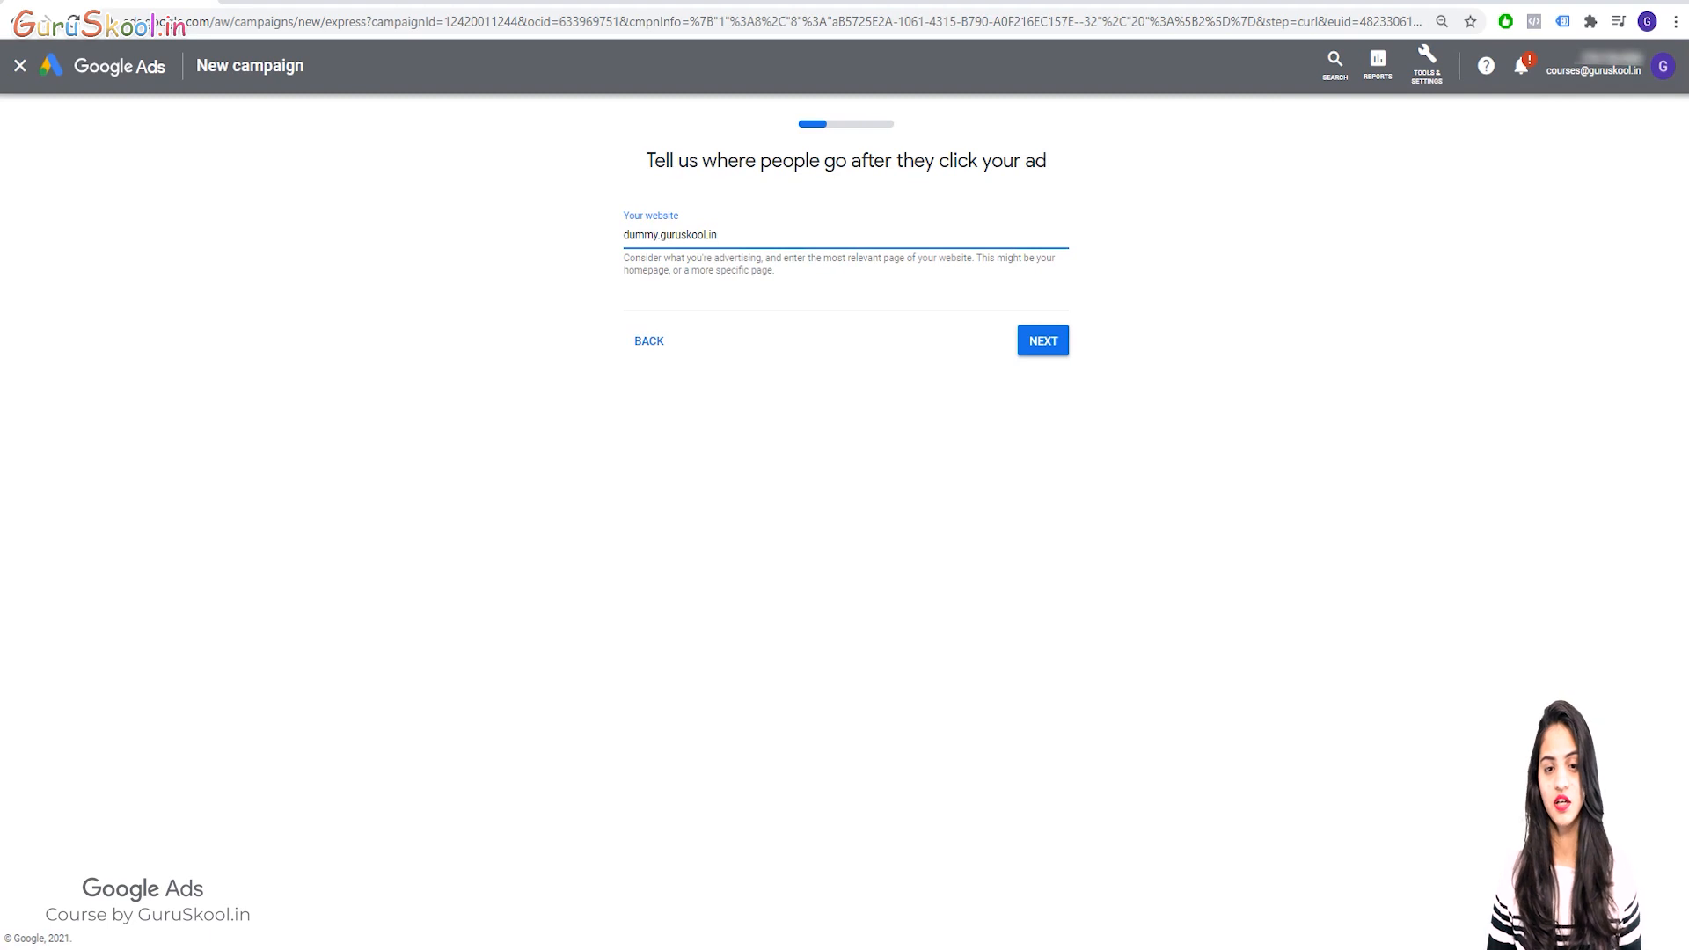
click(1041, 341)
click(1041, 341)
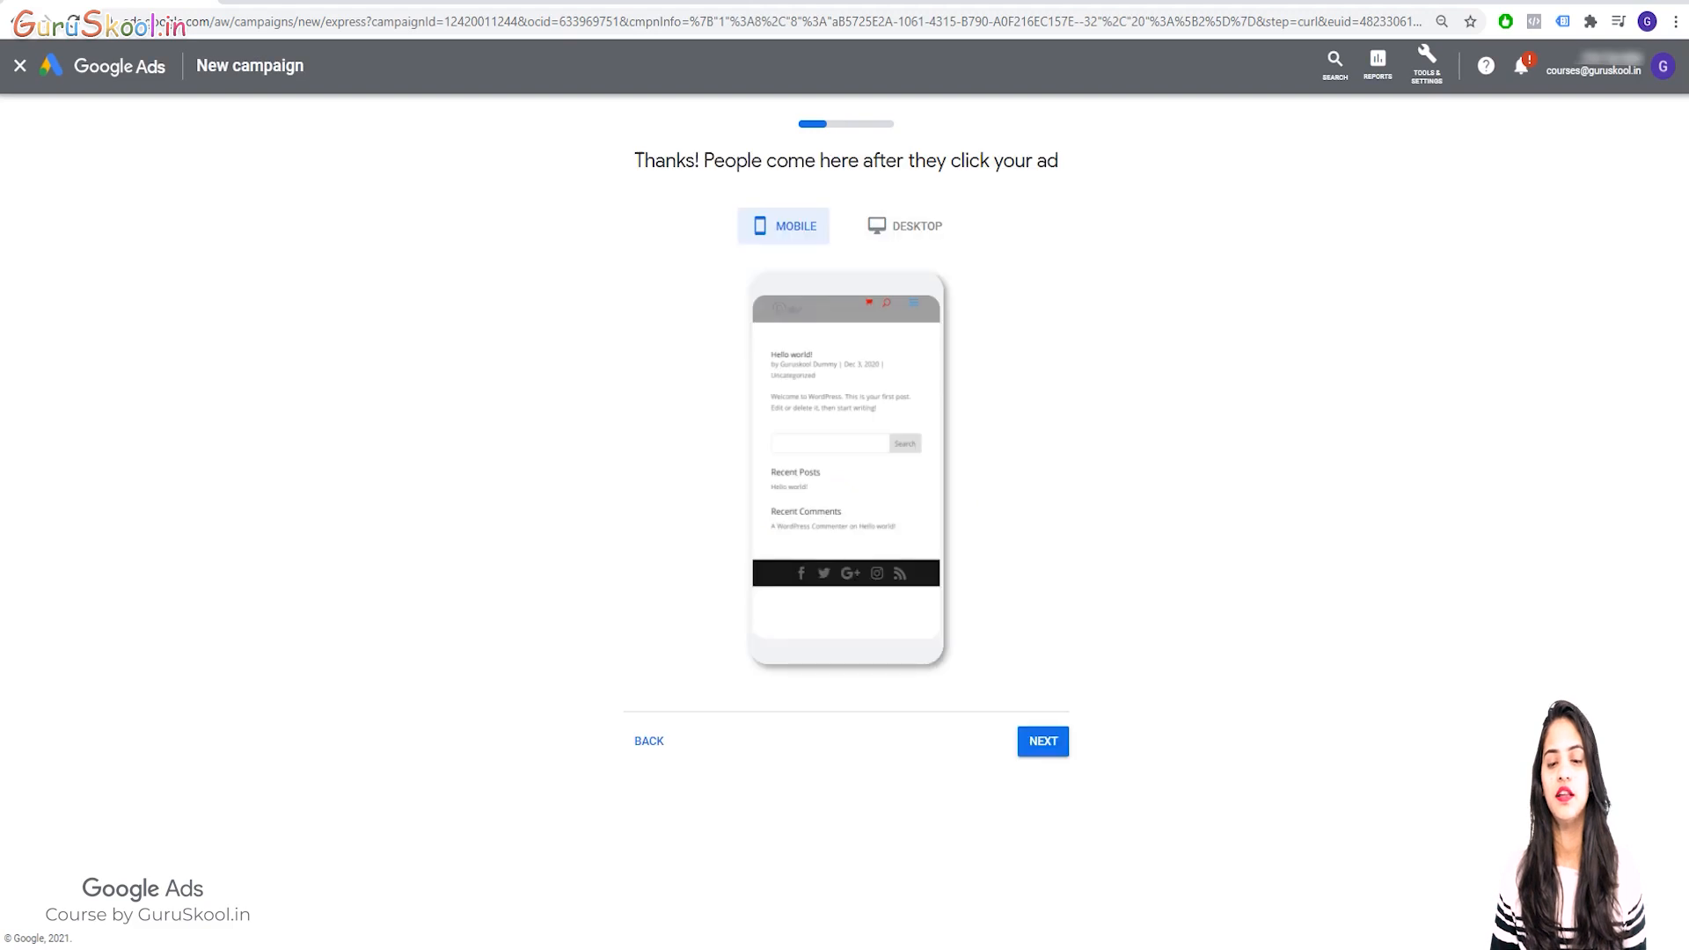
click(904, 226)
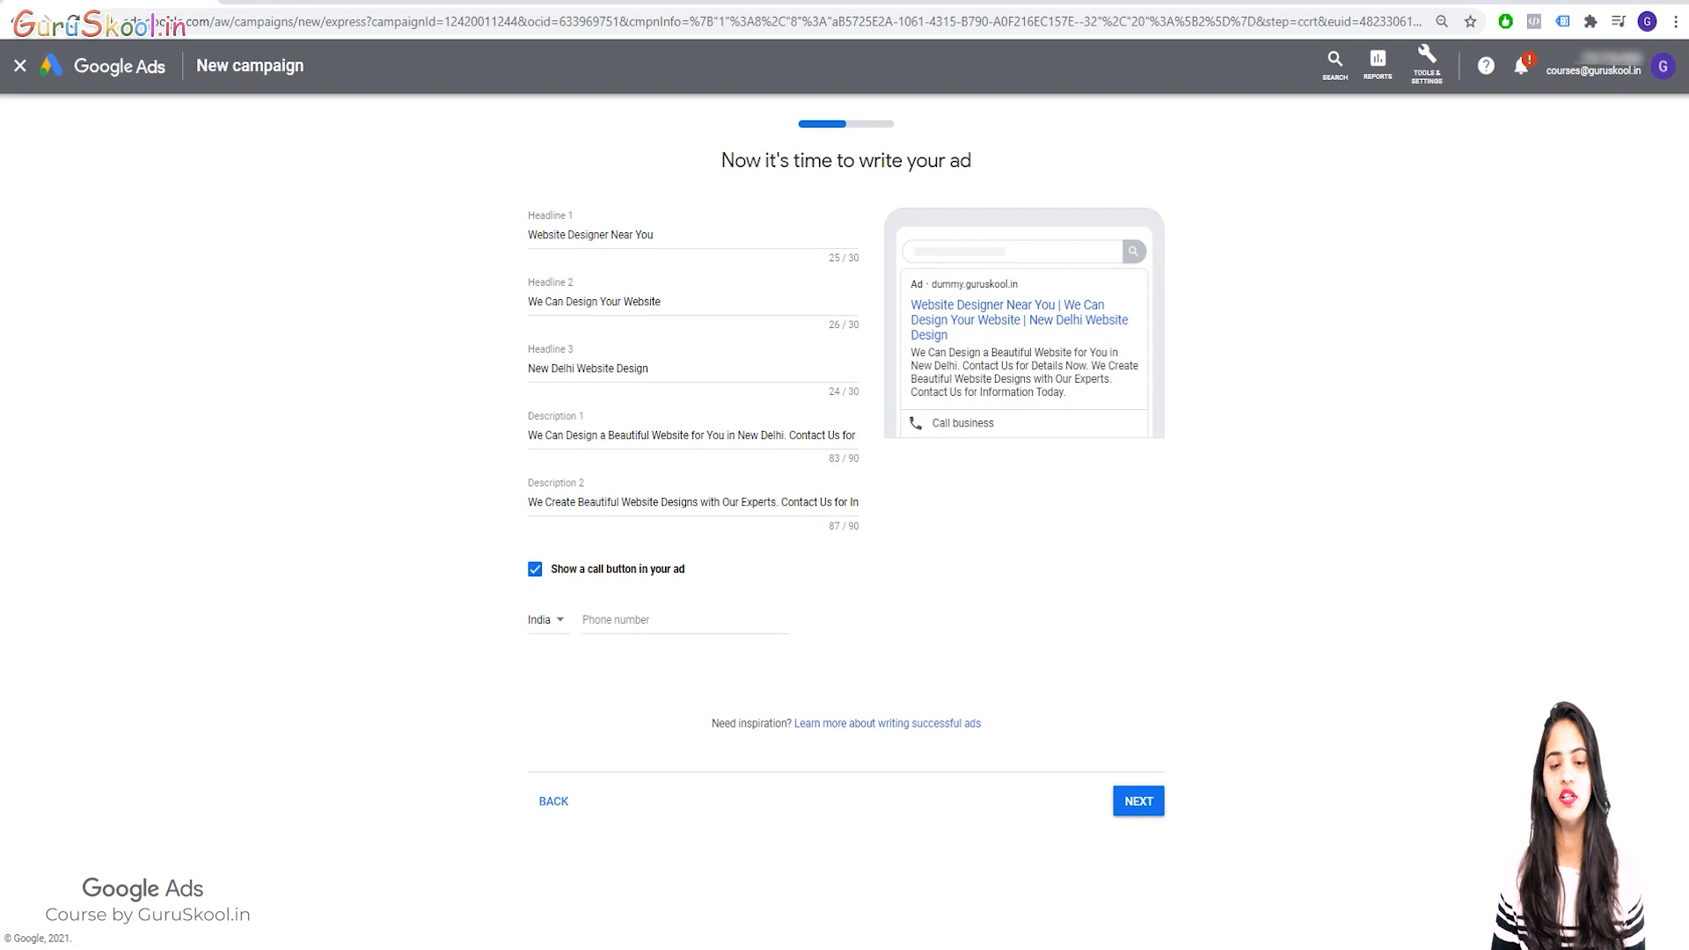
Enter the phone number for the ad's call button and submit the suggested ad text.
click(684, 620)
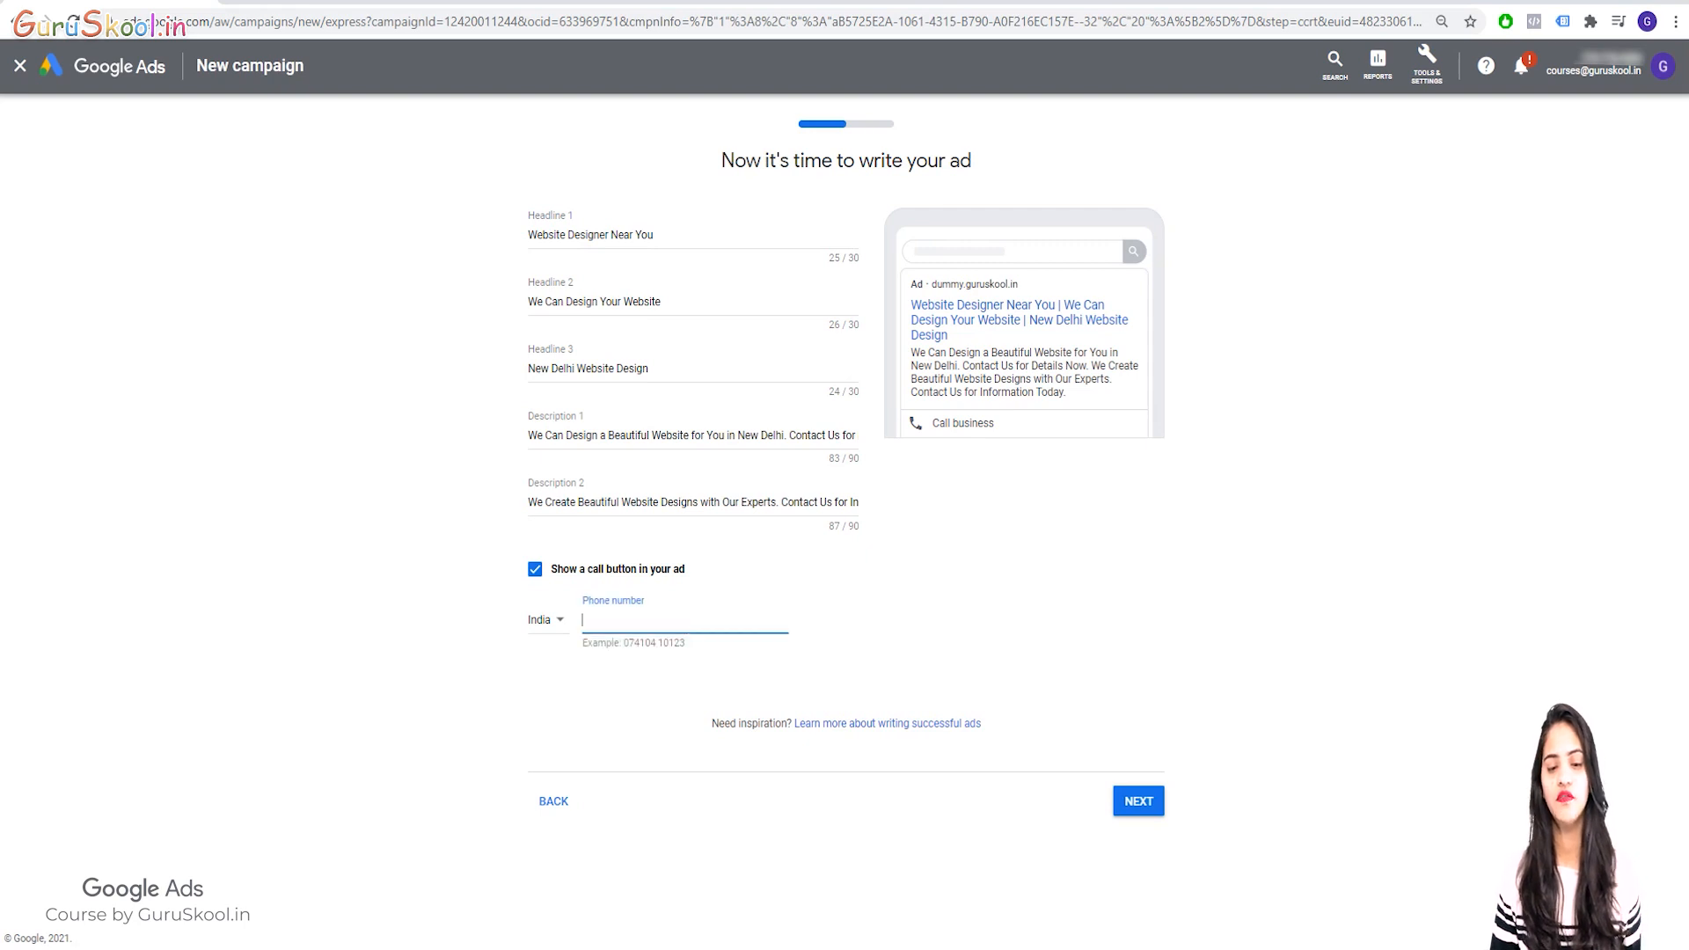
text(789456123)
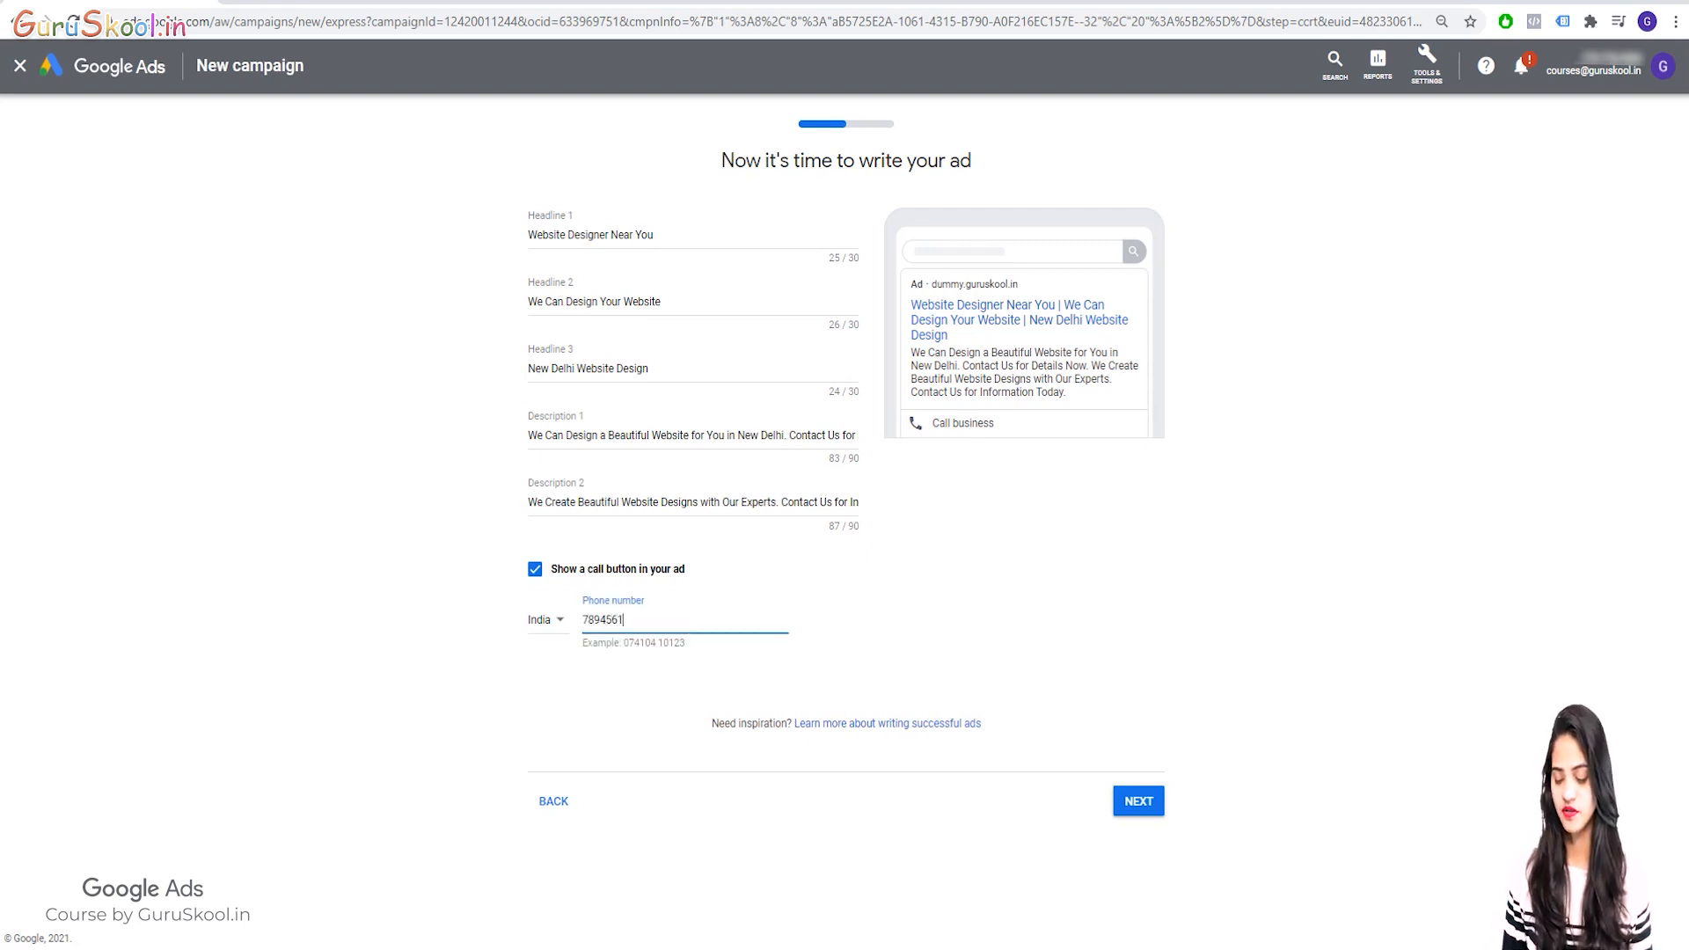
text(0)
click(1139, 801)
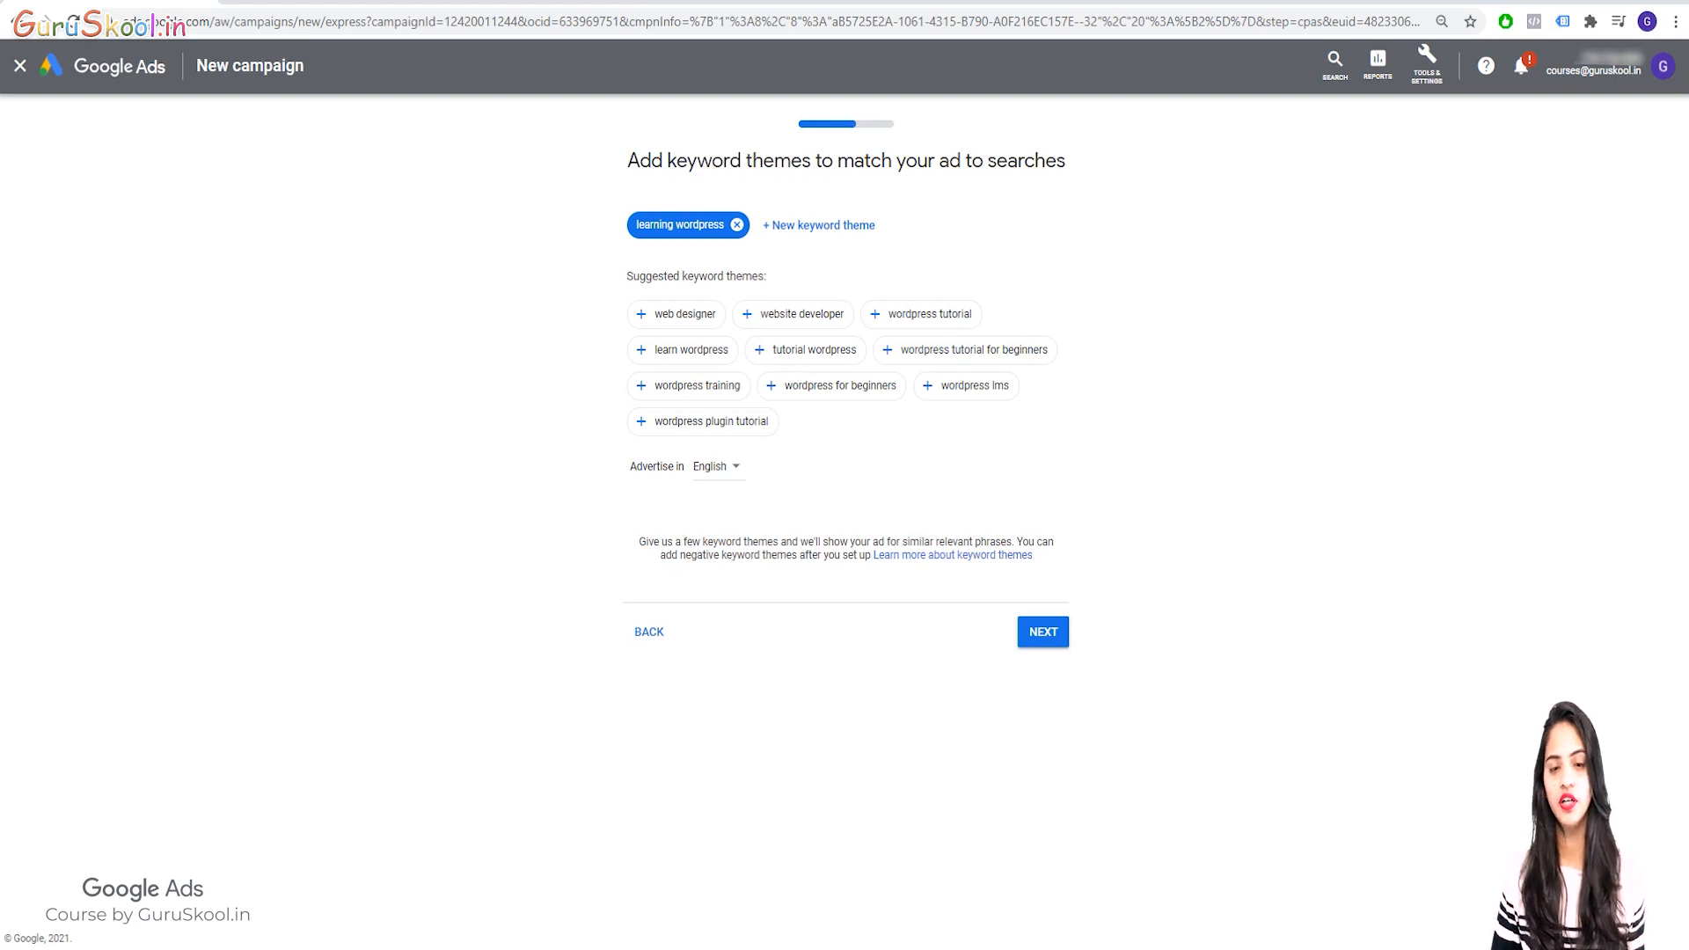
Accept the learning wordpress keyword theme and the 25 km advertising radius around the business address.
click(1043, 631)
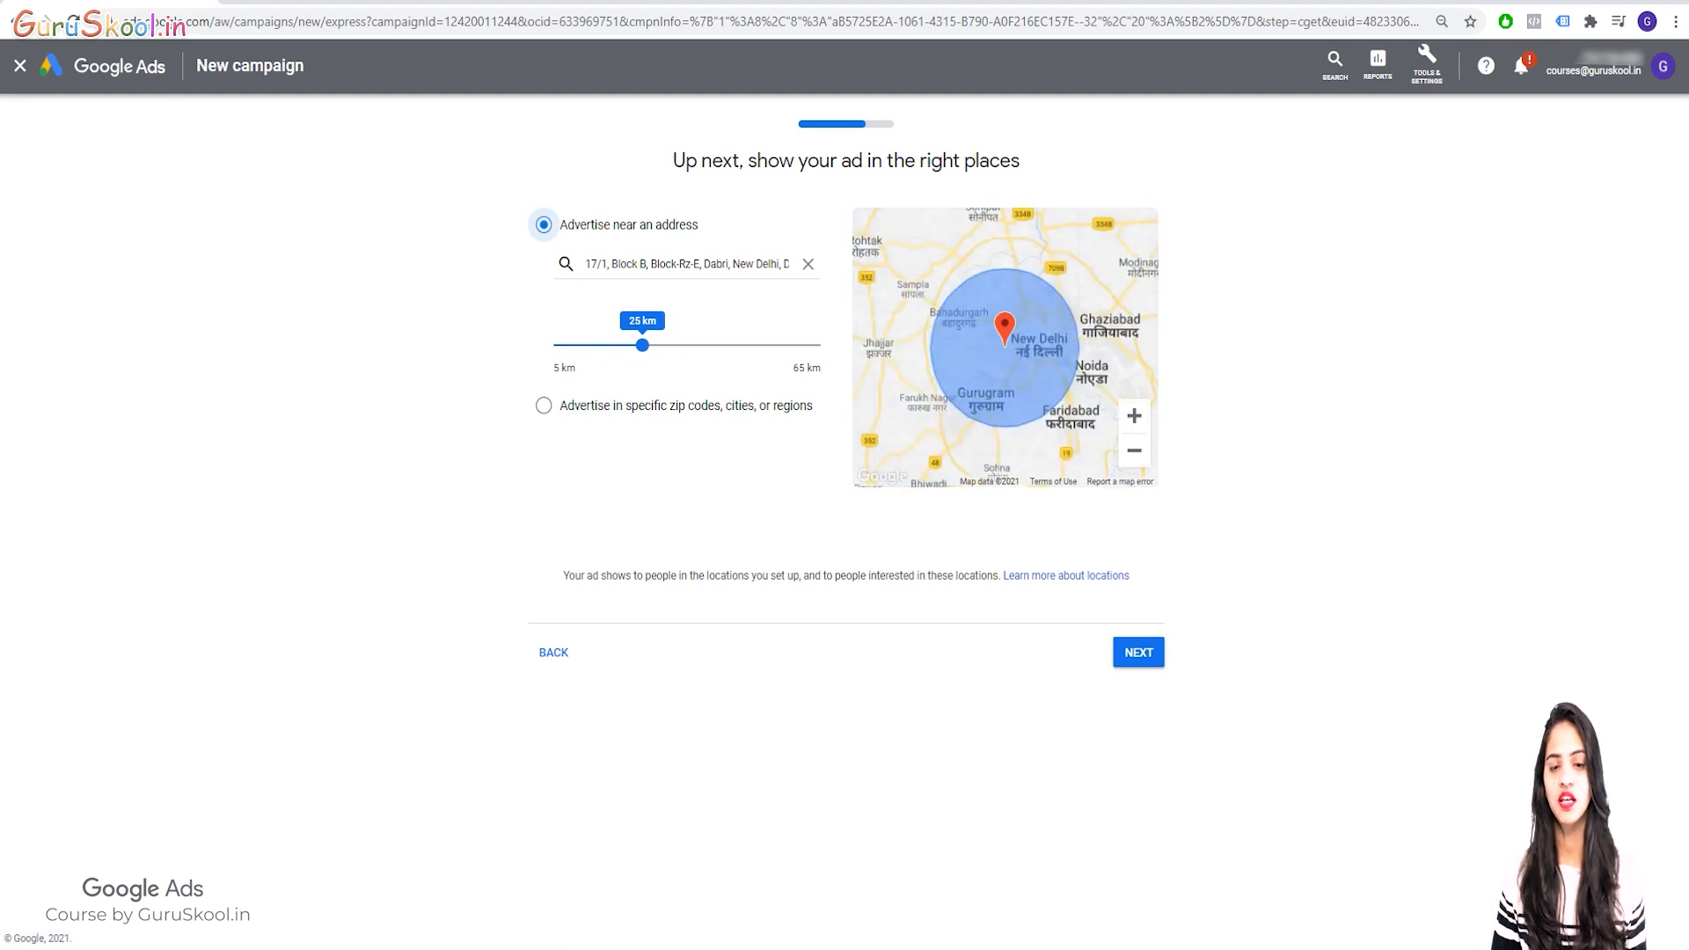
click(1138, 651)
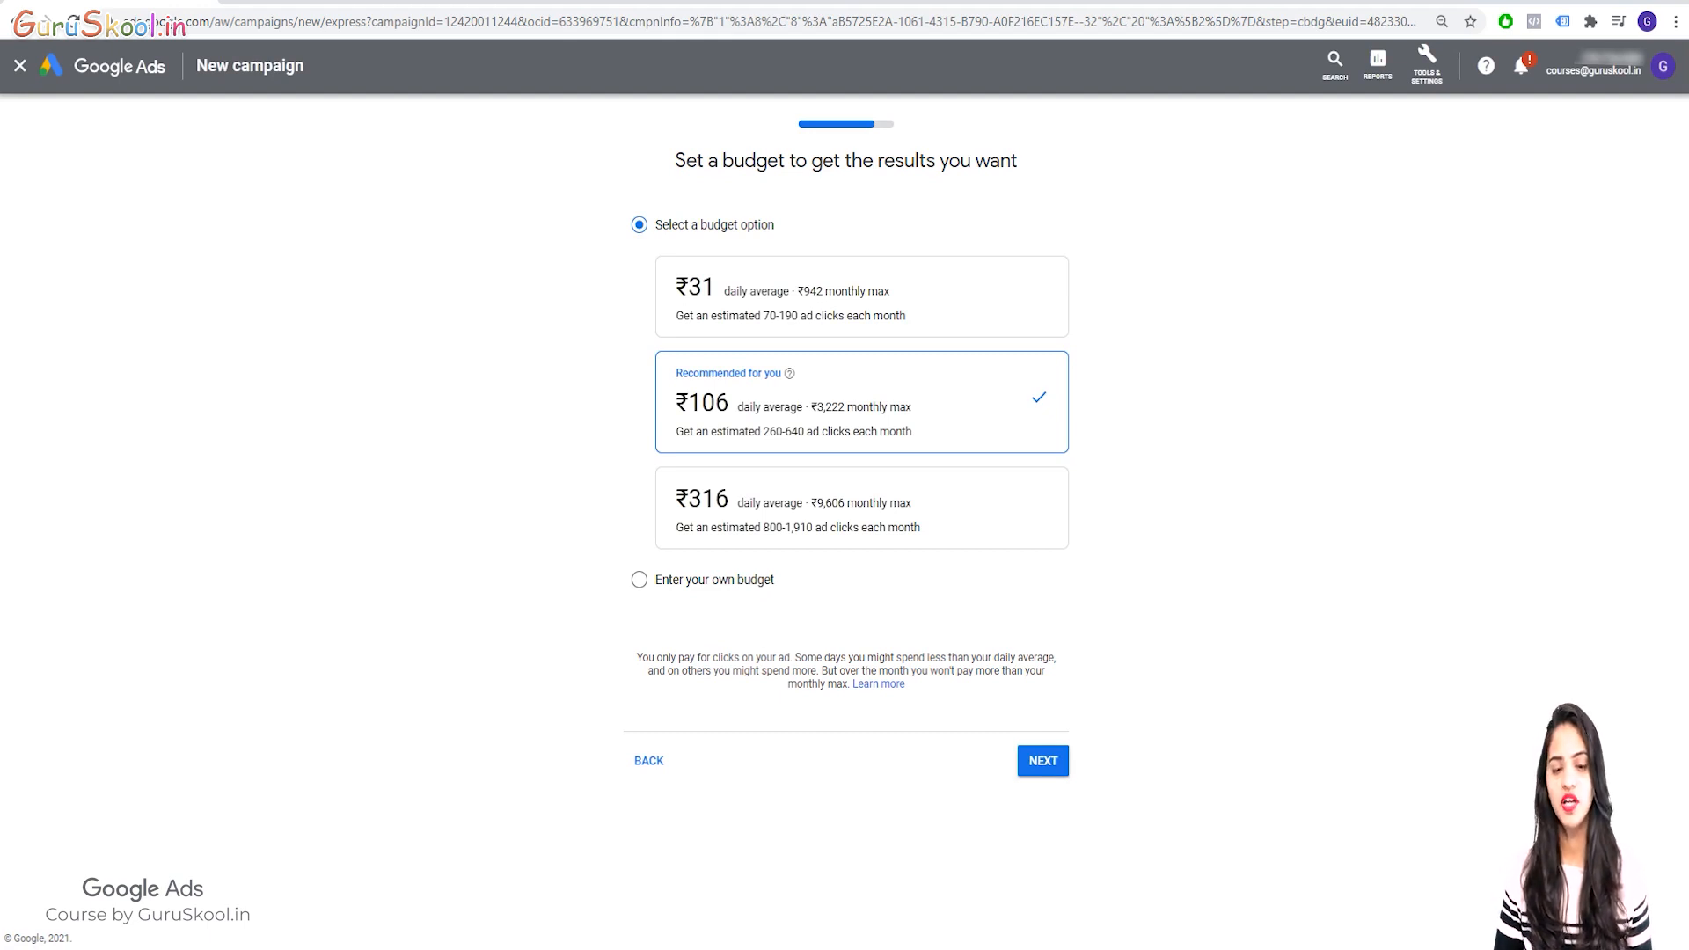
Enter an own budget of ₹100 daily average and accept the campaign review.
click(639, 579)
click(715, 306)
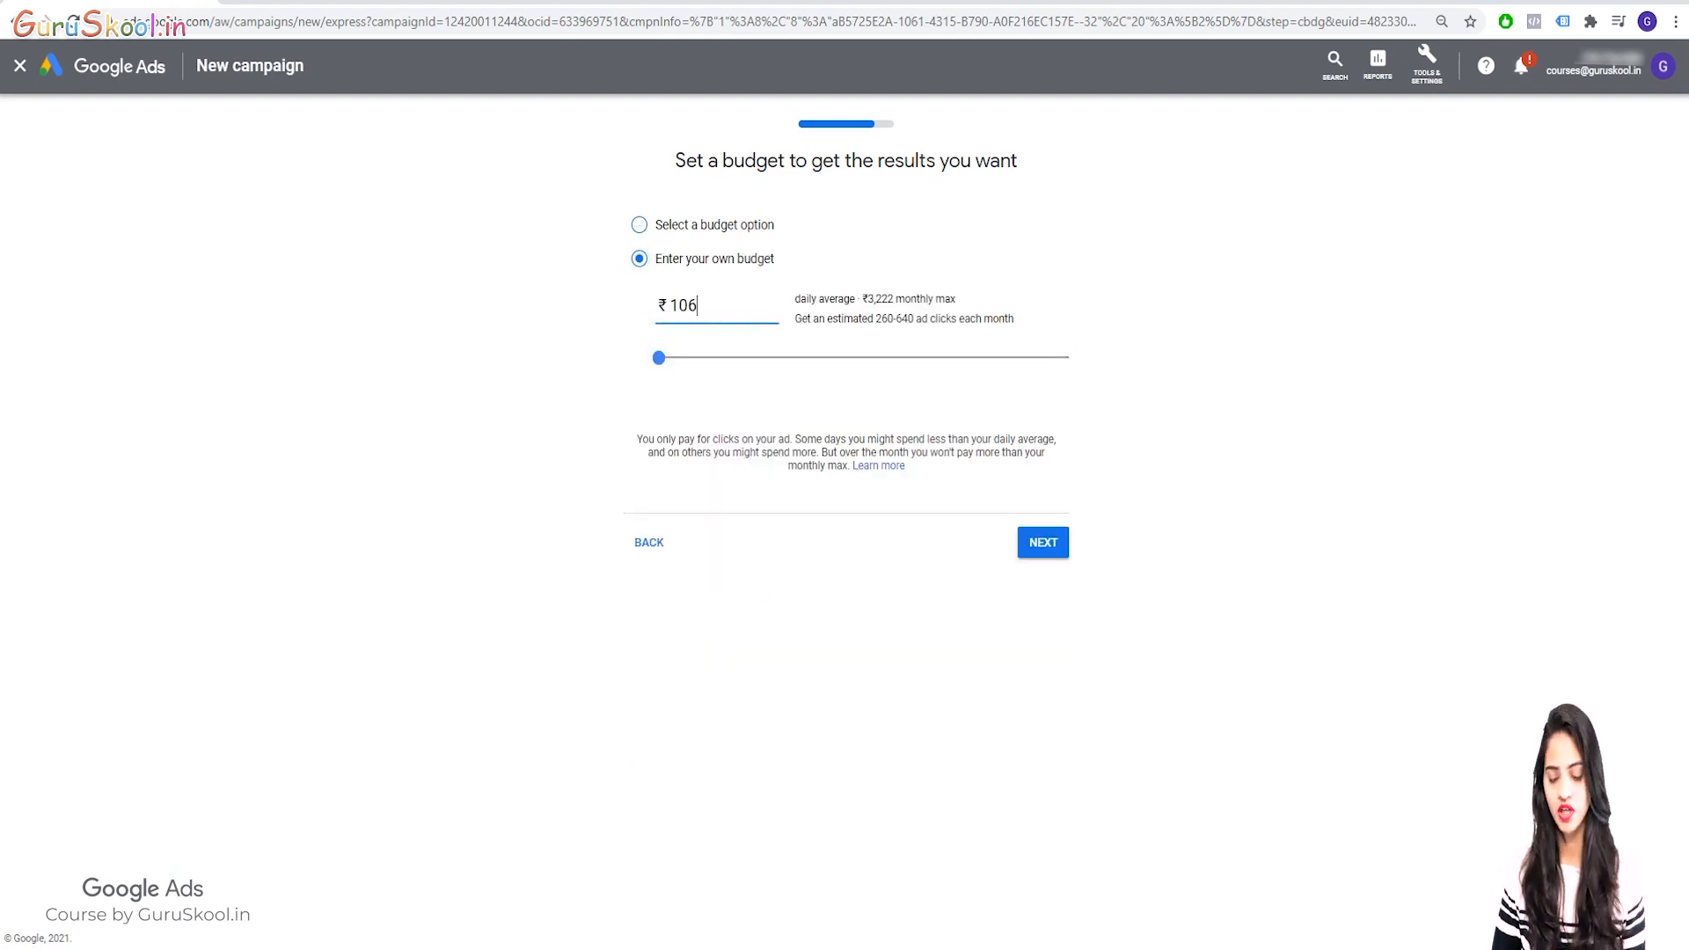
key(BackSpace)
text(0)
click(1043, 542)
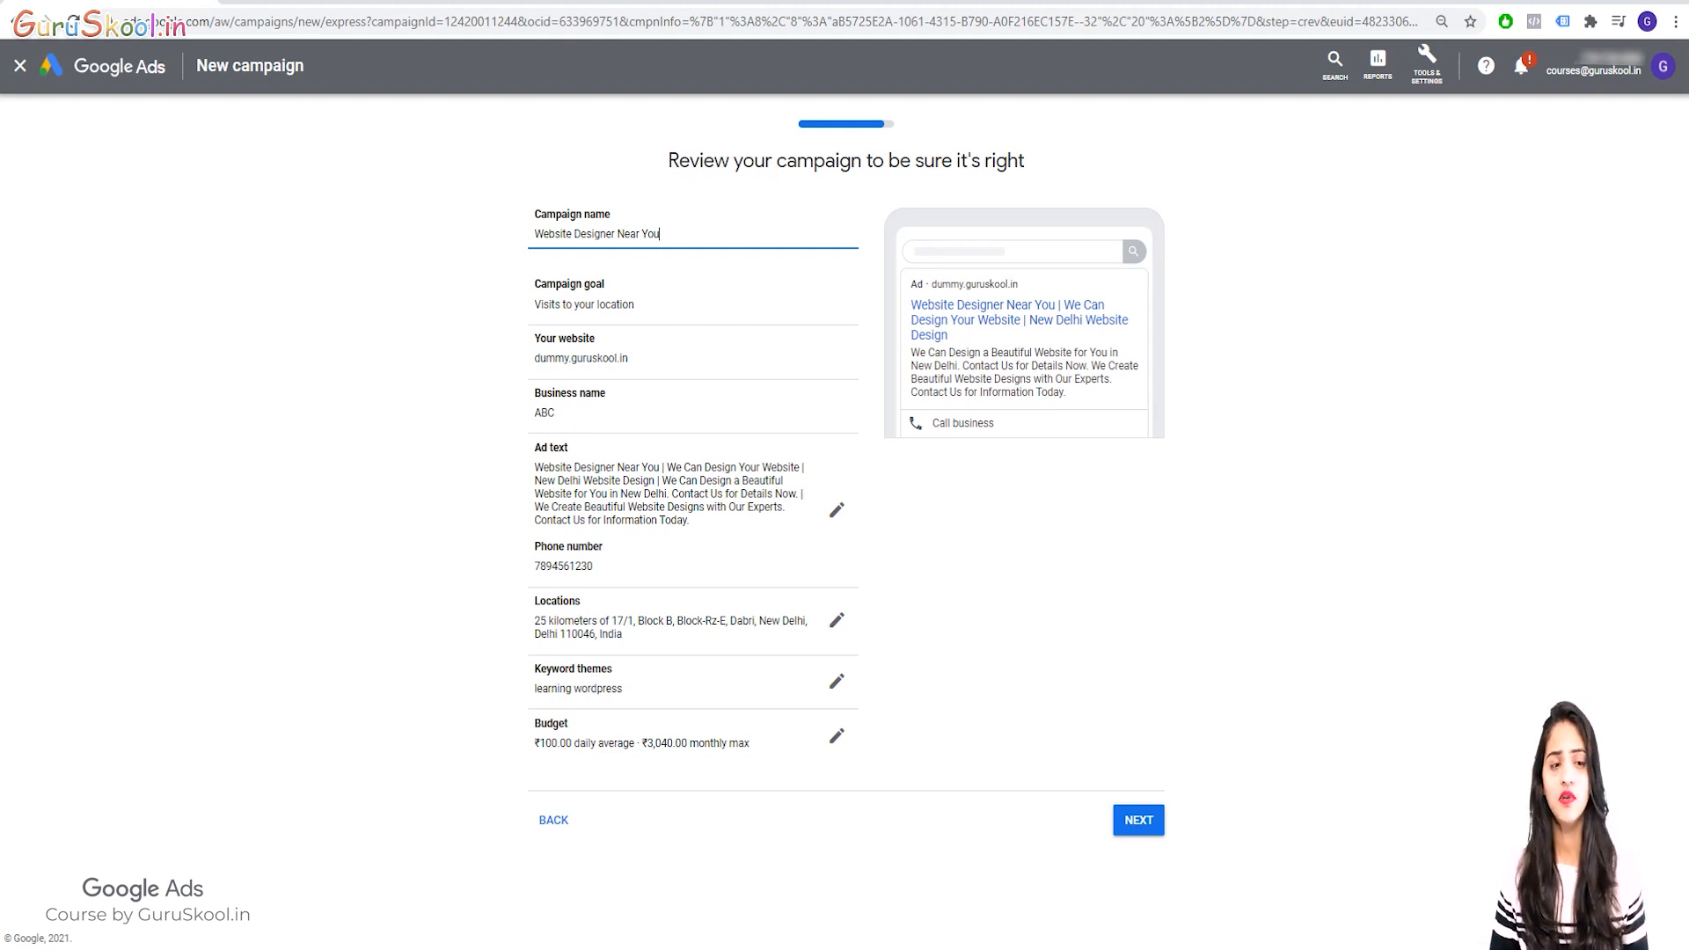
click(1138, 819)
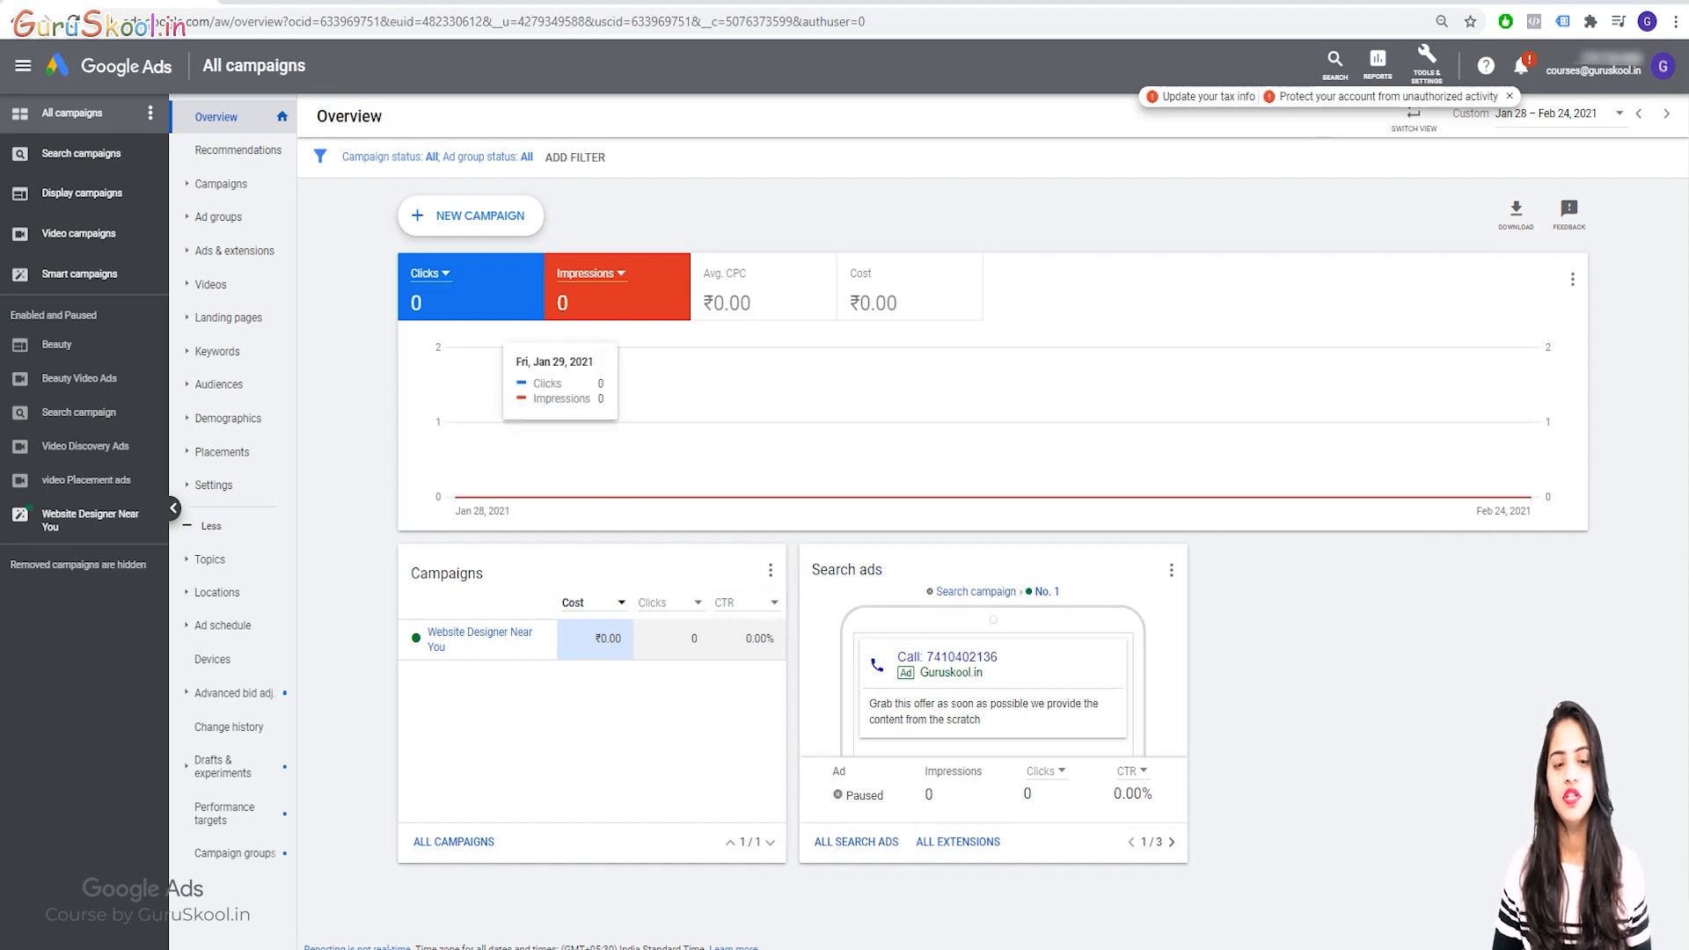
Start another campaign without a goal's guidance, of type Smart and aimed at actions on the website.
click(471, 215)
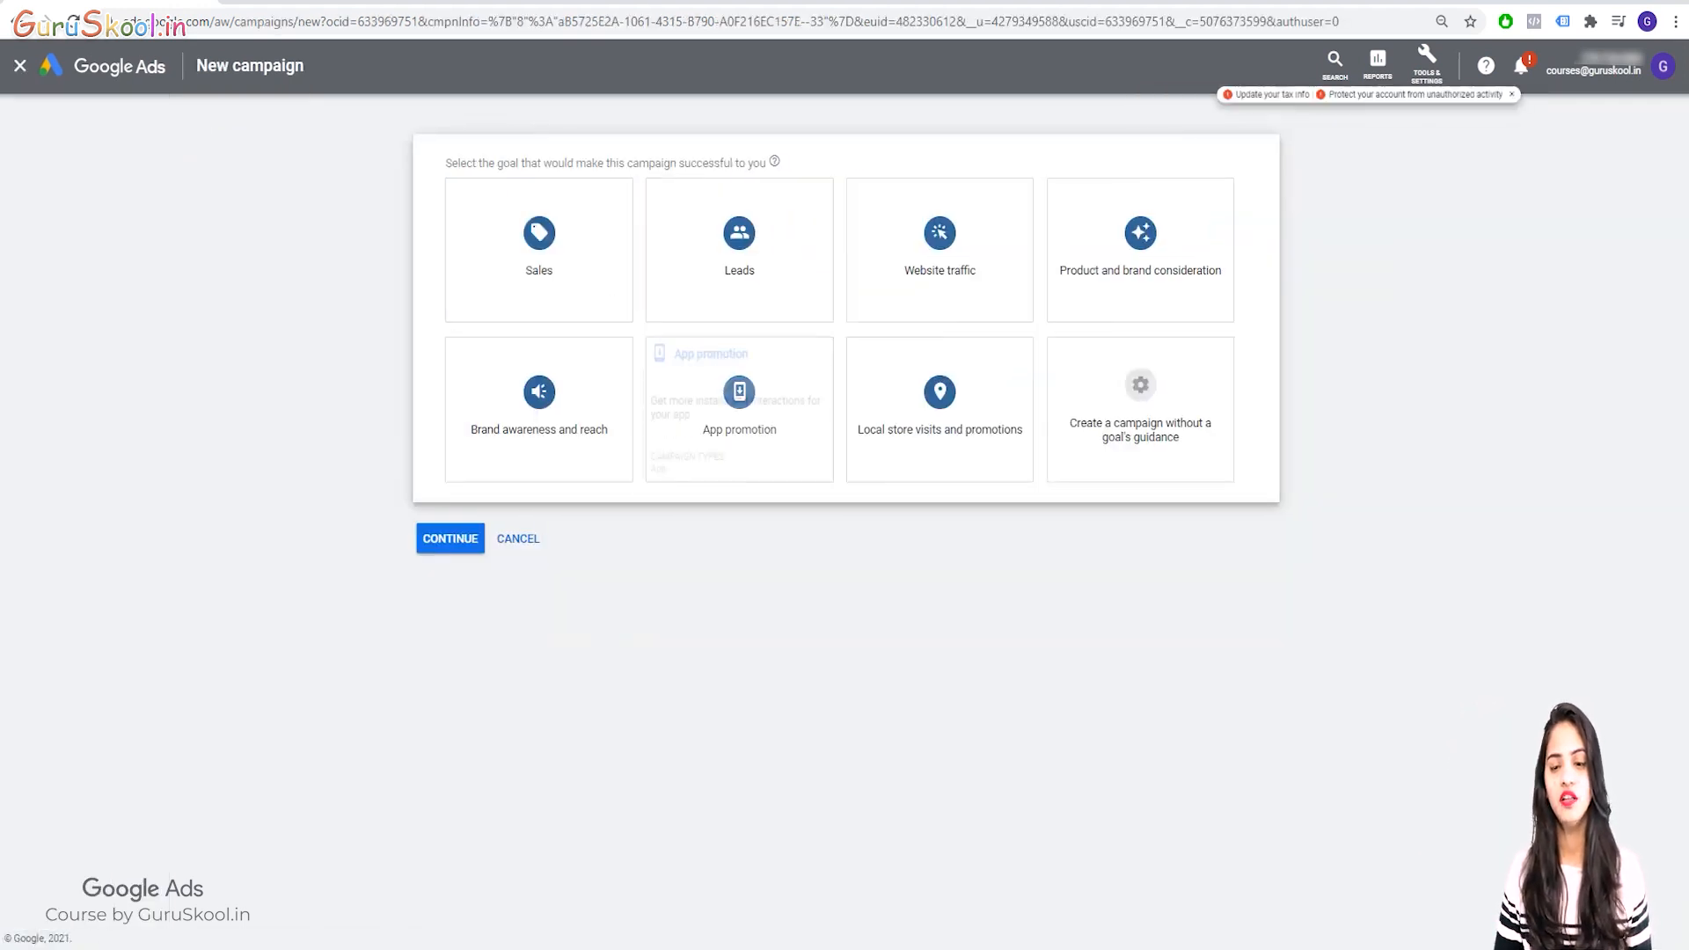
click(1139, 410)
click(536, 721)
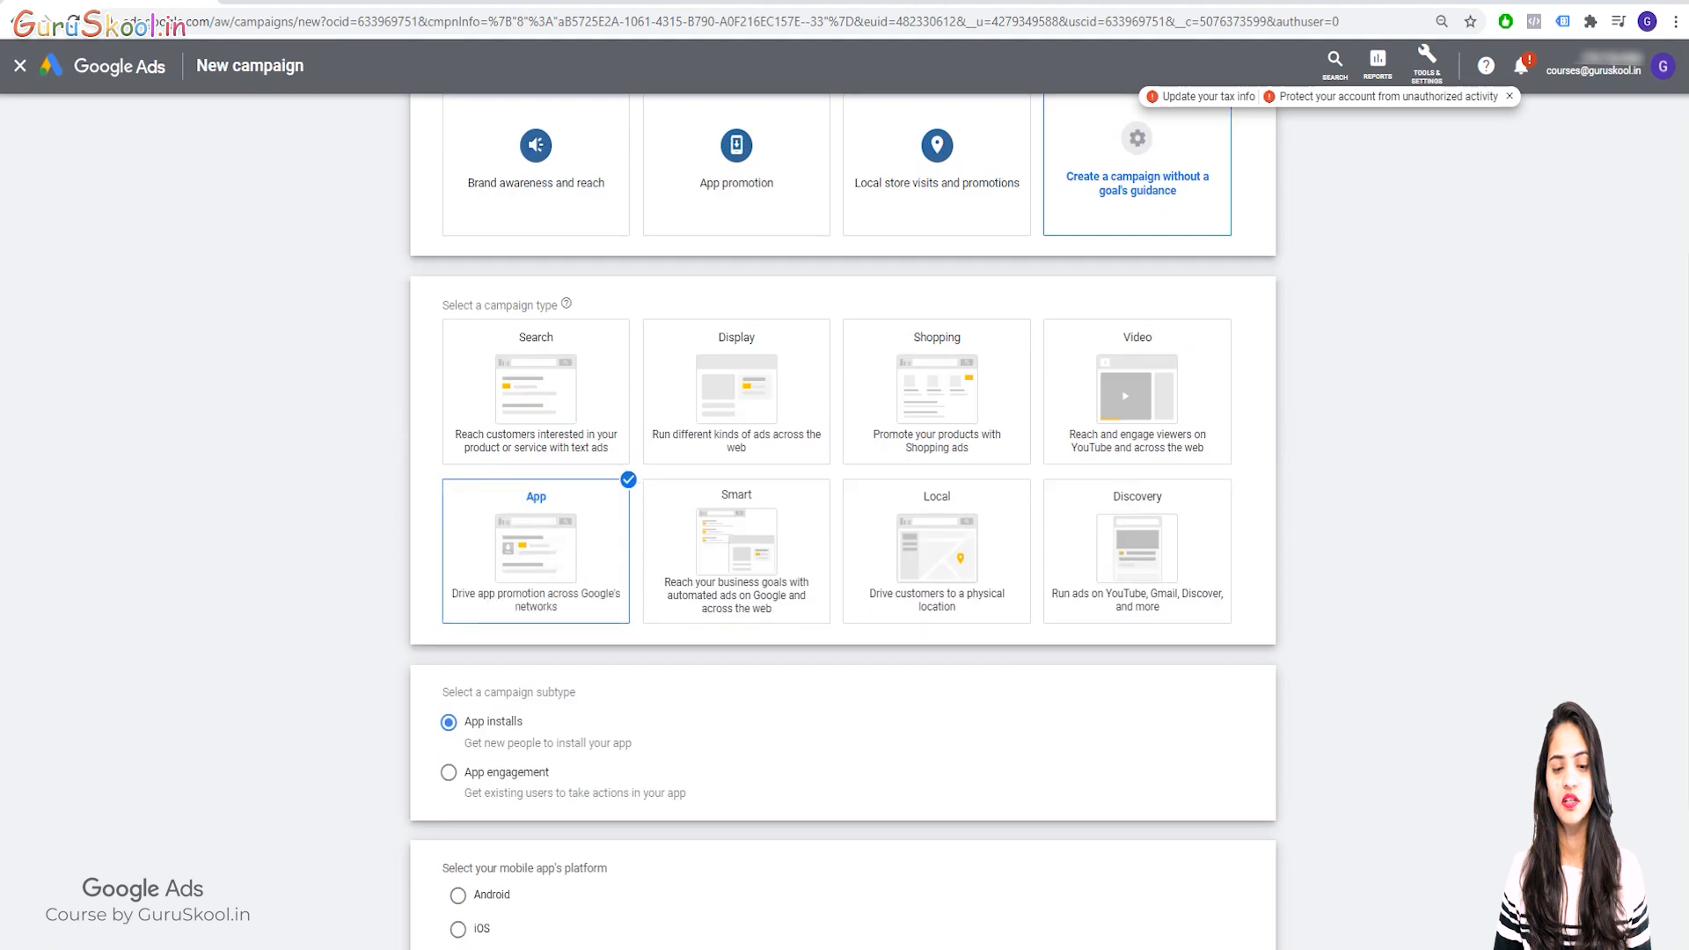
click(736, 563)
click(458, 786)
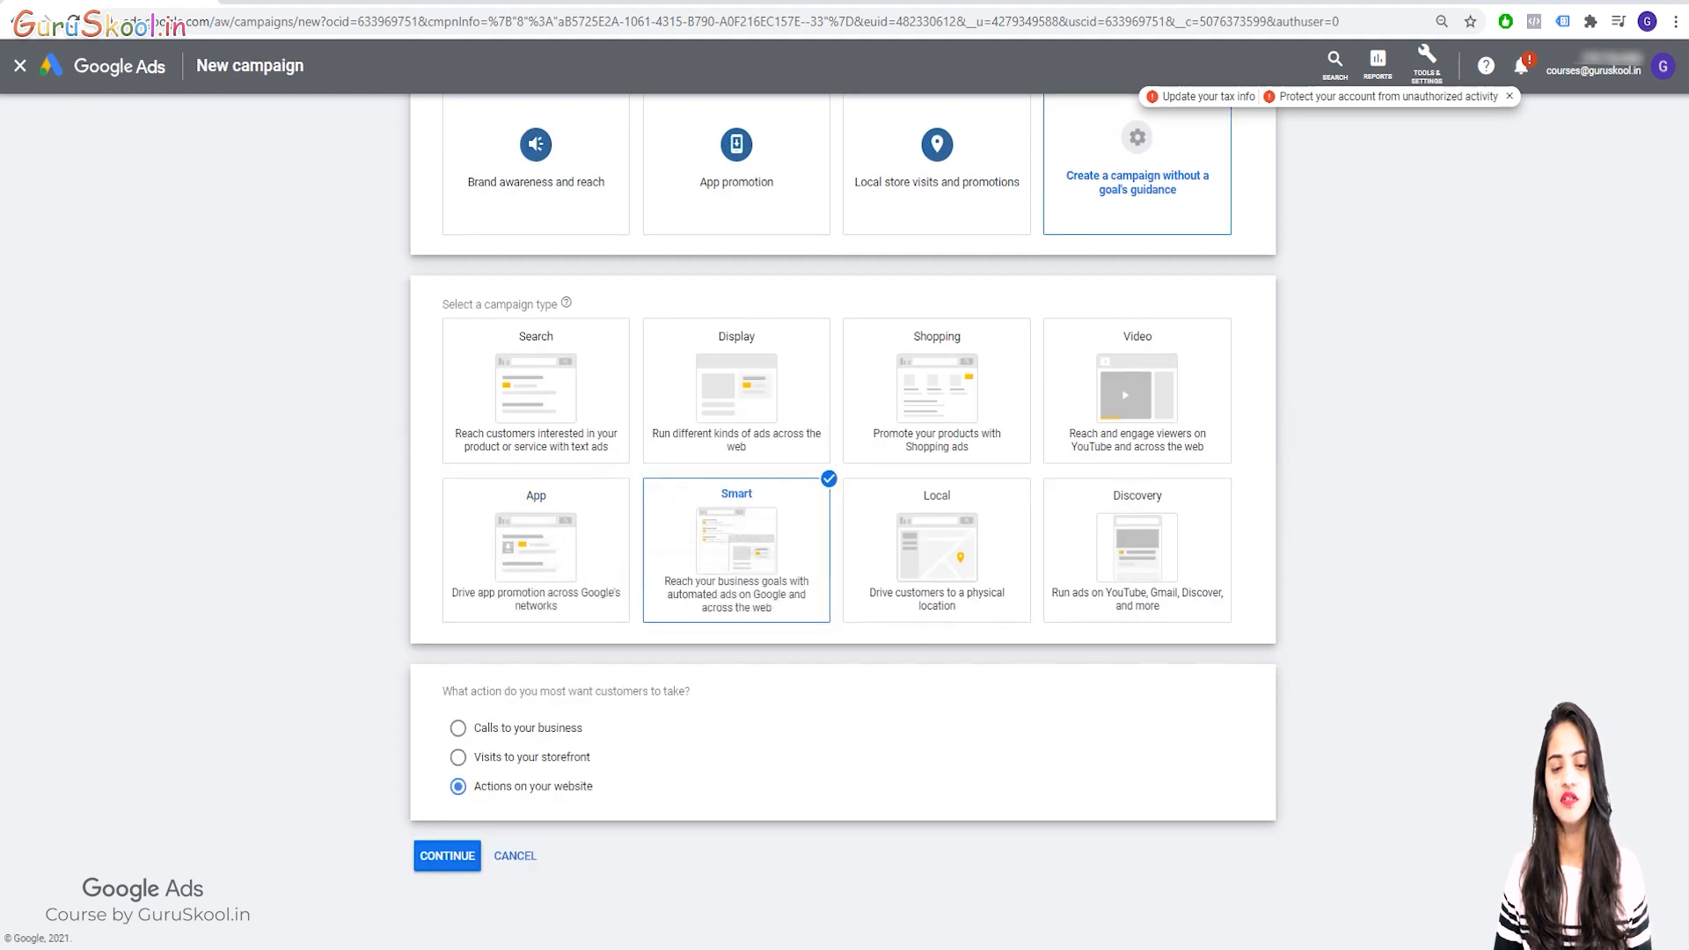
click(447, 854)
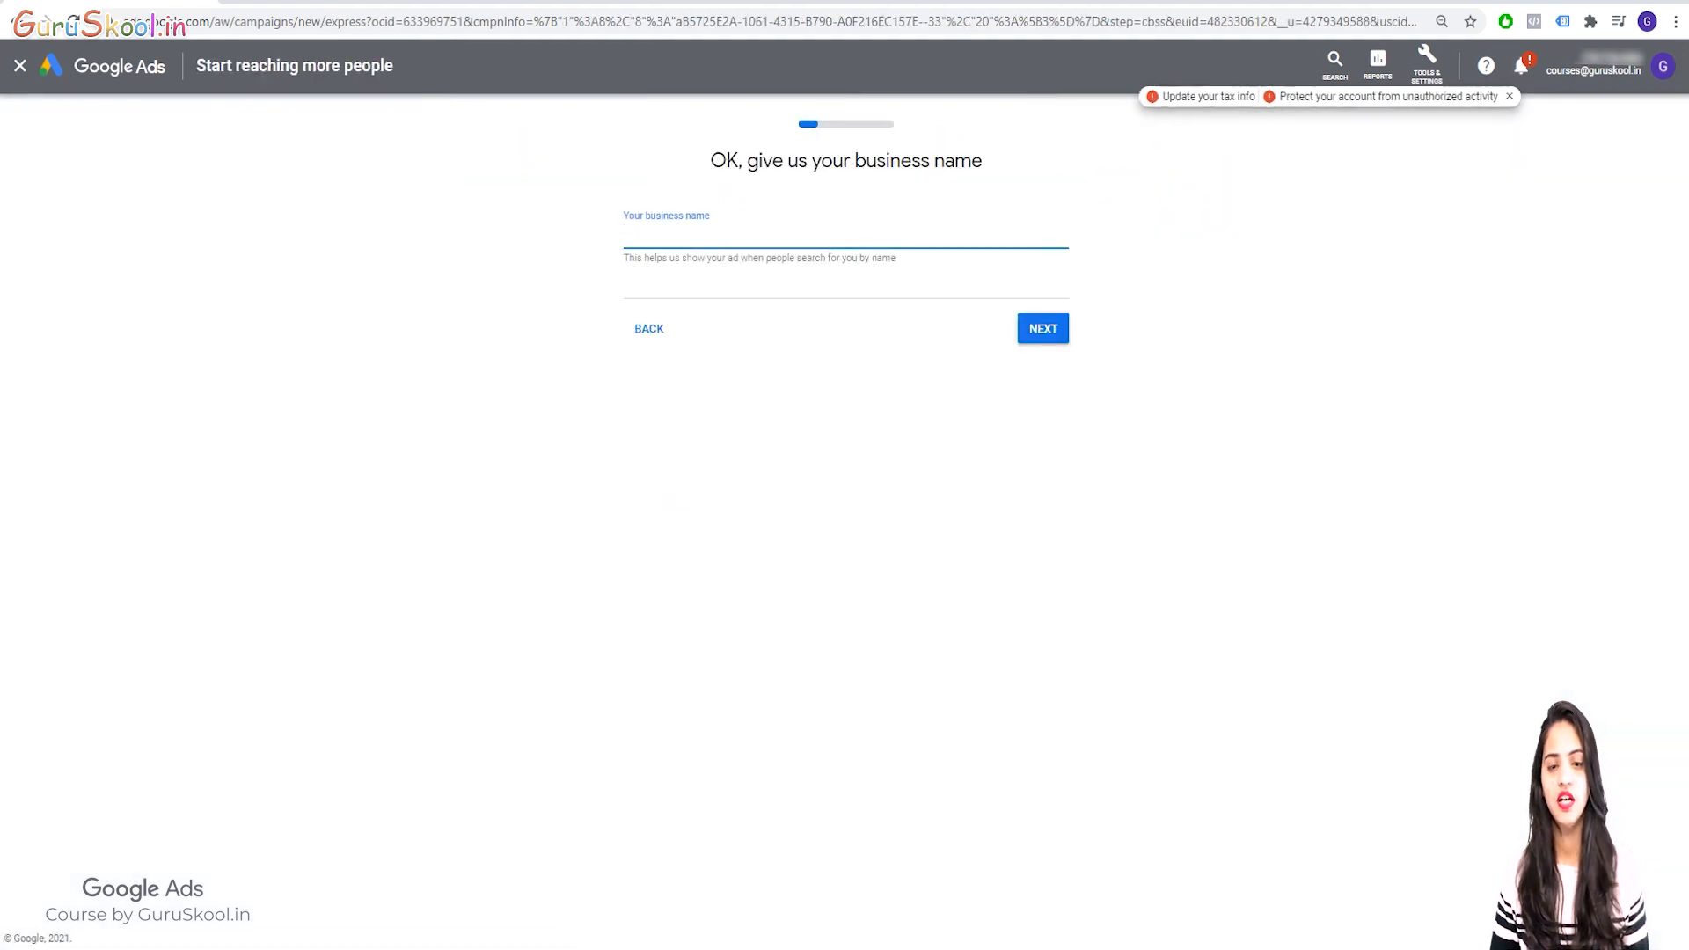
Submit ABC as the business name and dummy.guruskool.in as the website, and accept the landing page after viewing its desktop preview.
text(ABC)
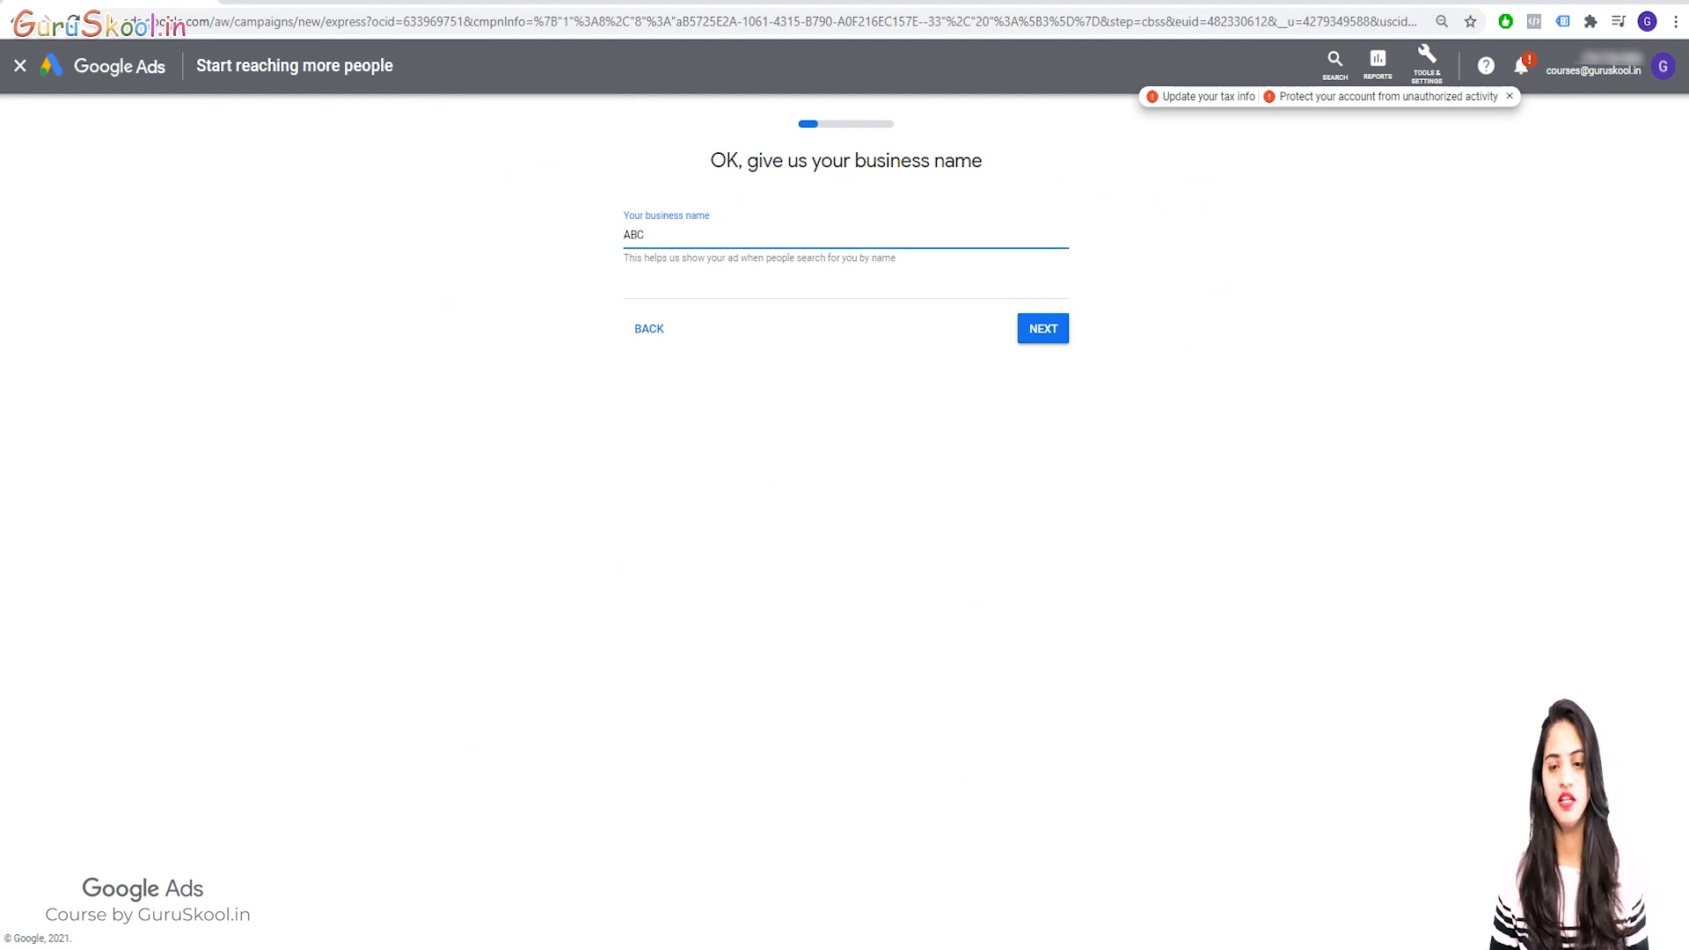
key(Return)
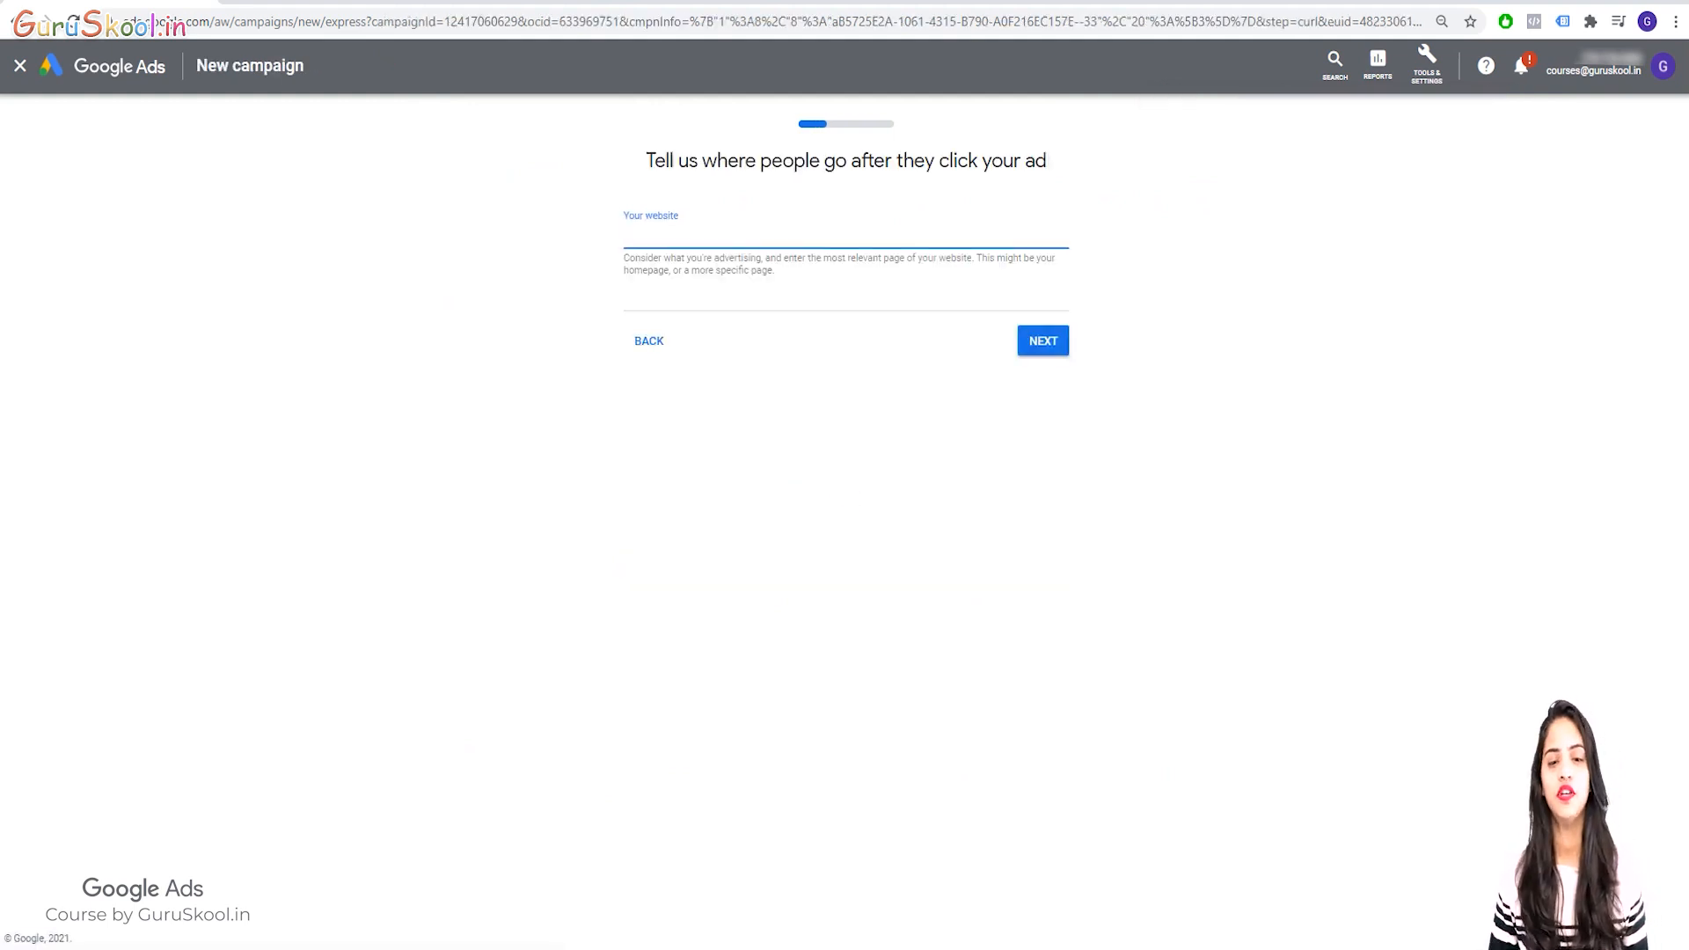
text(dummy)
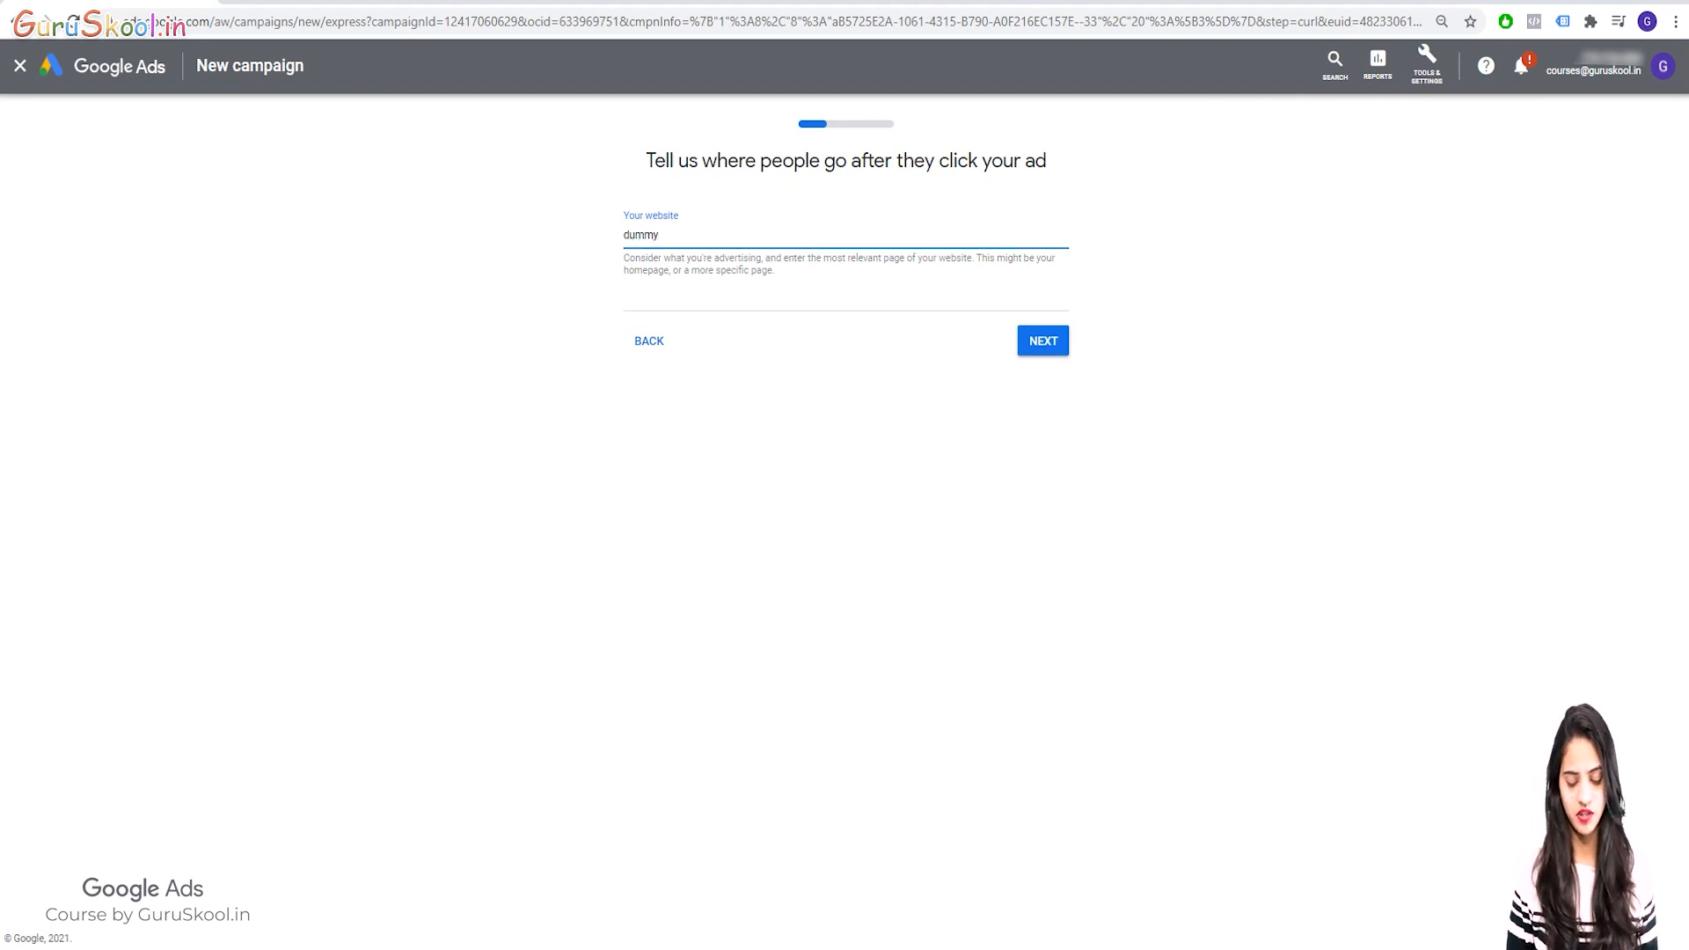
text(.gurusk)
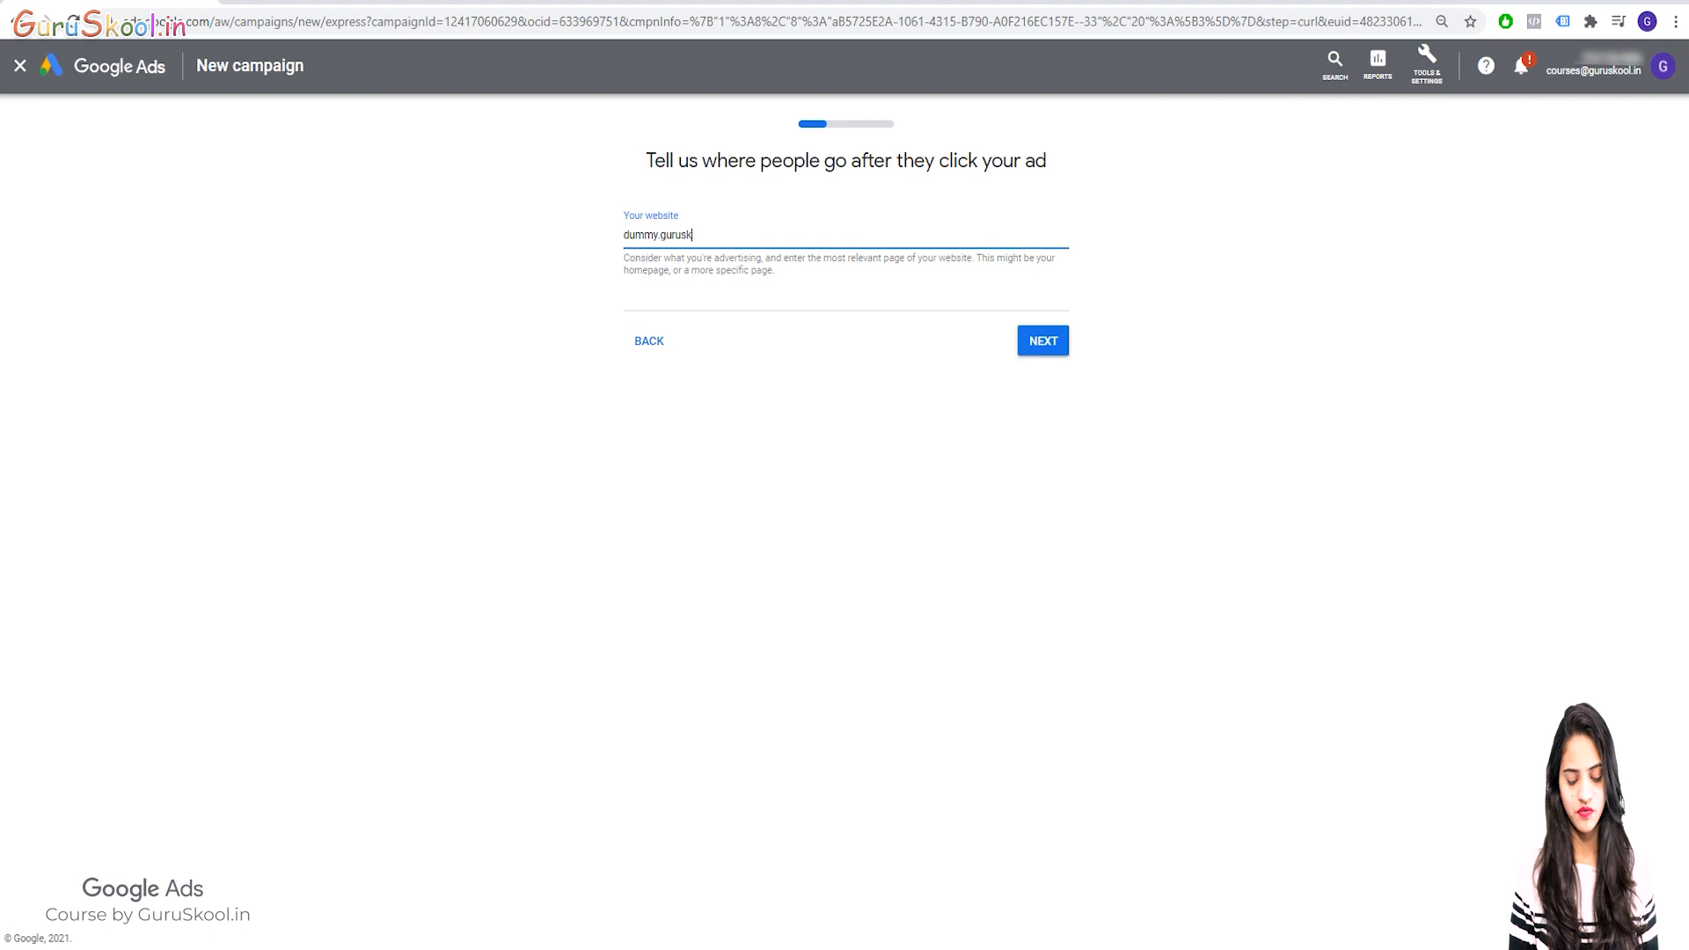
text(ool.in)
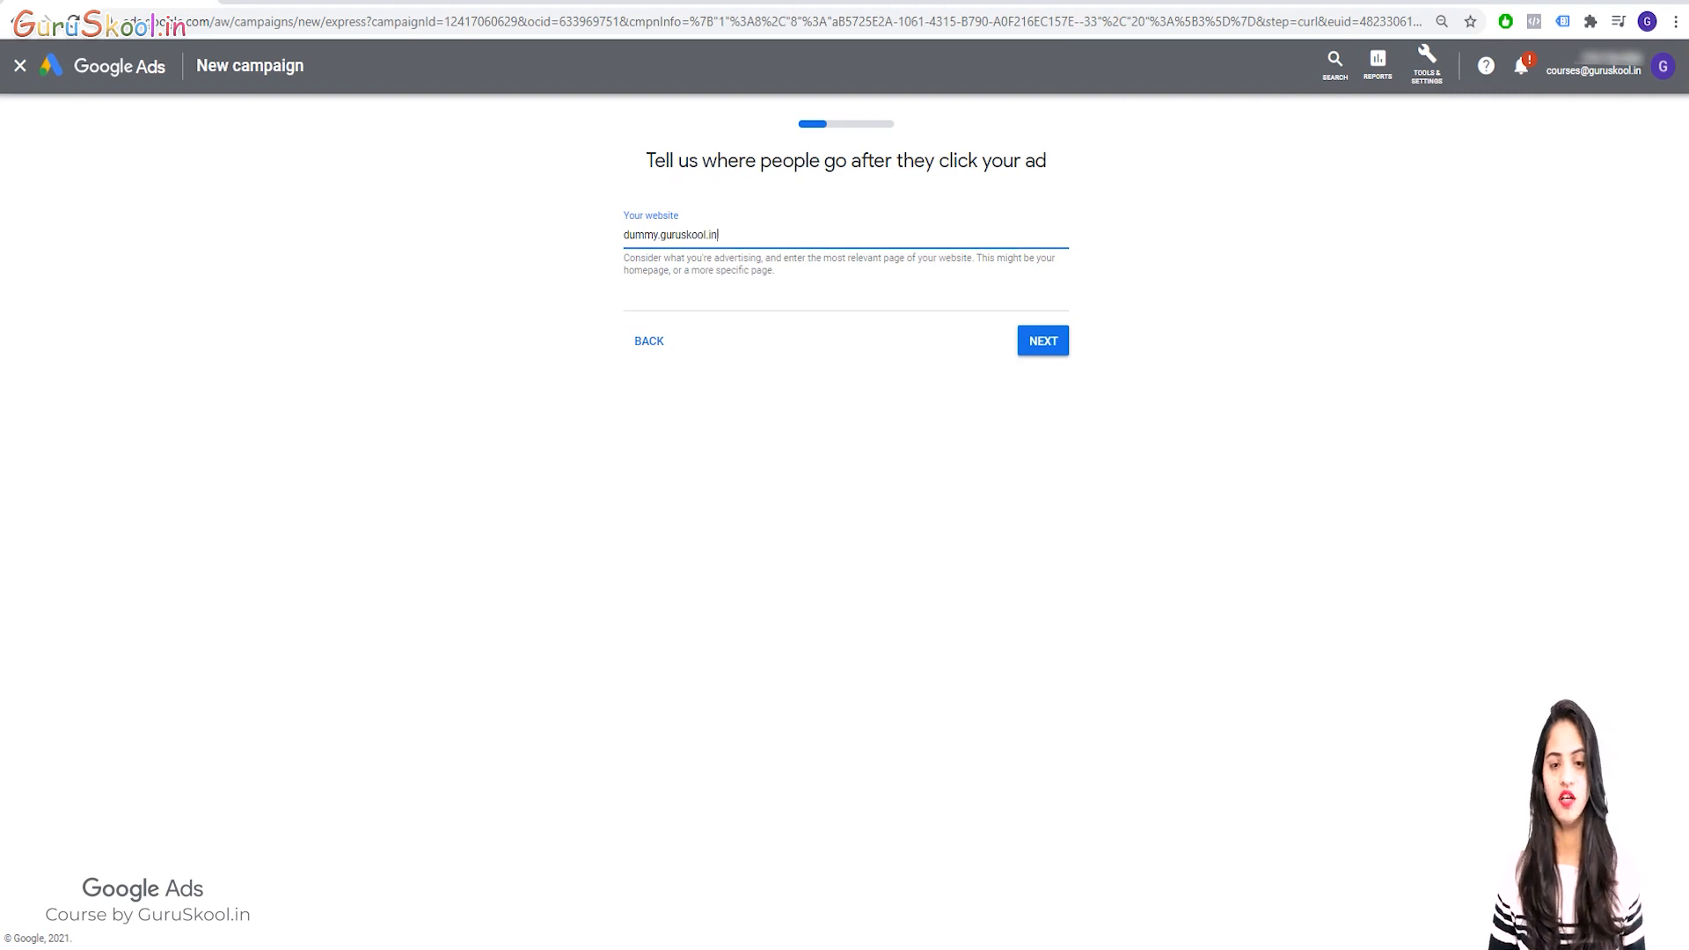
key(Return)
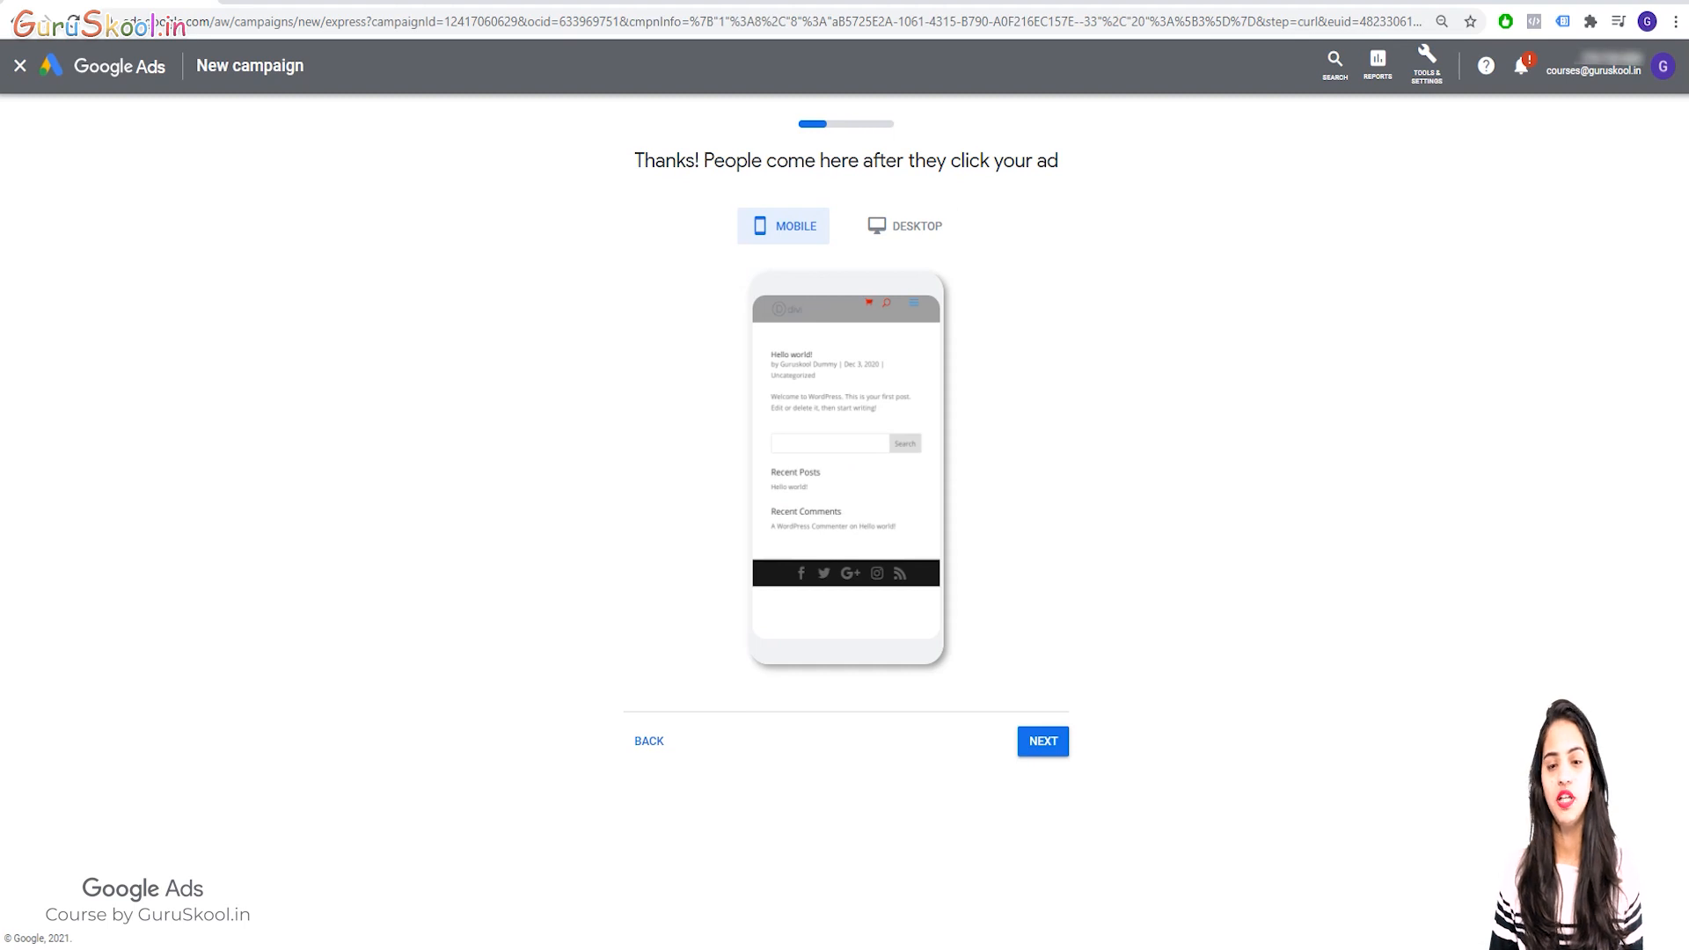
click(905, 226)
click(1043, 665)
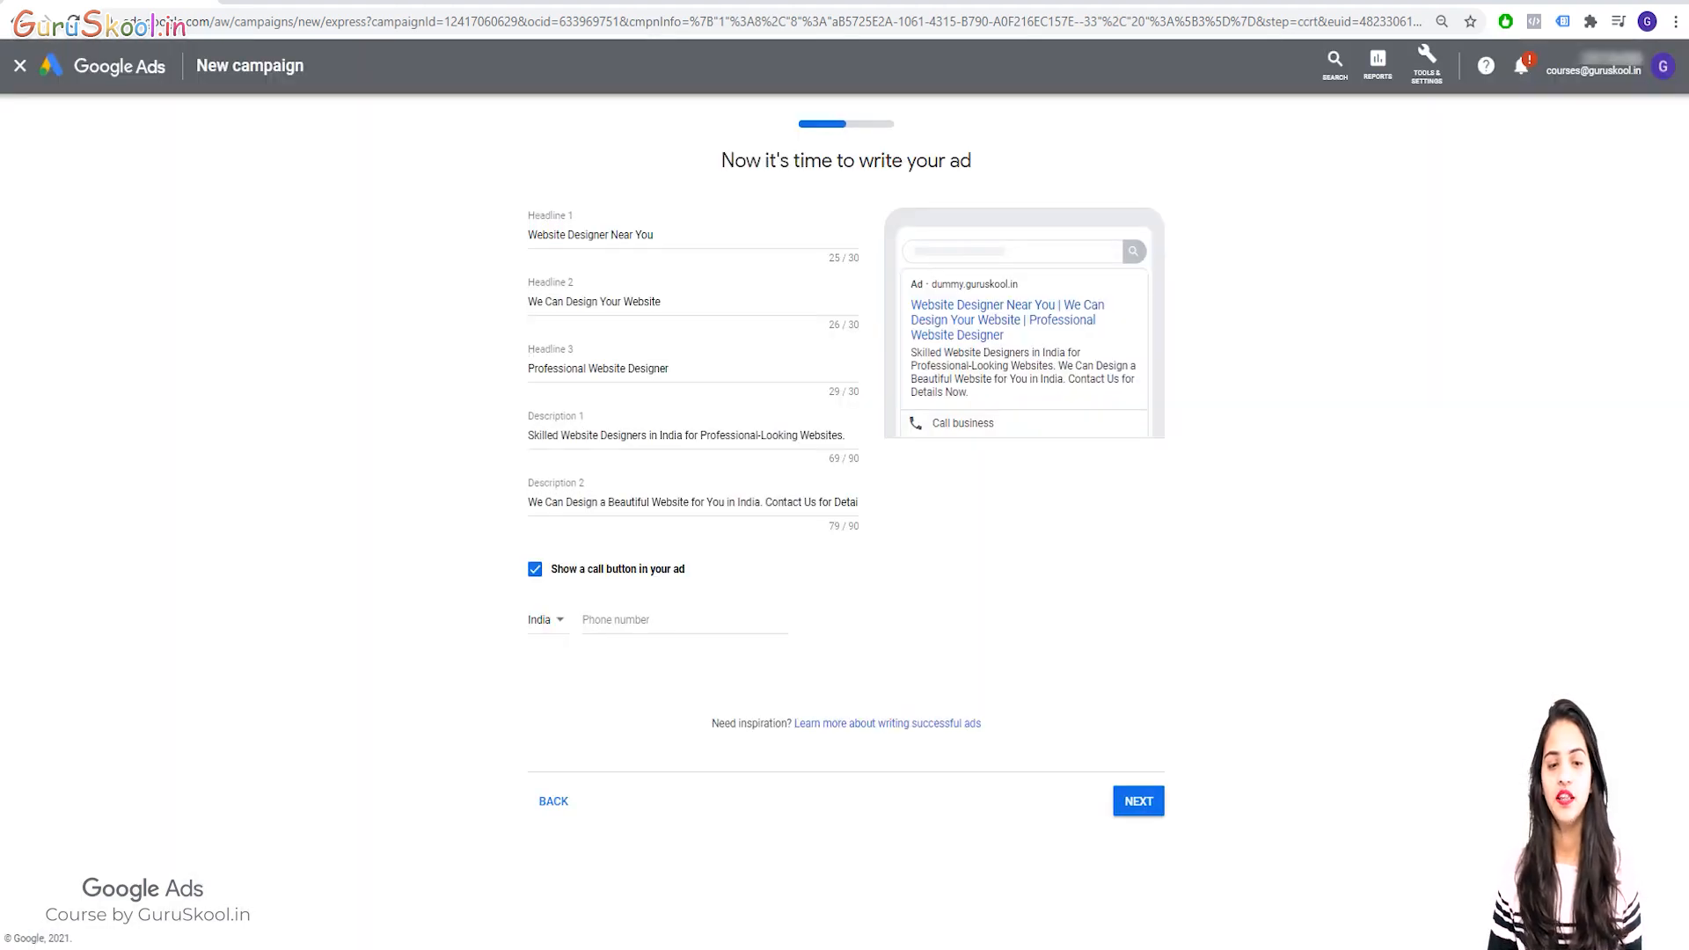
Enter the phone number for the ad, turn off showing a call button and submit the ad.
click(684, 620)
text(789)
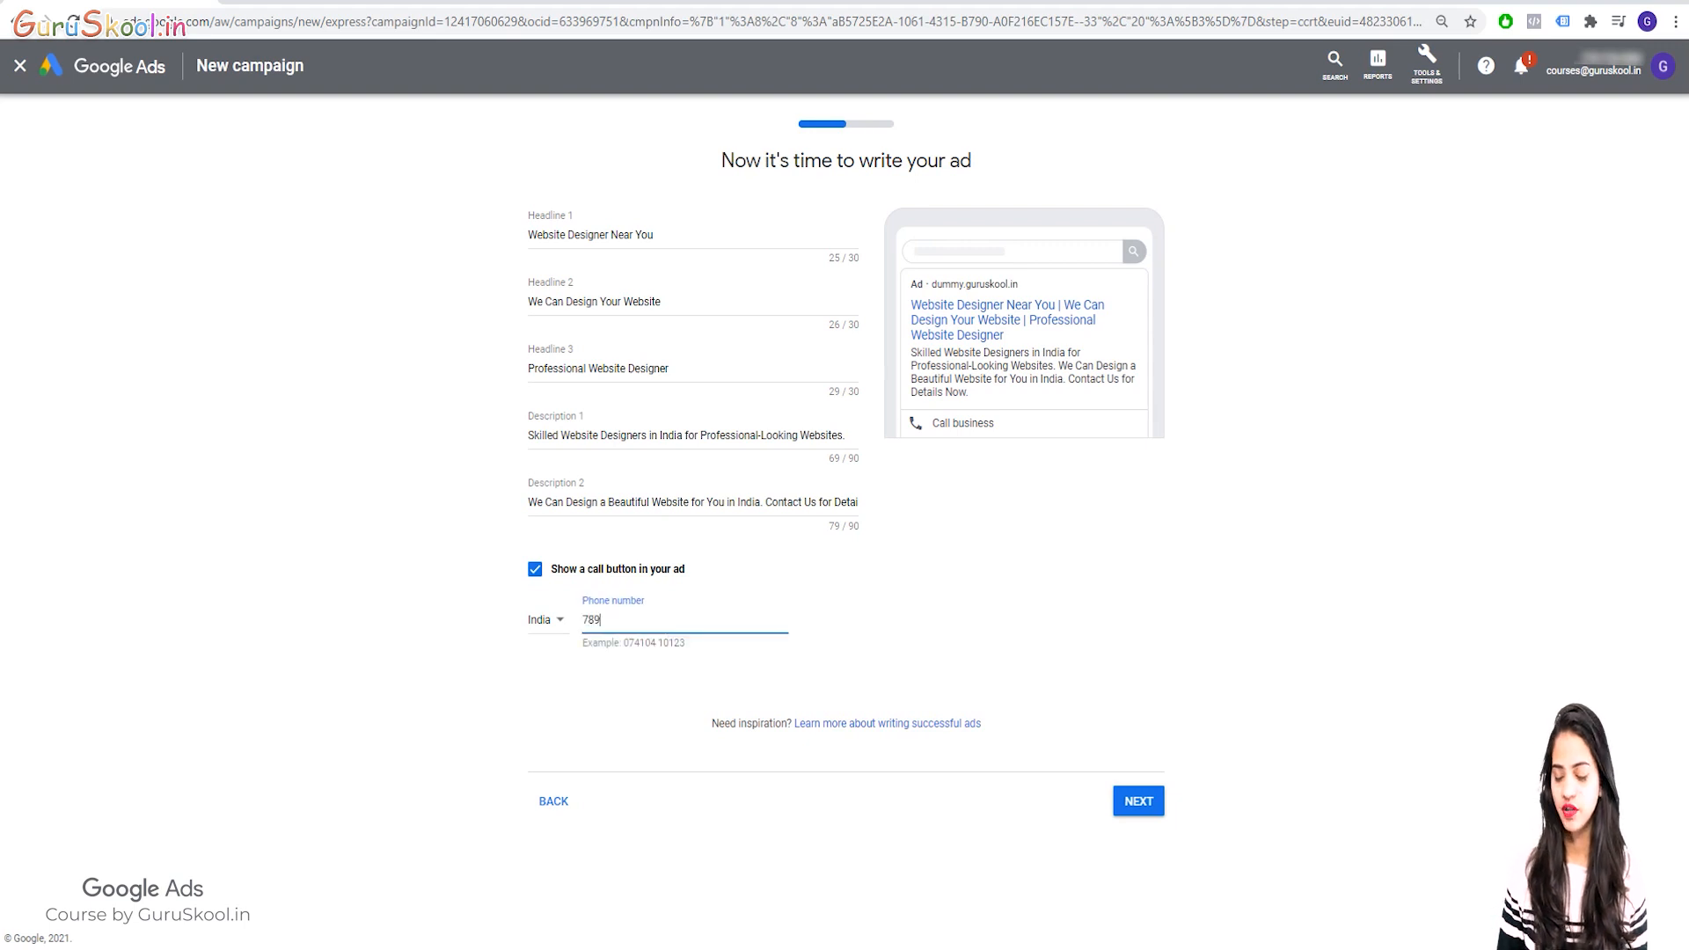
text(654123)
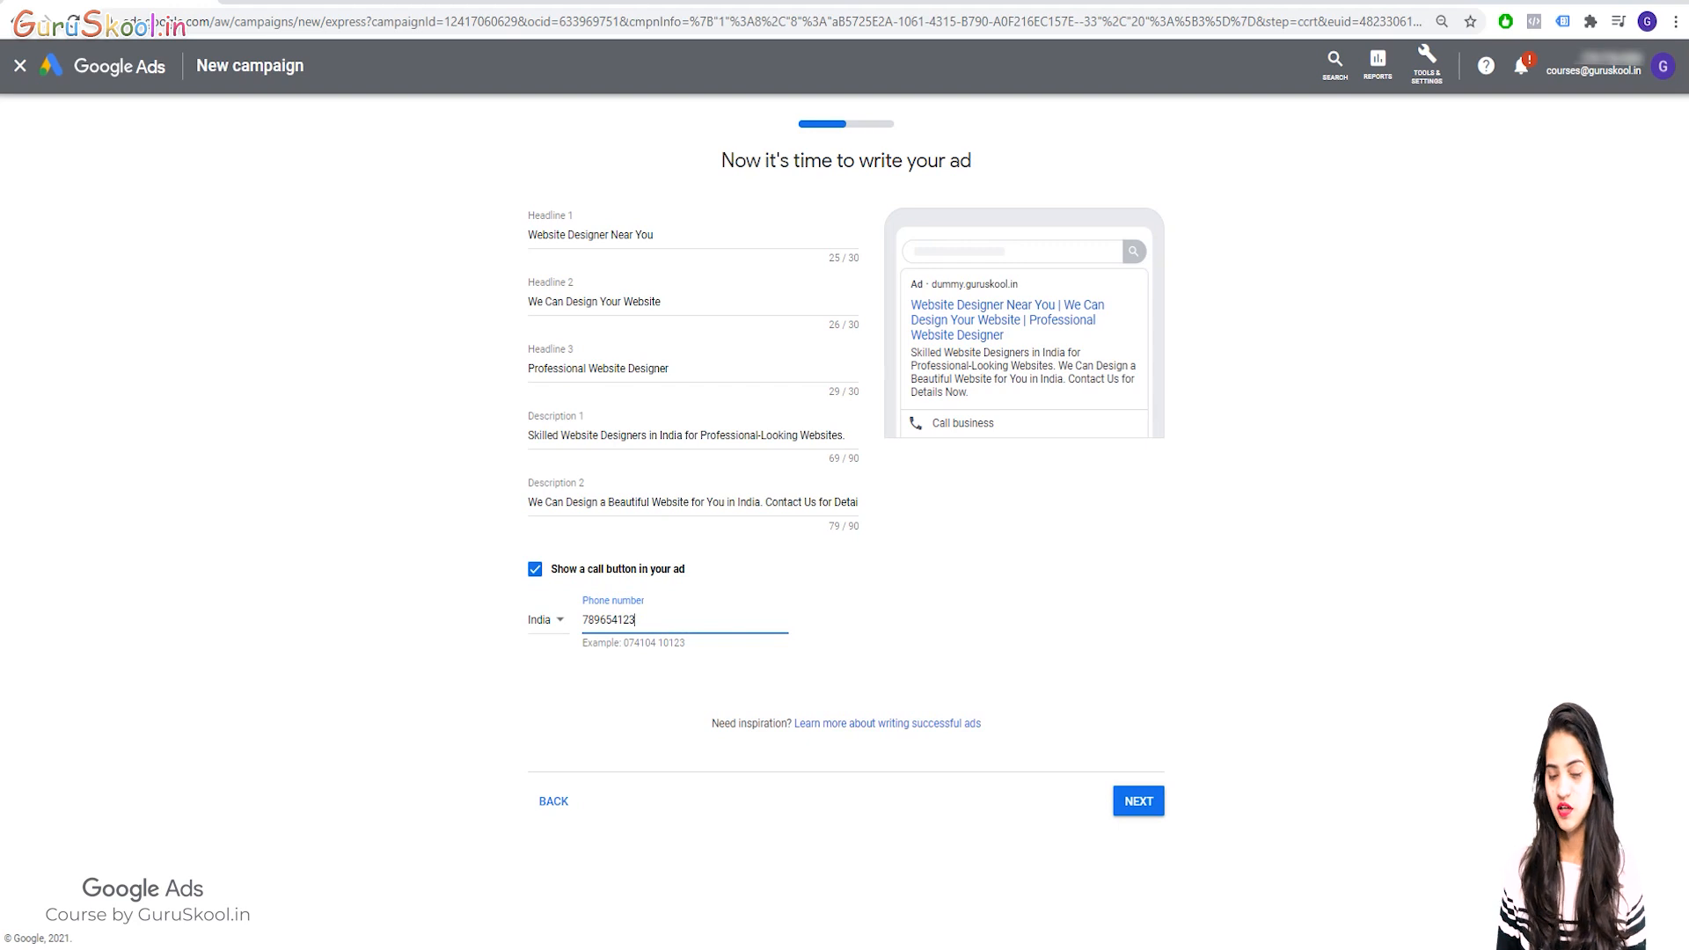
text(0)
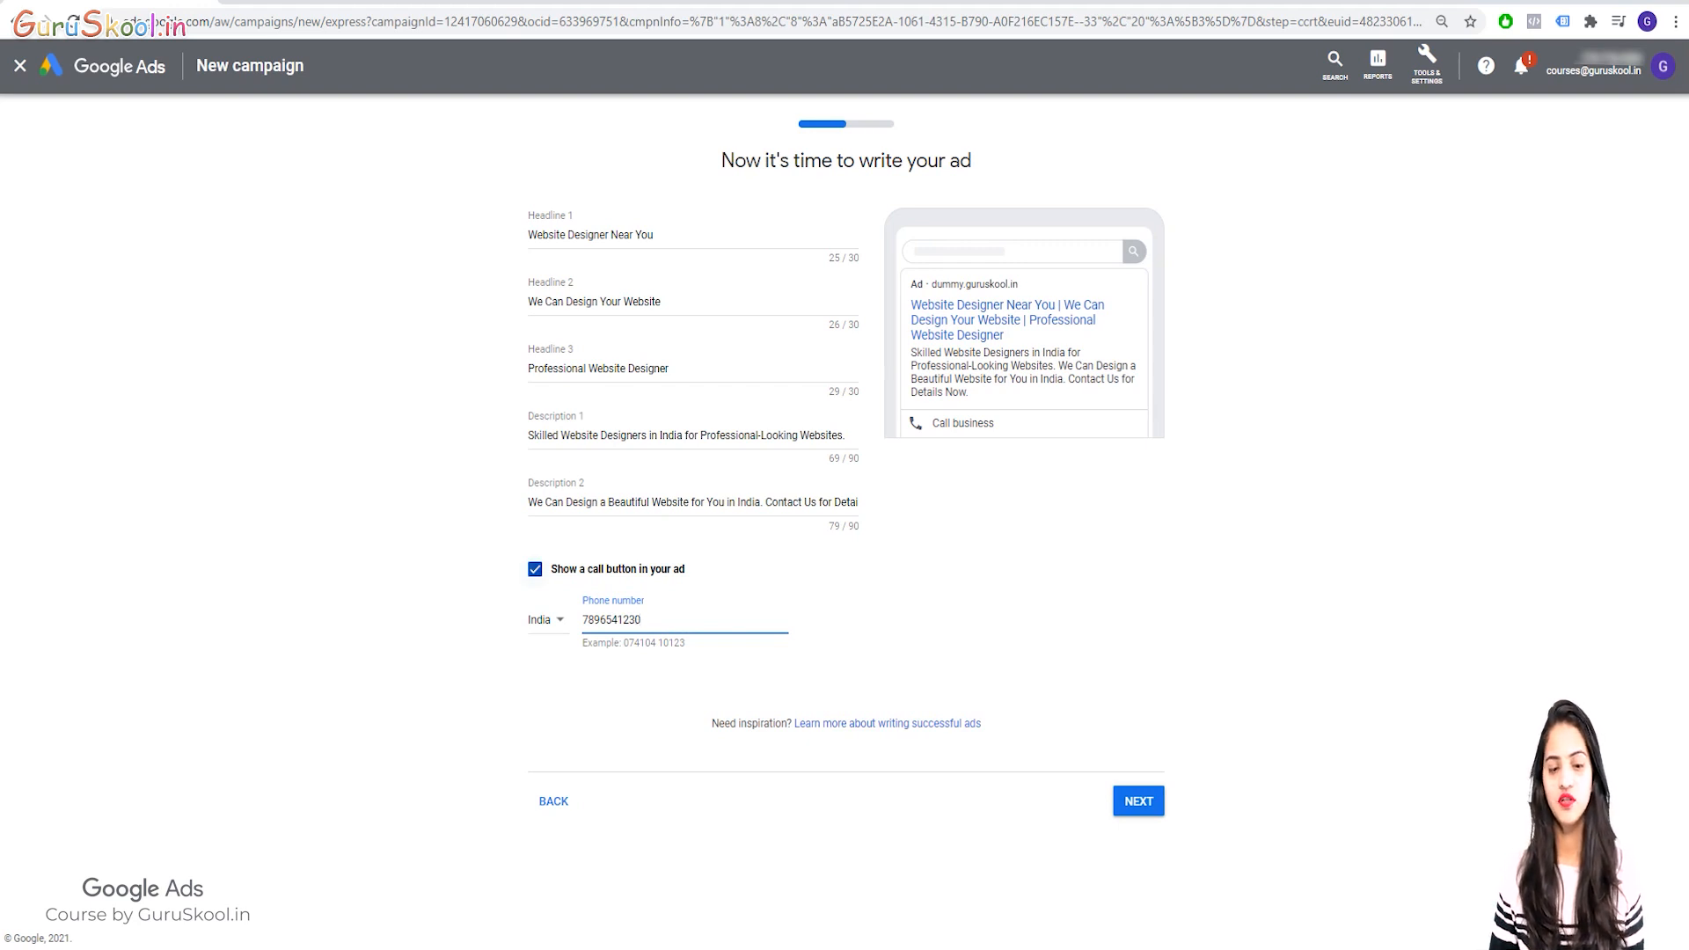
click(535, 569)
click(534, 569)
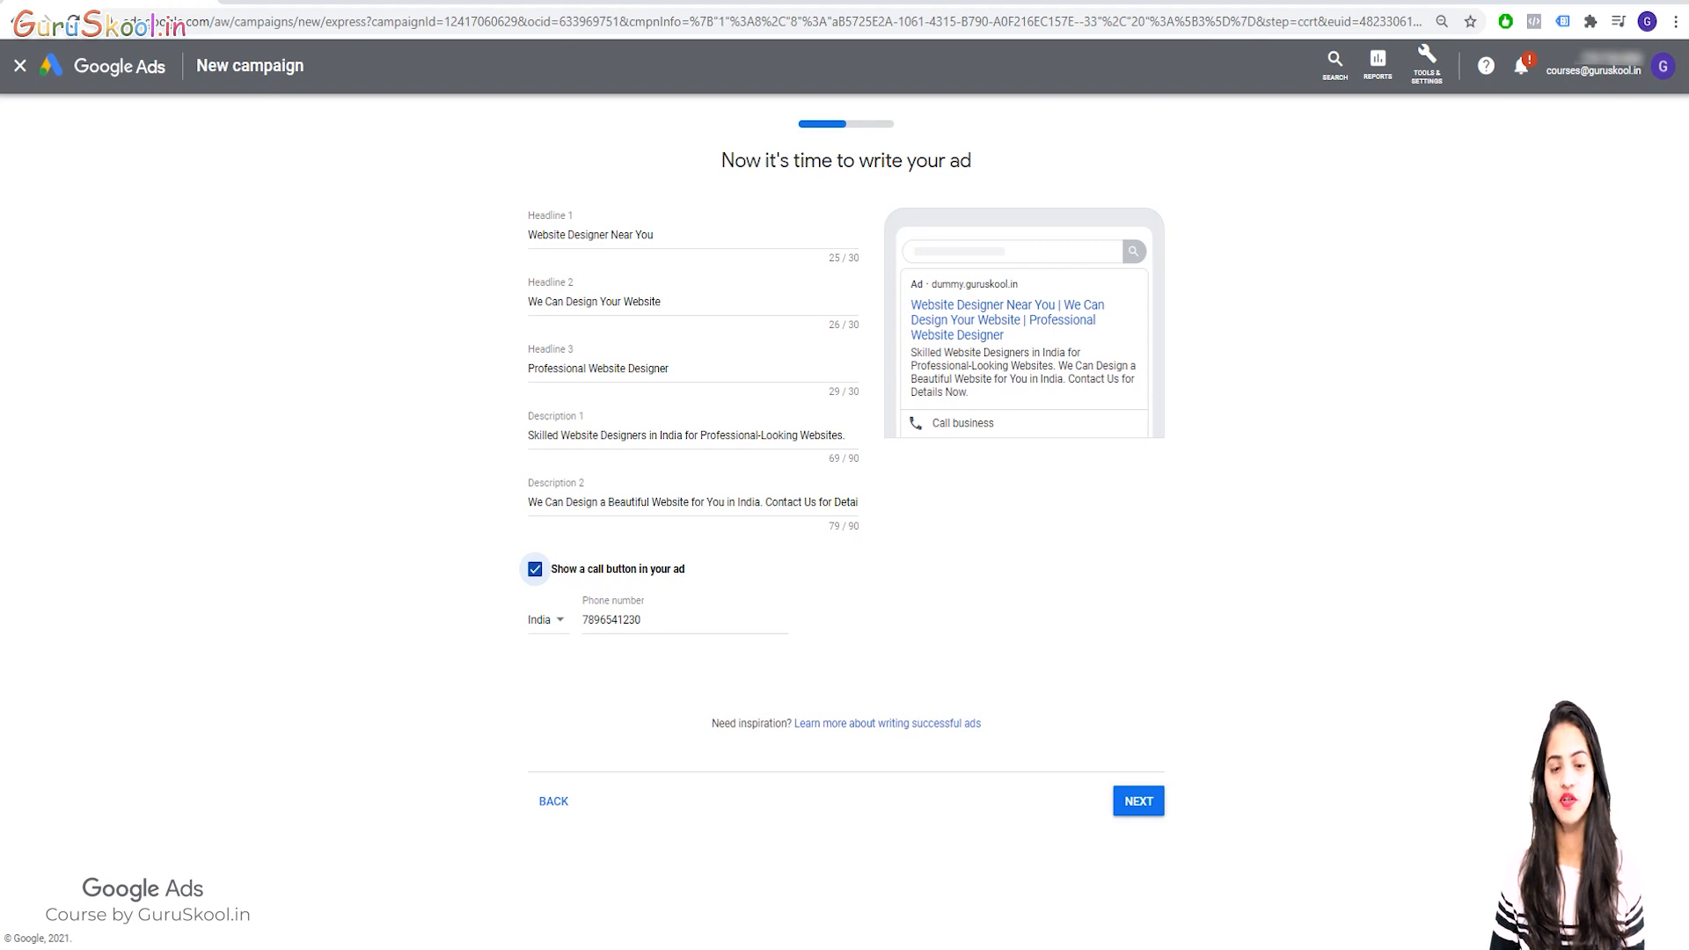
click(535, 569)
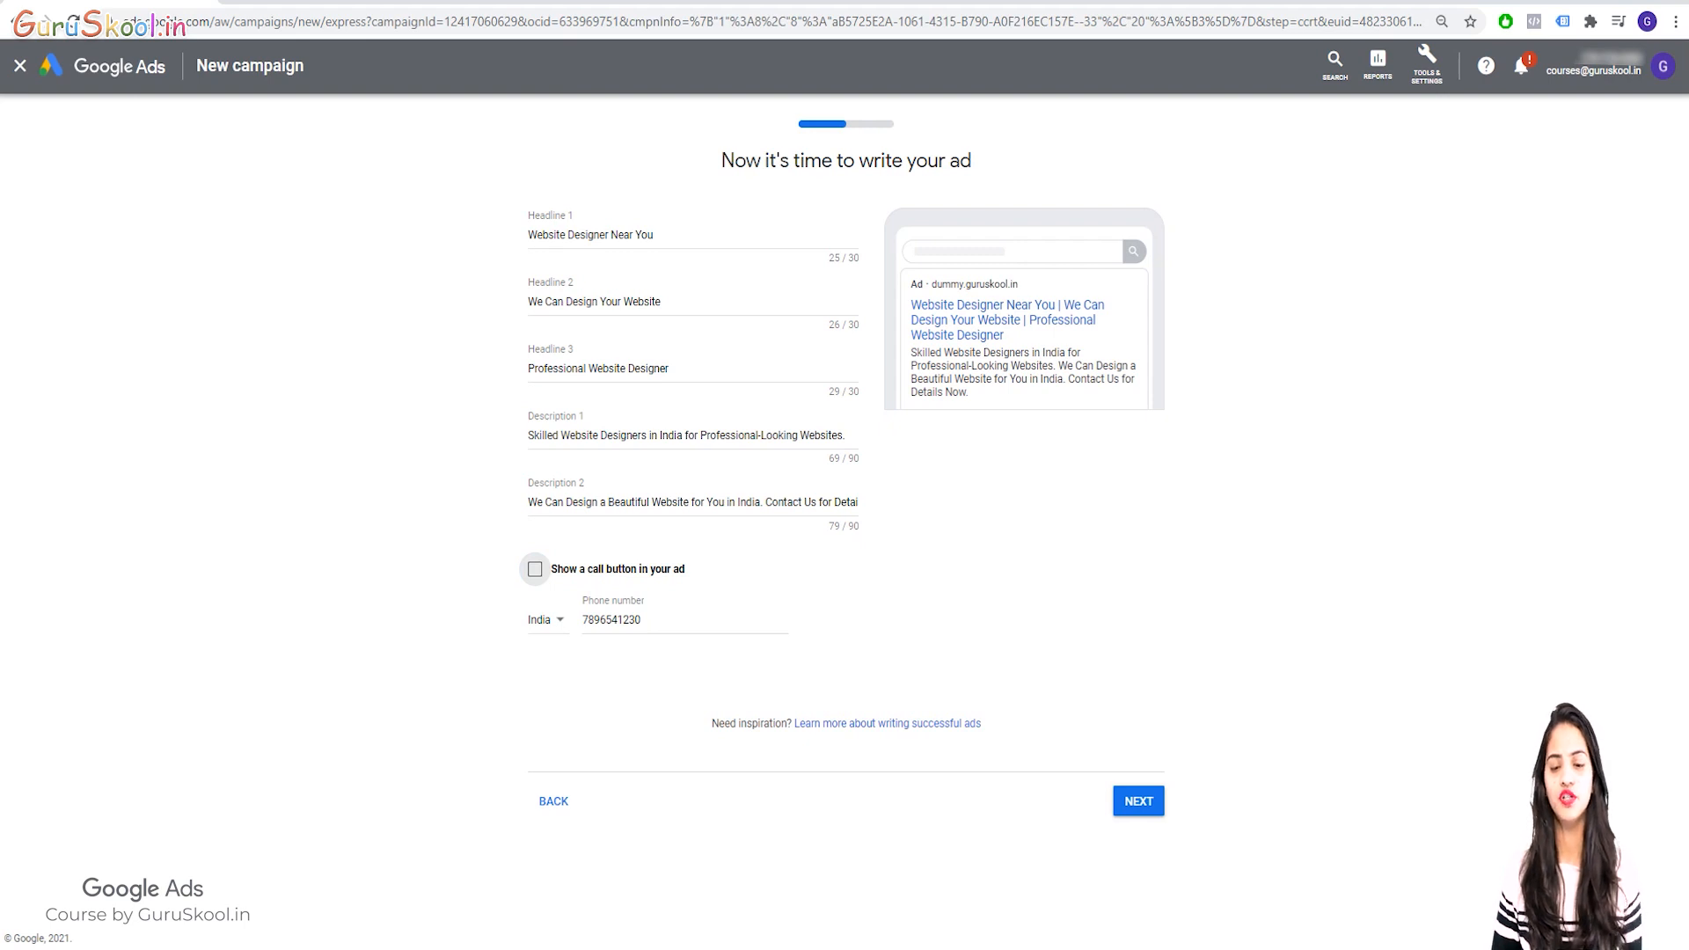
click(1138, 800)
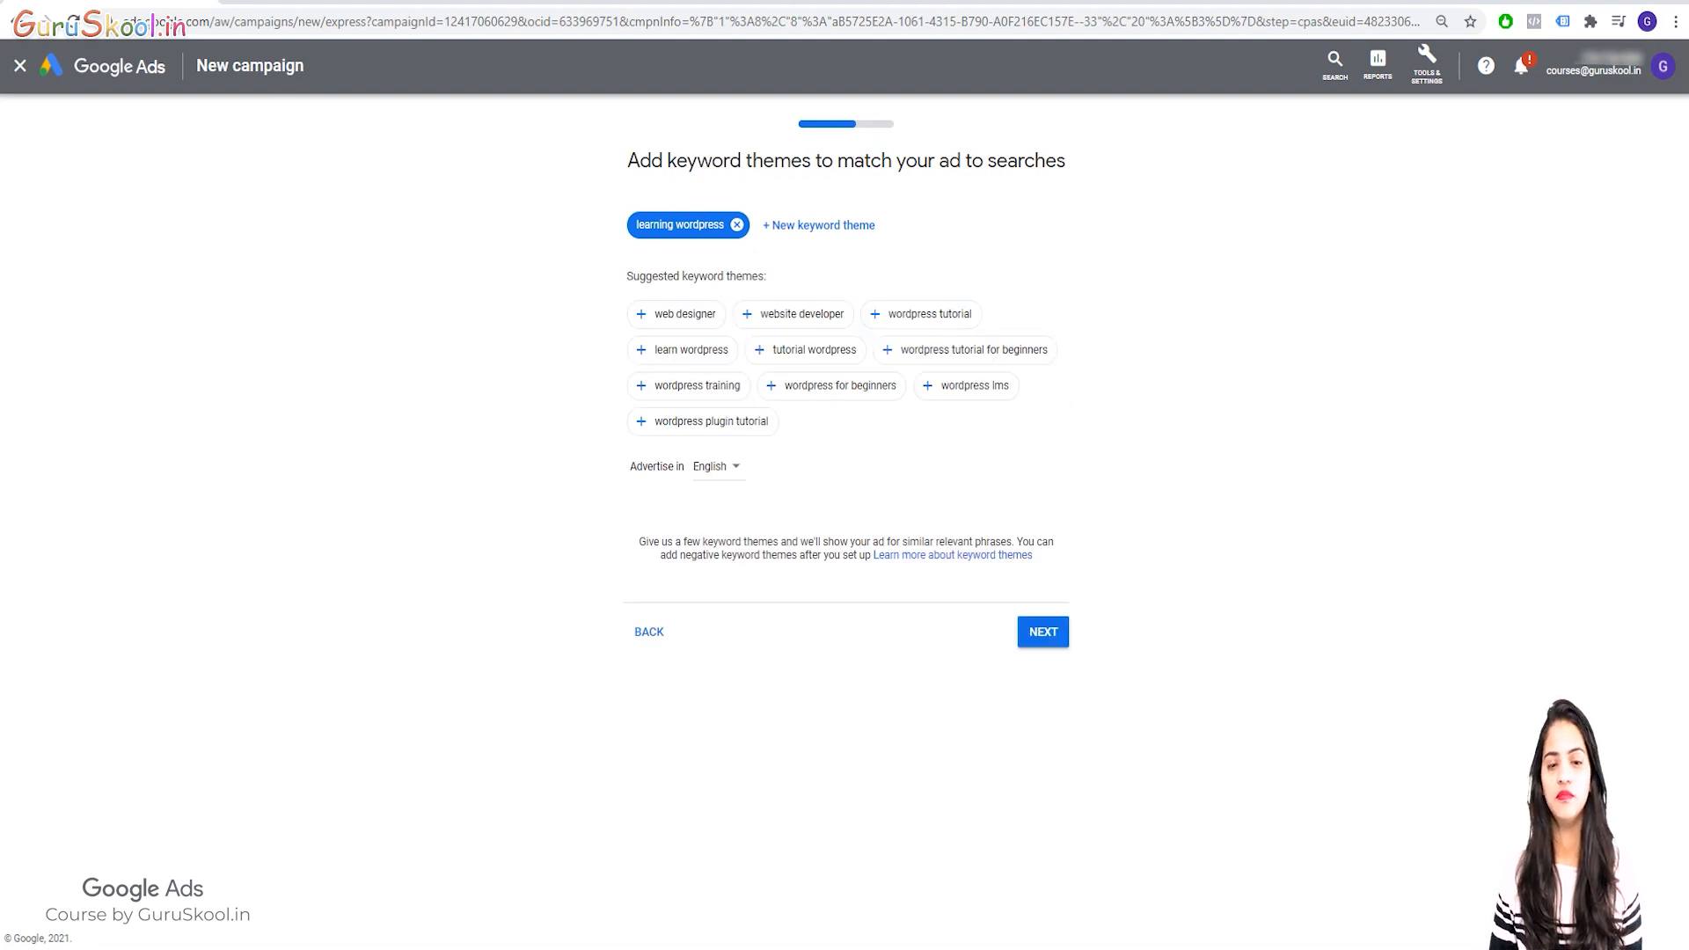
Accept the learning wordpress keyword theme, India as the advertising location and the recommended budget of ₹106 daily average.
click(1043, 631)
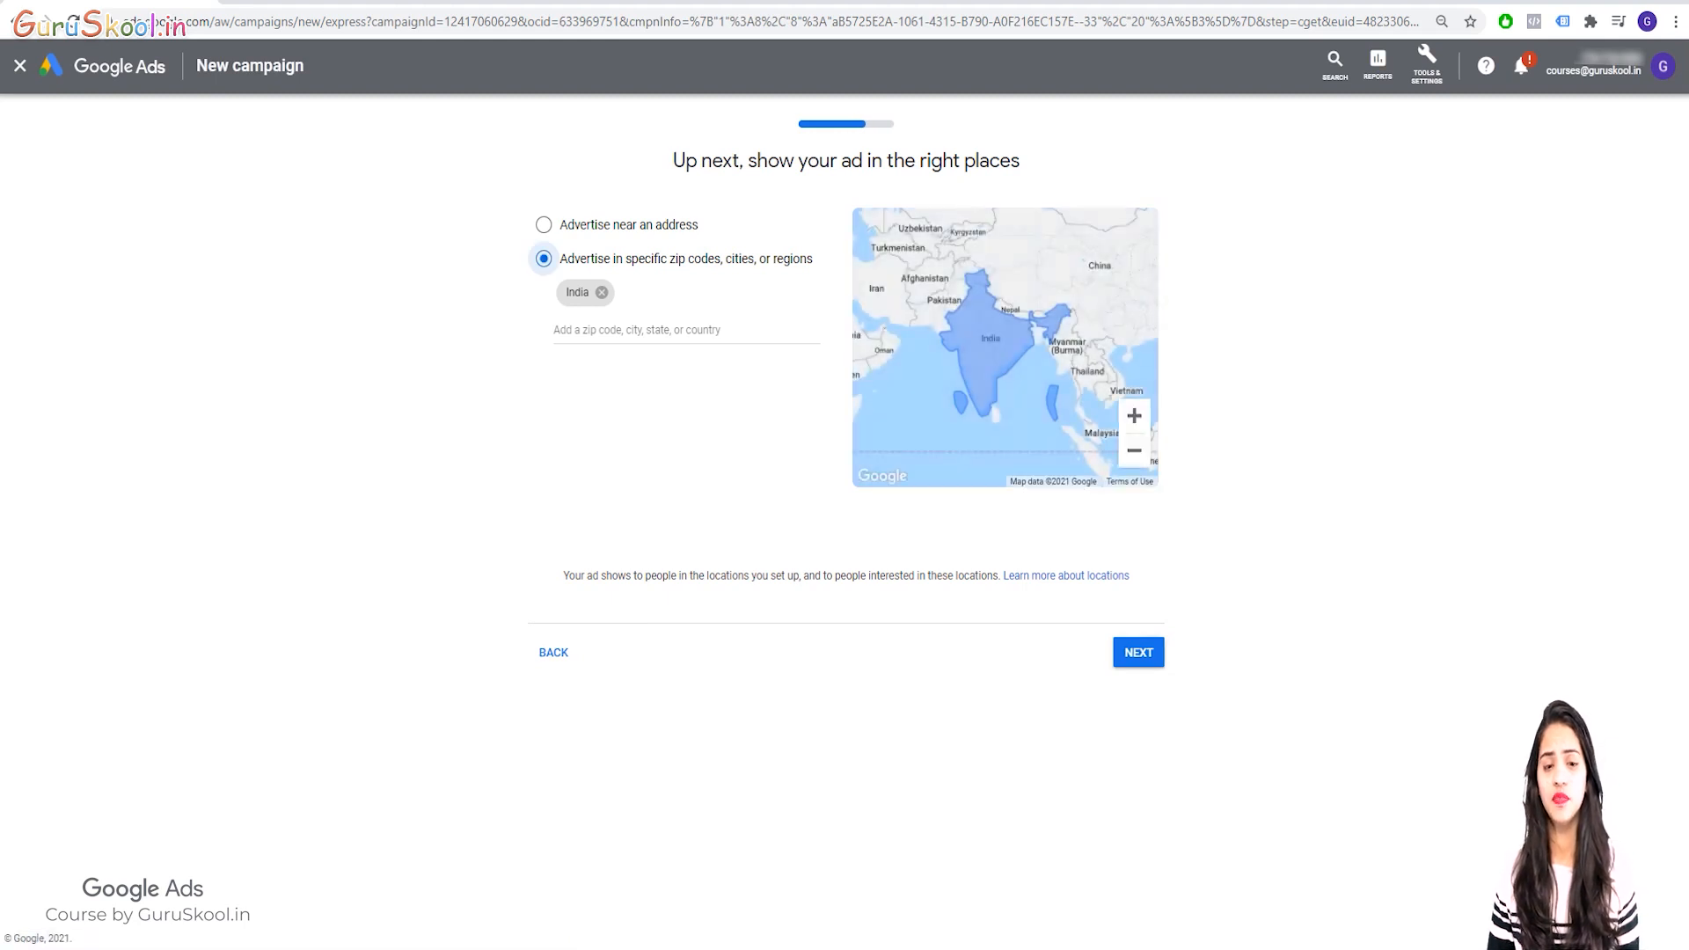
click(1139, 652)
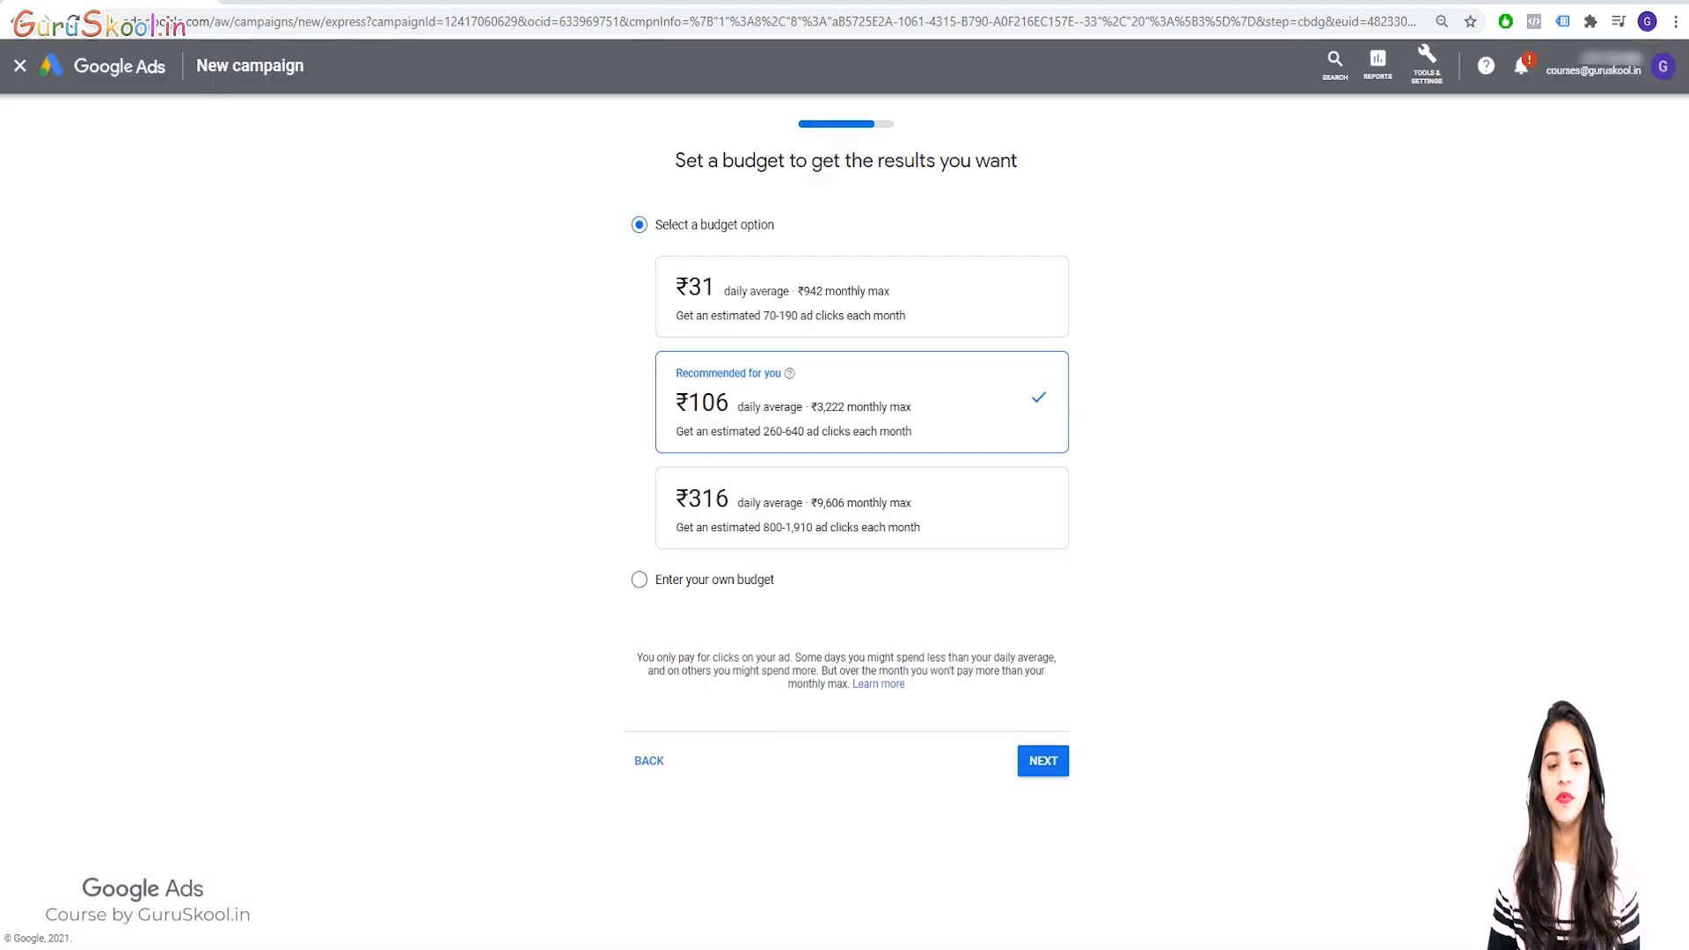
click(1042, 760)
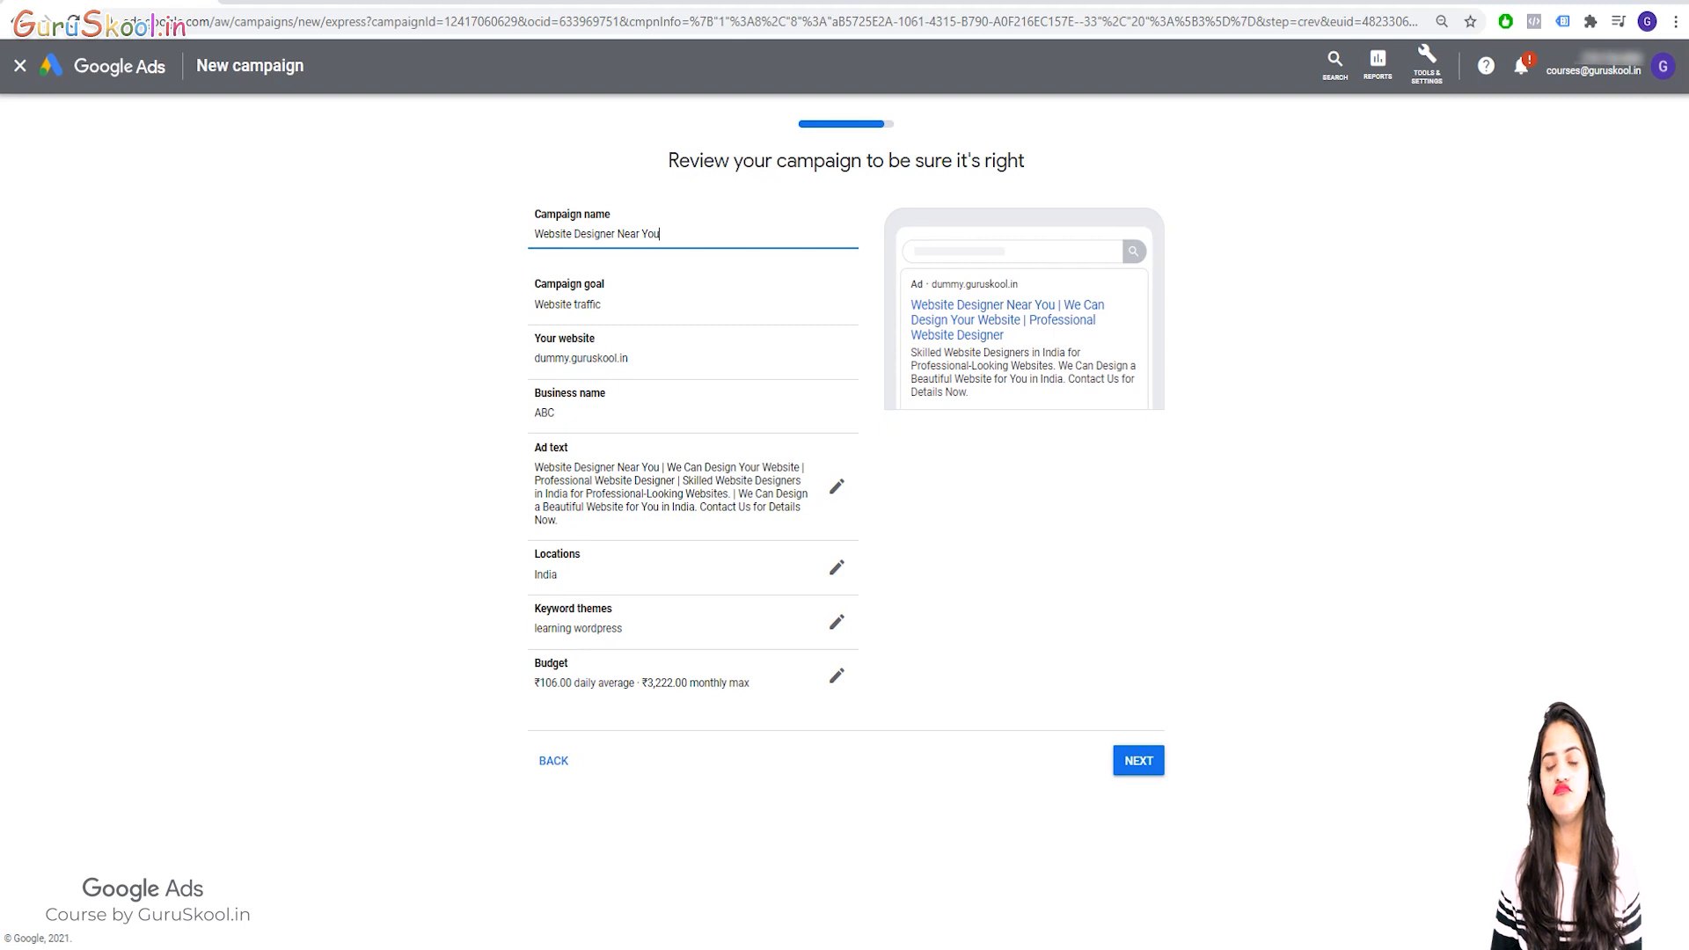
Go back through the campaign setup from the review to the choice of main advertising goal.
click(553, 760)
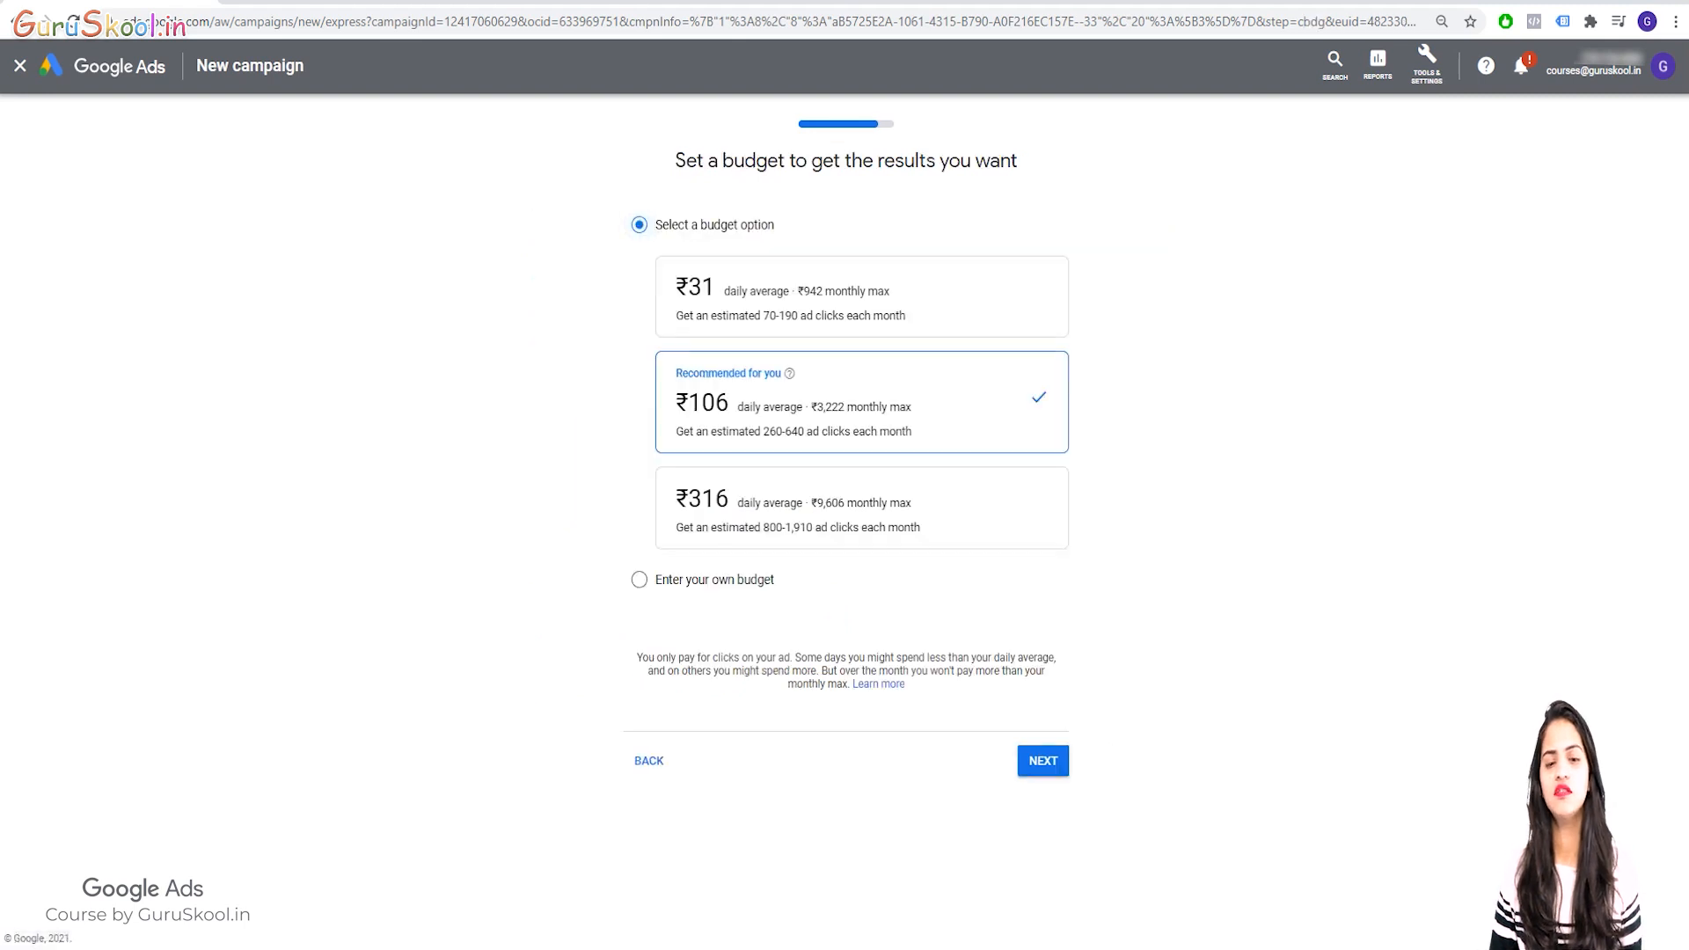
click(649, 760)
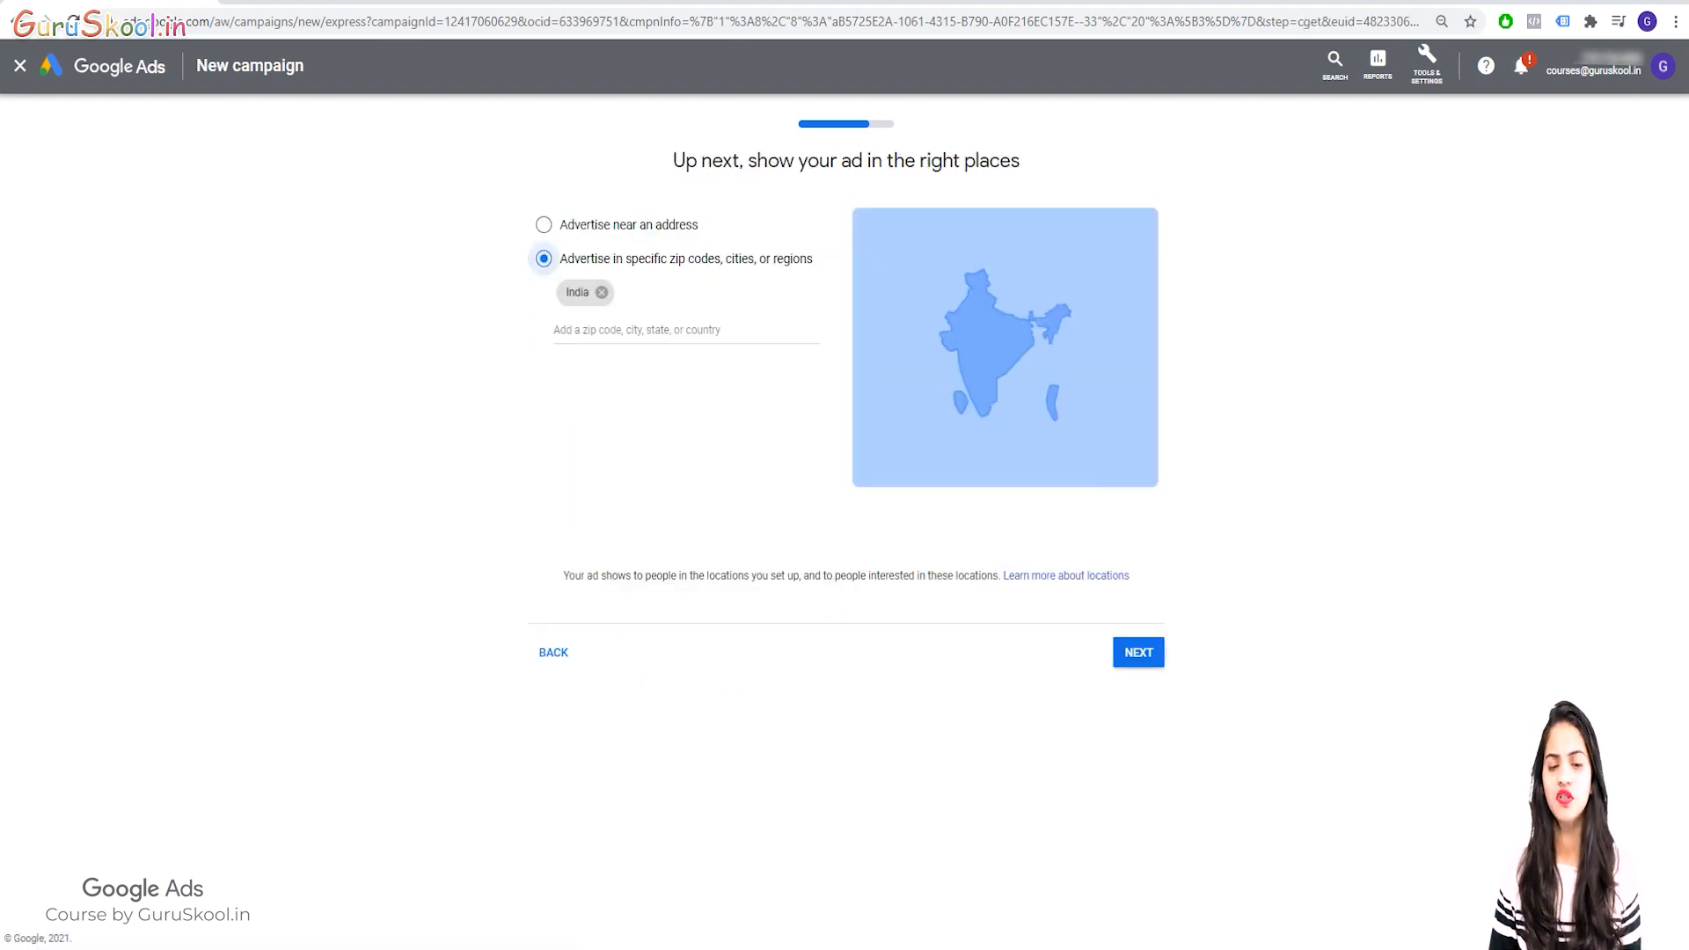
click(554, 651)
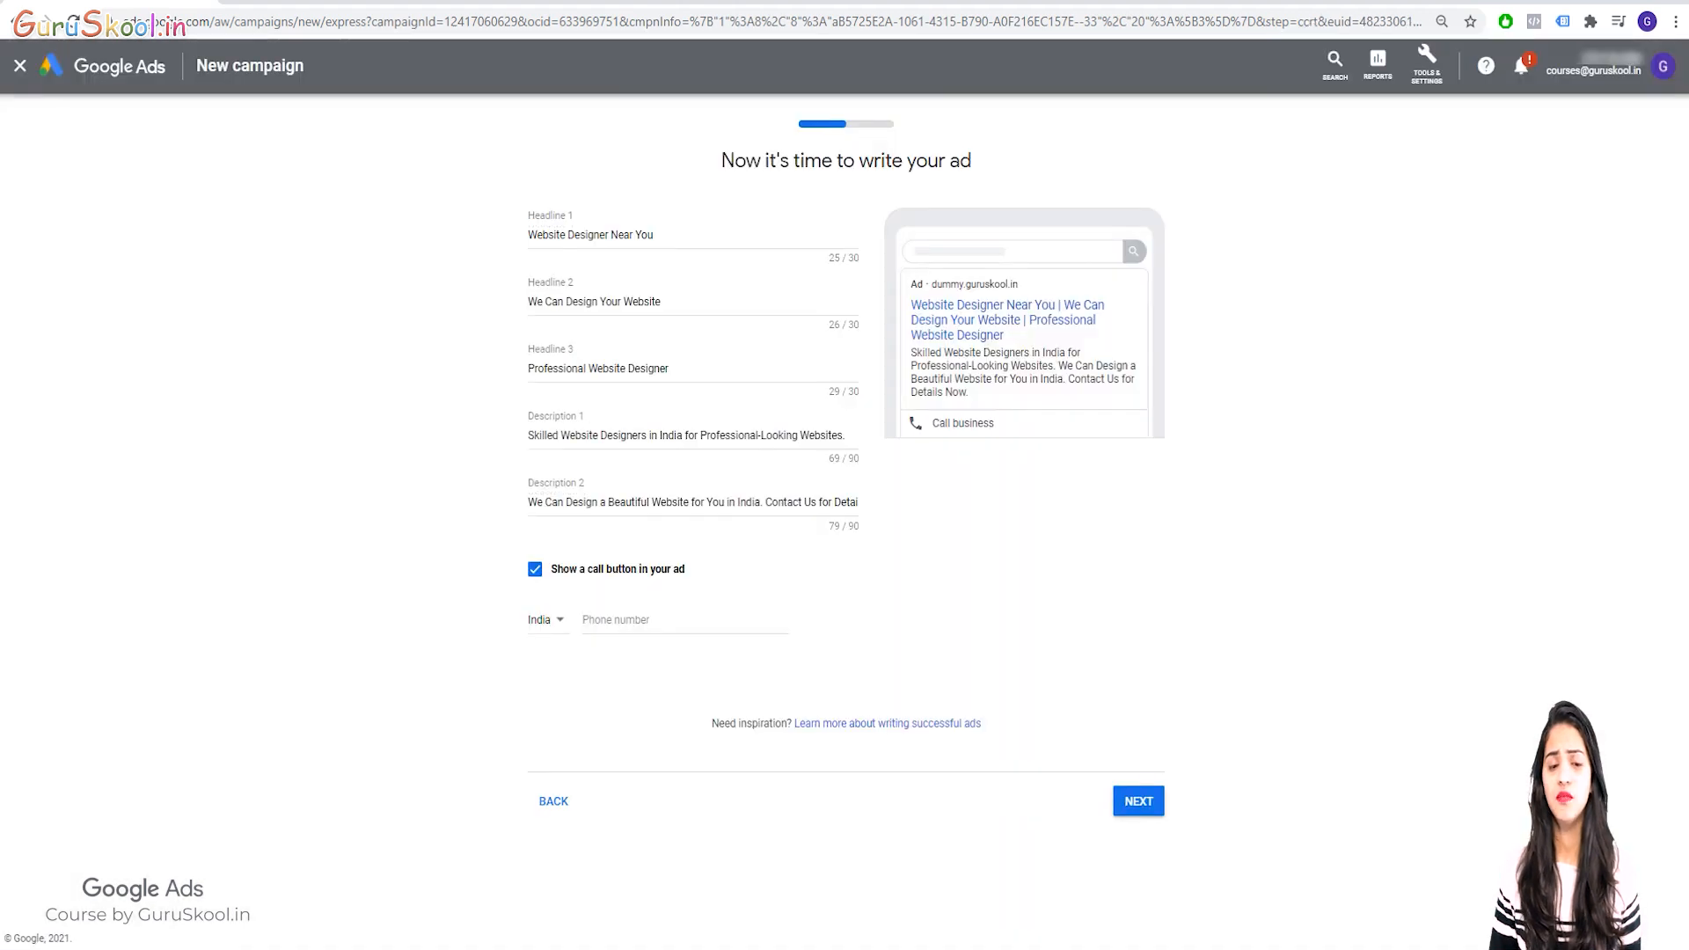
click(553, 801)
click(649, 340)
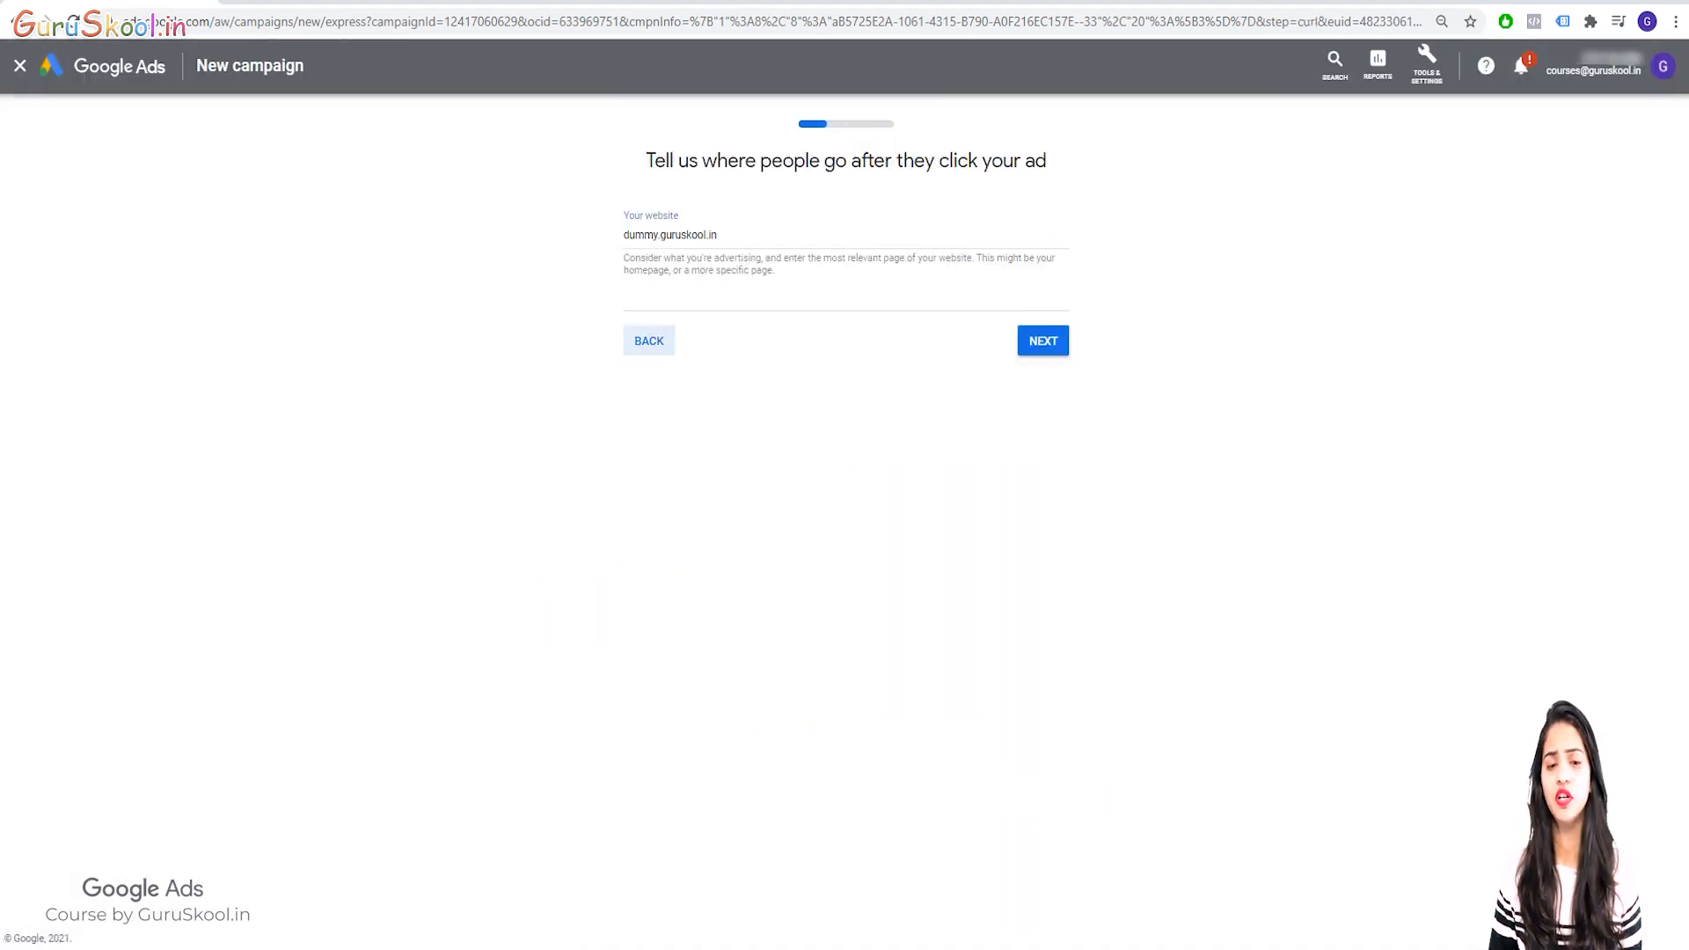
click(650, 332)
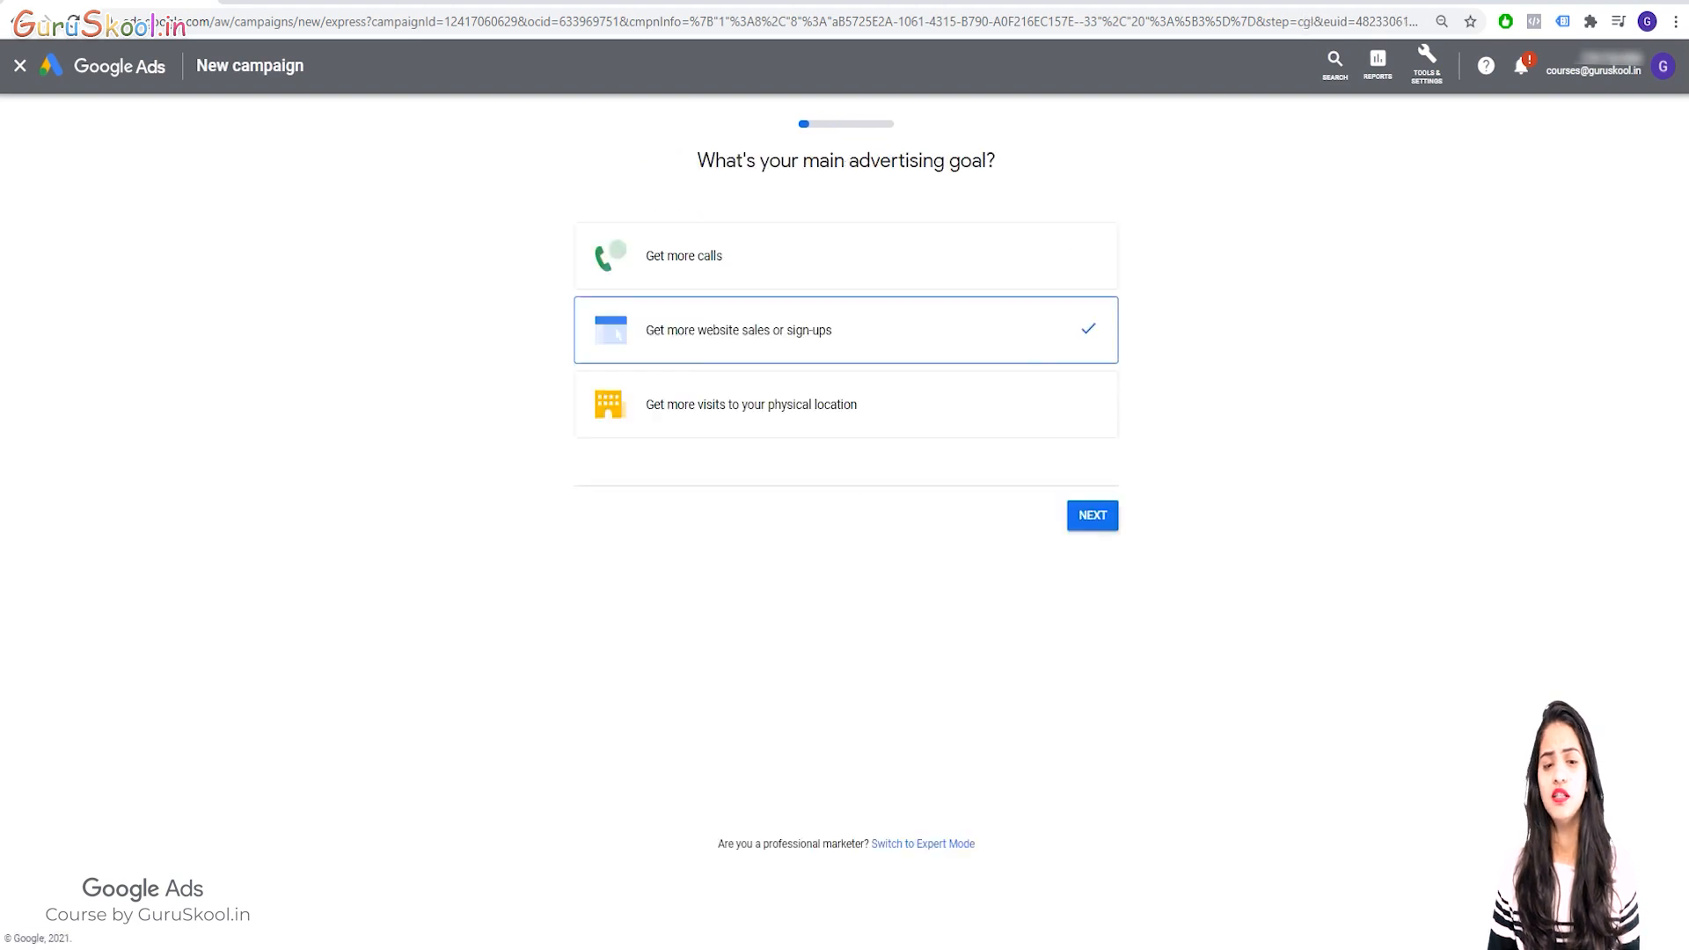